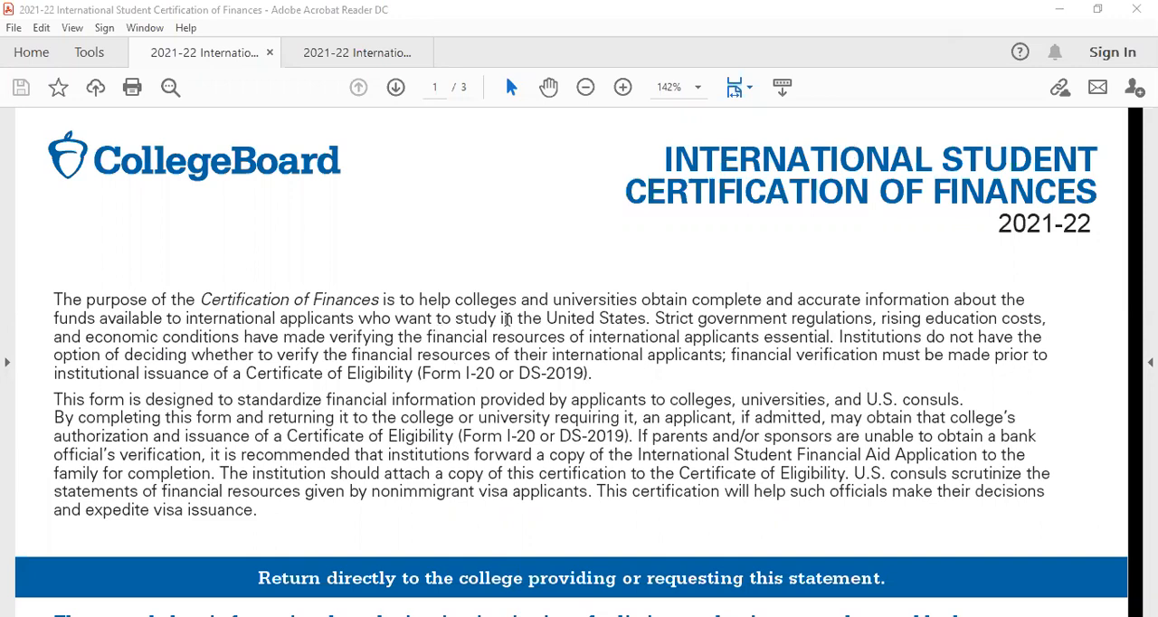
- Select the purpose sentence, then both introductory paragraphs of the Certification of Finances
drag(401, 299, 753, 304)
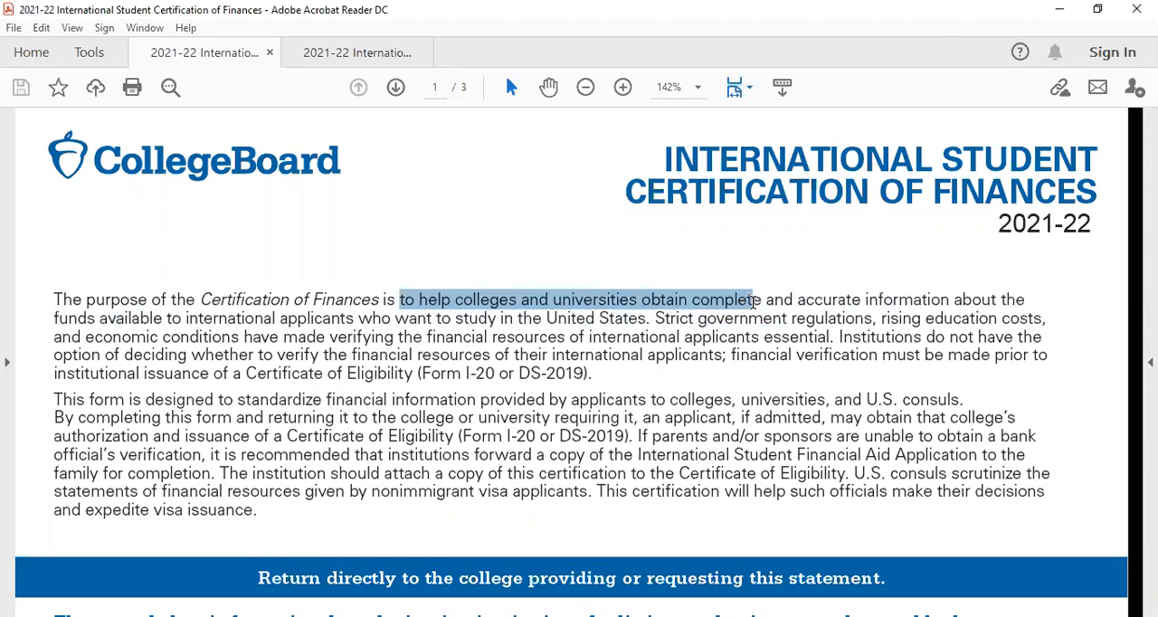
mouse_move(753, 302)
mouse_down()
mouse_move(876, 302)
mouse_move(201, 302)
mouse_move(237, 316)
mouse_move(630, 322)
mouse_up()
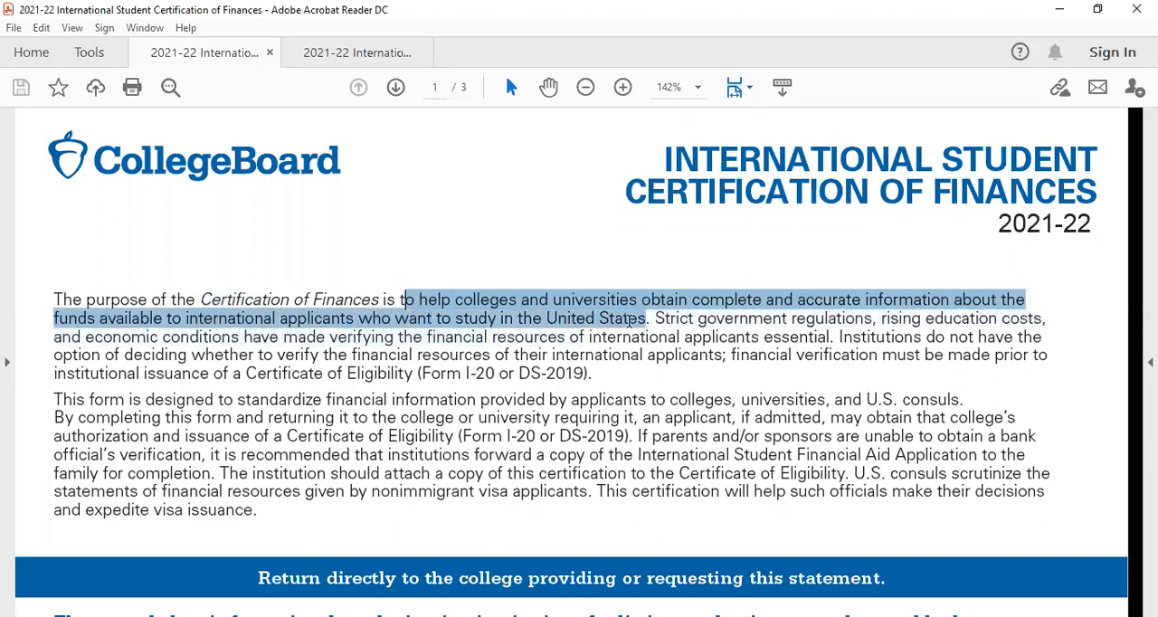
scroll(286, 300, down, 1)
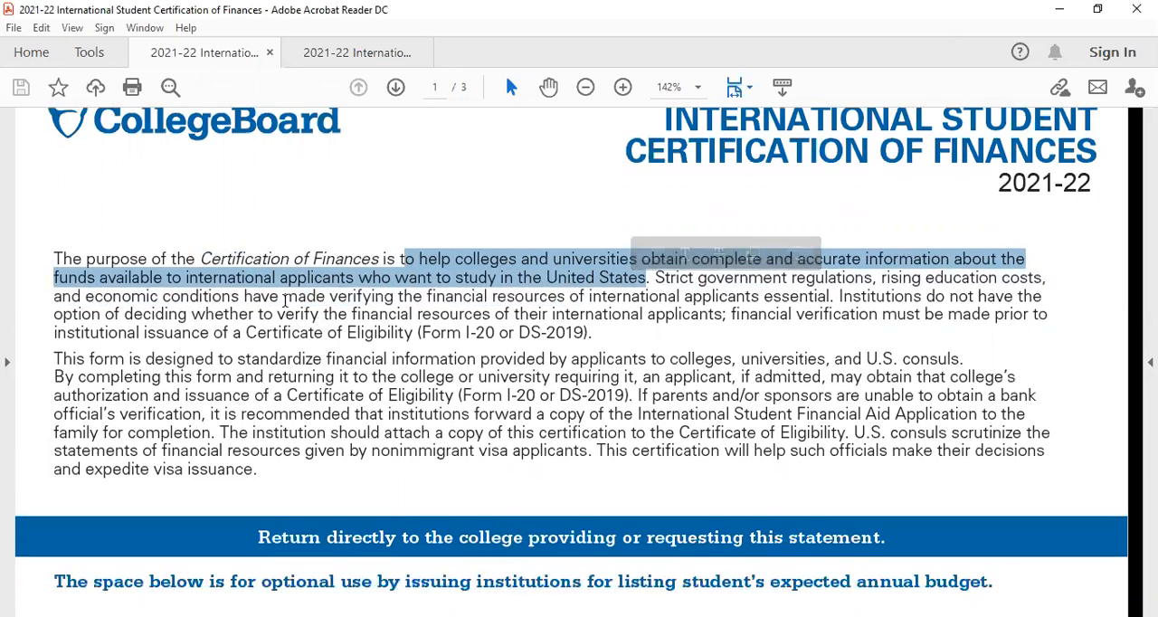
drag(270, 259, 489, 479)
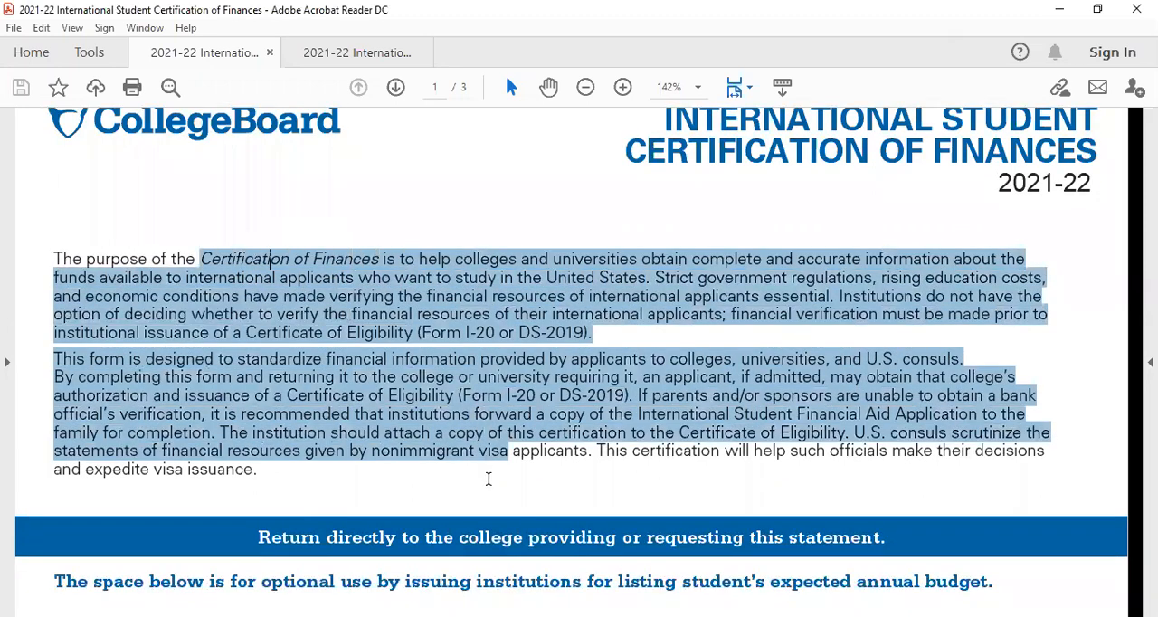
scroll(432, 386, down, 2)
scroll(432, 387, down, 2)
scroll(432, 387, down, 5)
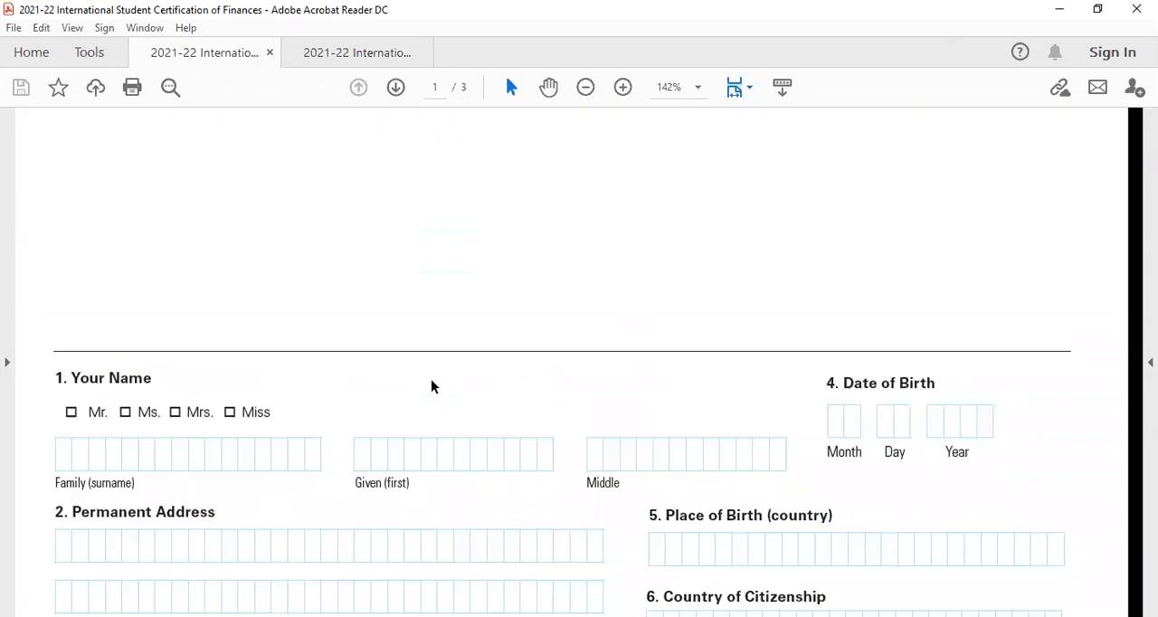
scroll(432, 386, up, 2)
scroll(371, 256, down, 5)
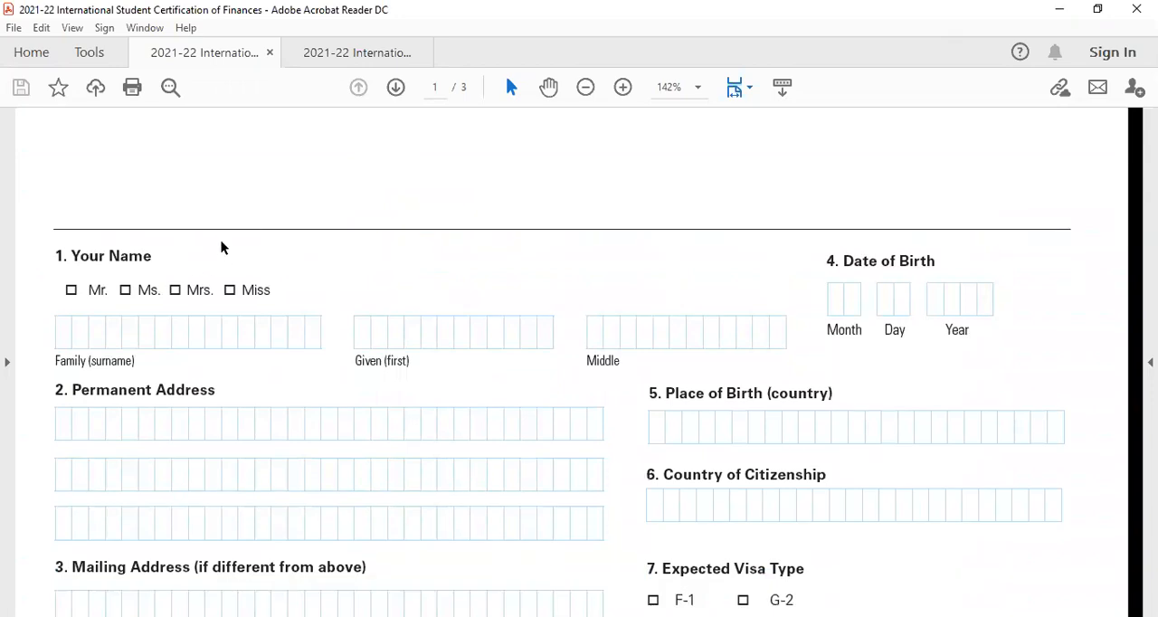
- Select the '1. Your Name' heading, then 'different from above' in the Mailing Address heading
drag(58, 257, 148, 260)
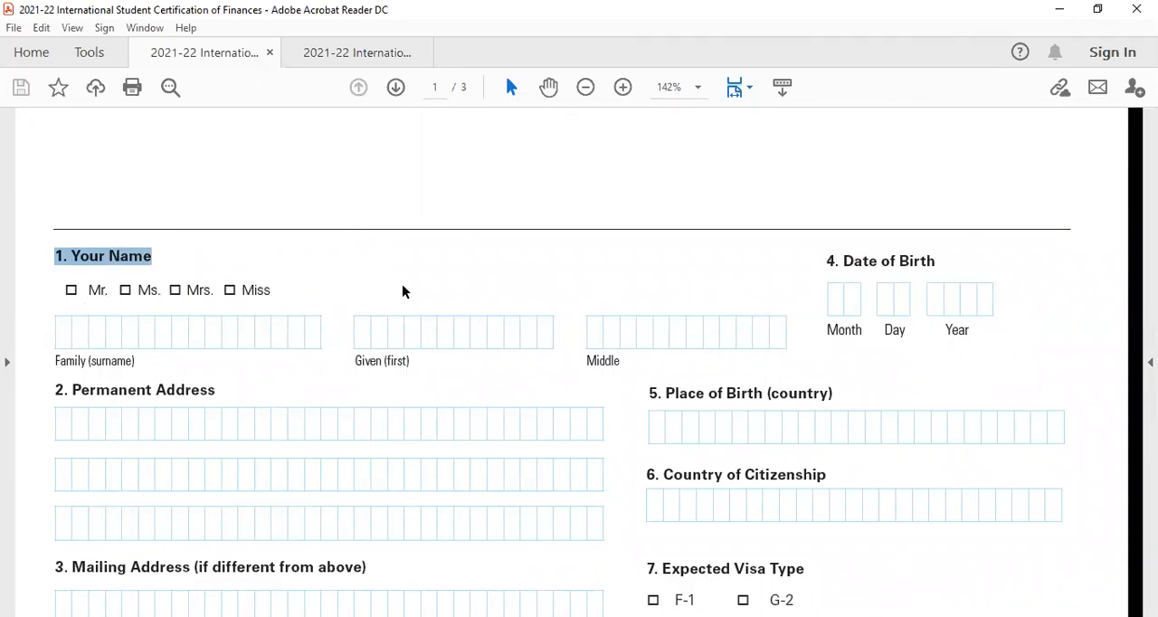
scroll(390, 316, down, 2)
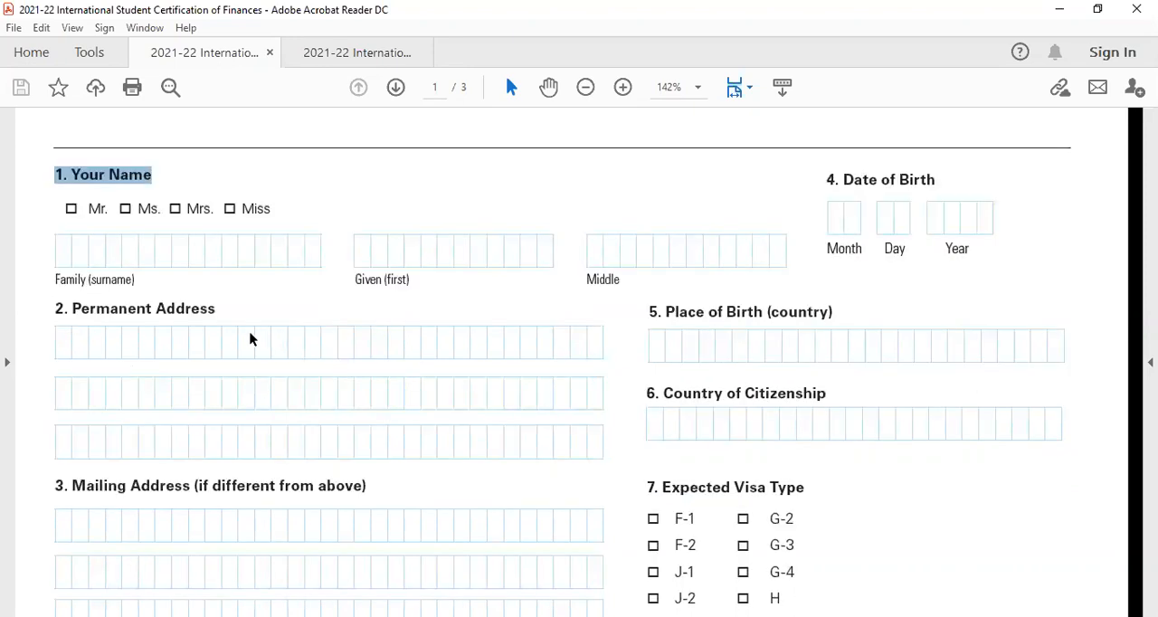
click(57, 350)
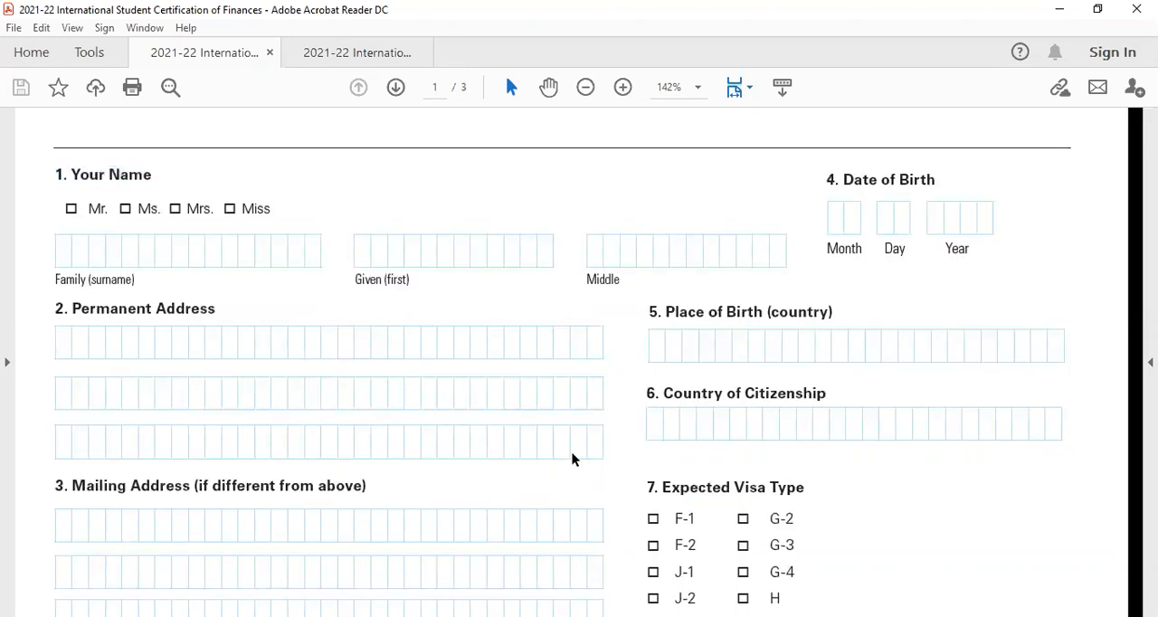
scroll(403, 445, down, 2)
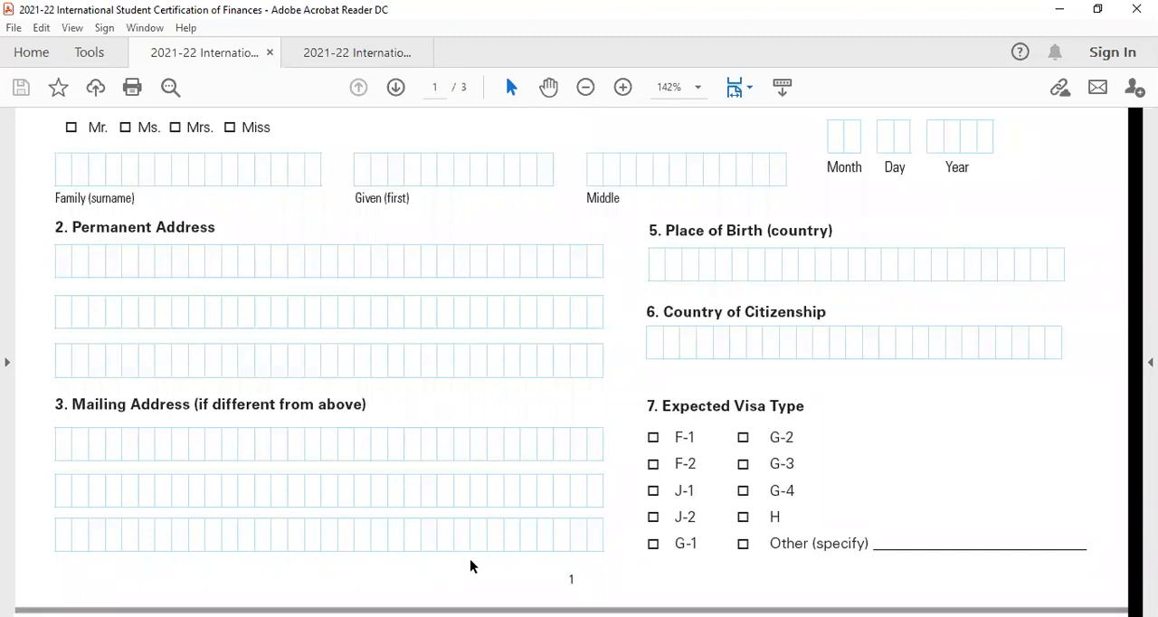
drag(209, 404, 365, 404)
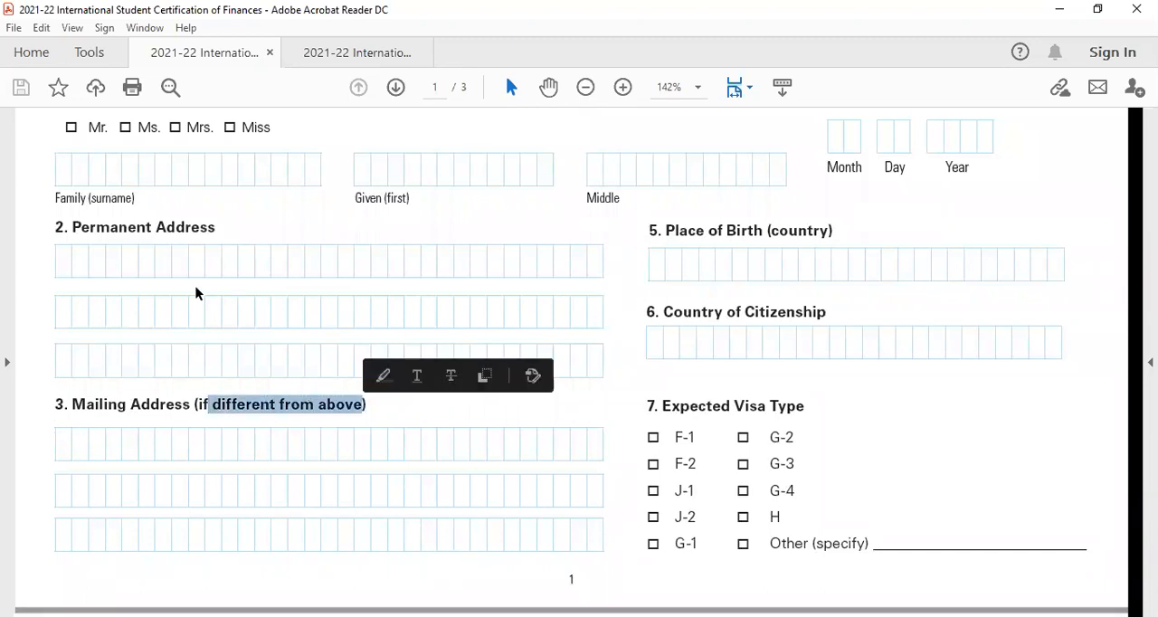
scroll(715, 317, up, 3)
scroll(815, 335, up, 2)
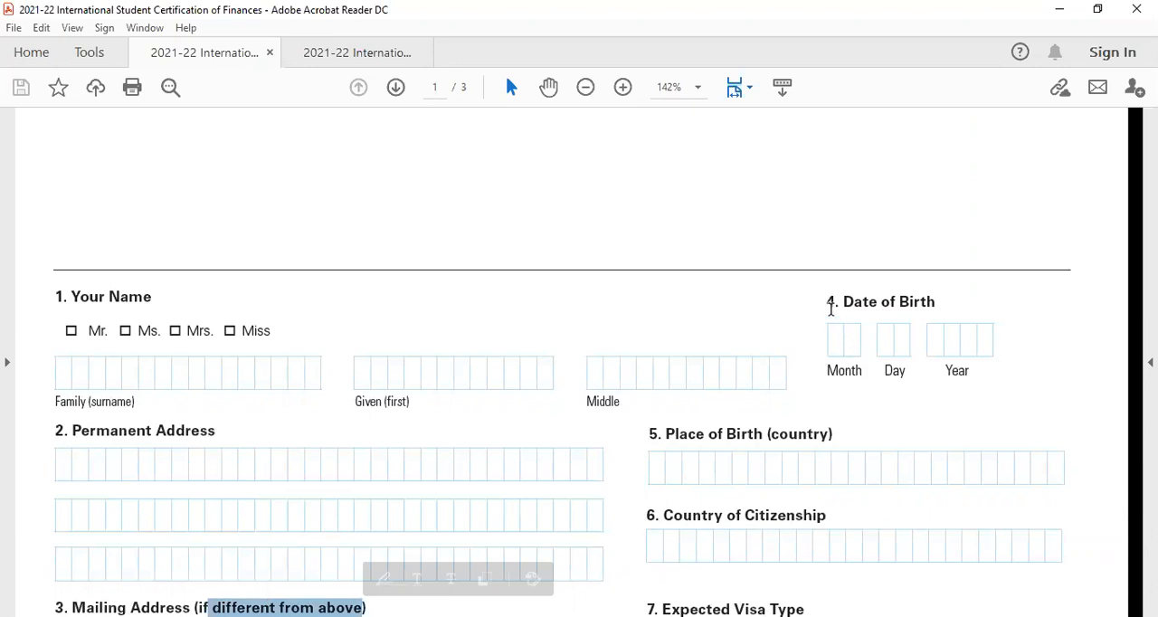
mouse_move(827, 301)
mouse_down()
mouse_move(977, 294)
mouse_move(842, 359)
mouse_up()
- Select 'Month' under date of birth, then the '6. Country of Citizenship' heading
click(834, 338)
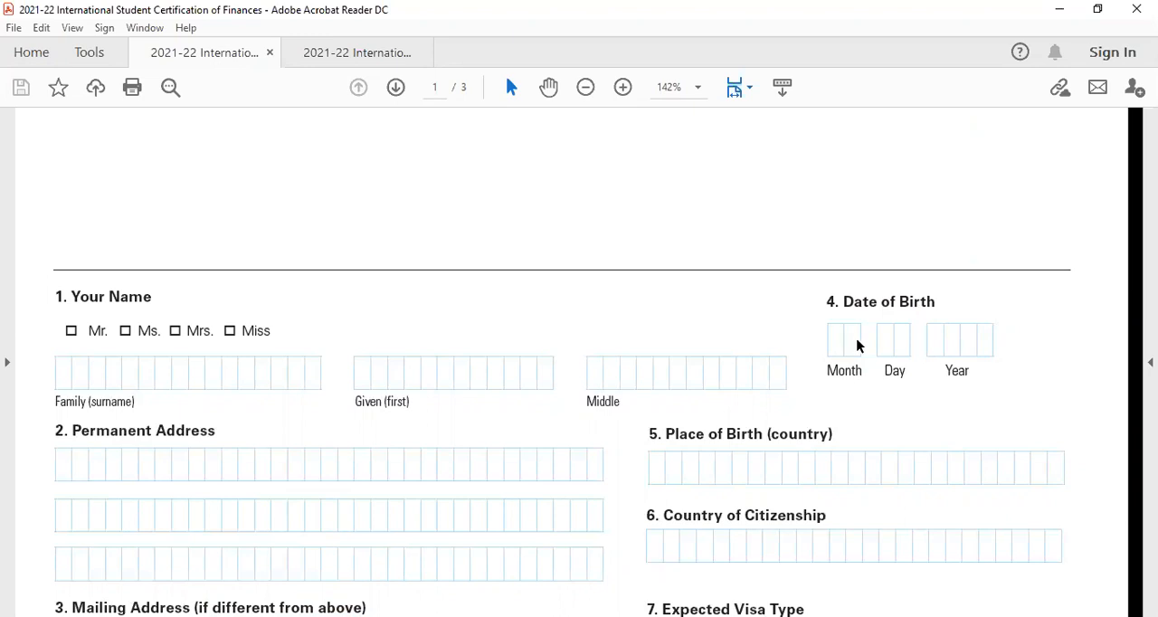
double_click(849, 370)
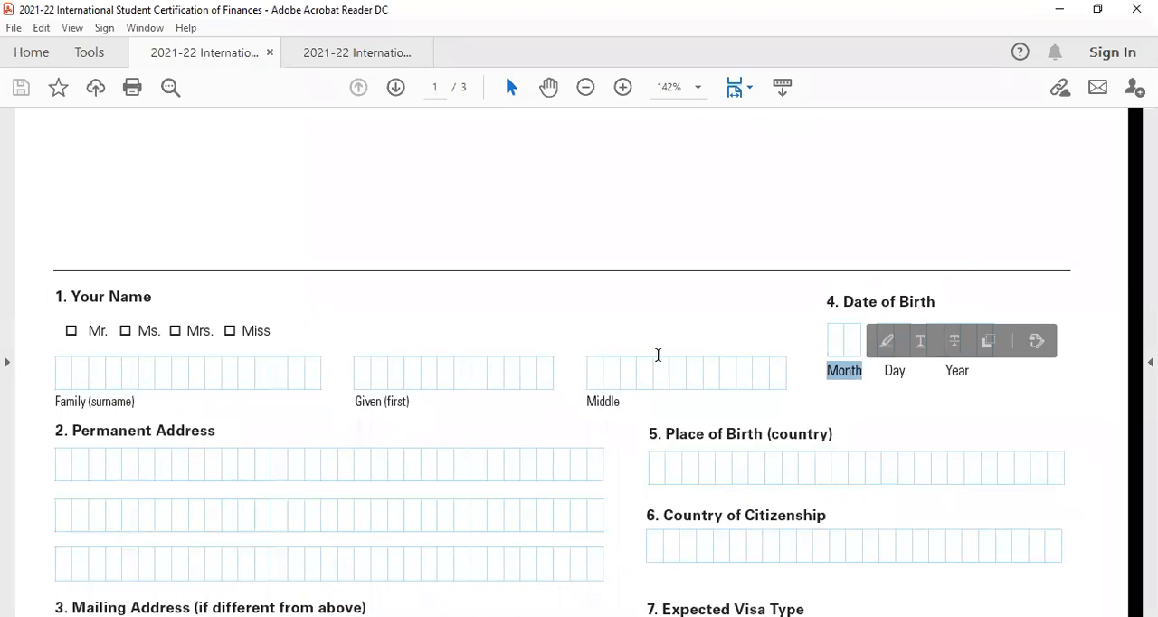
scroll(656, 353, down, 2)
drag(649, 353, 840, 368)
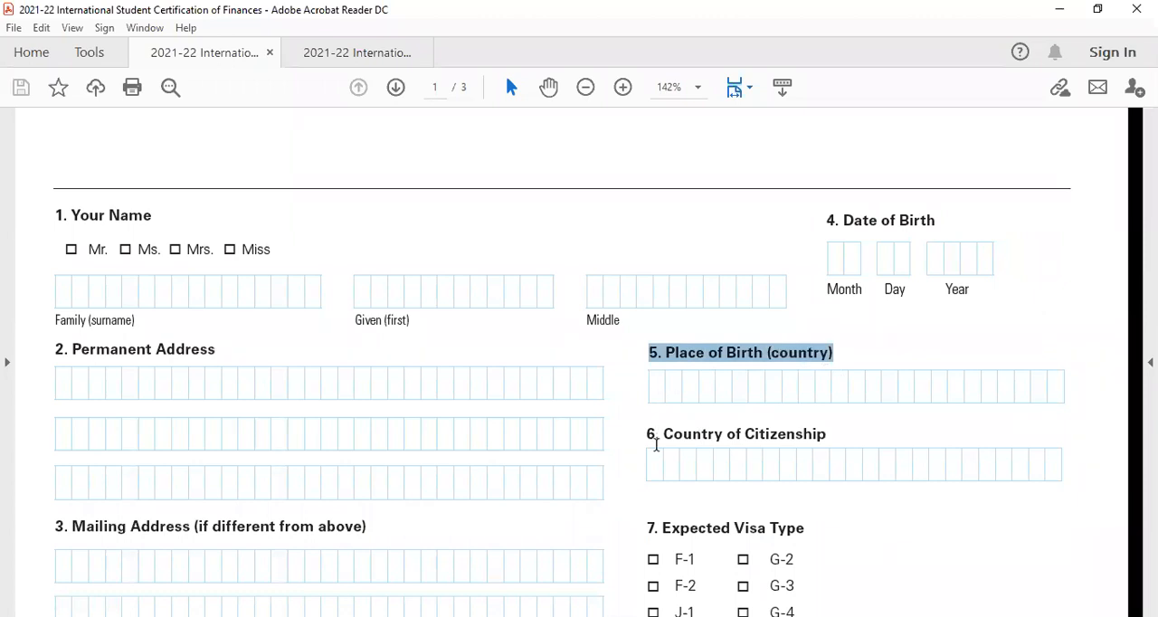
scroll(657, 445, down, 2)
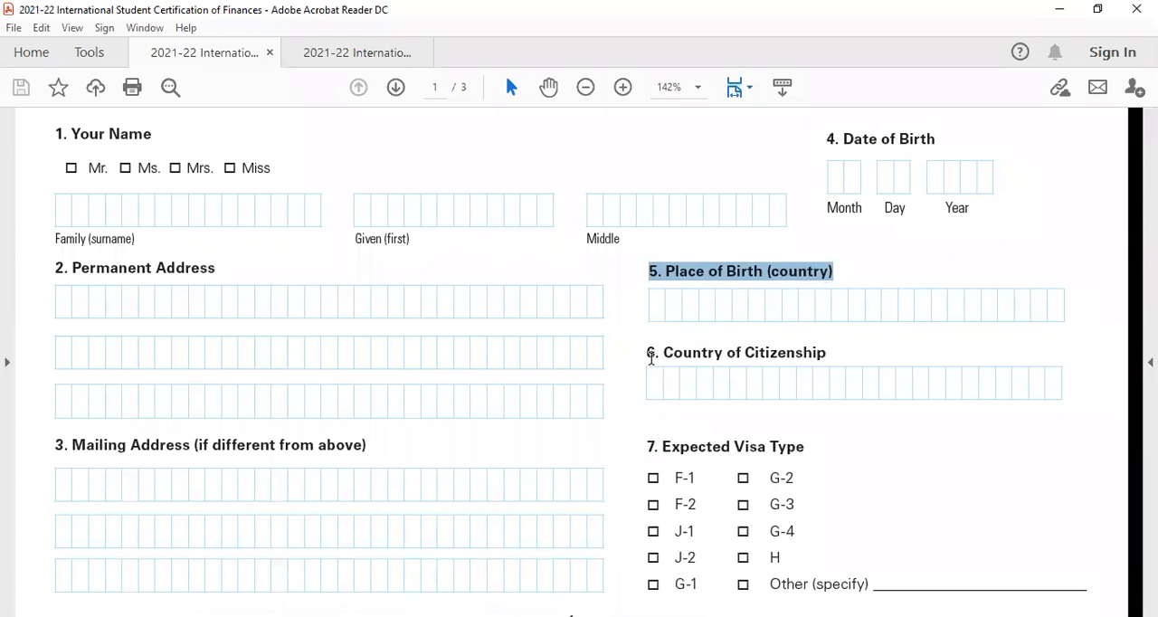
drag(649, 353, 865, 352)
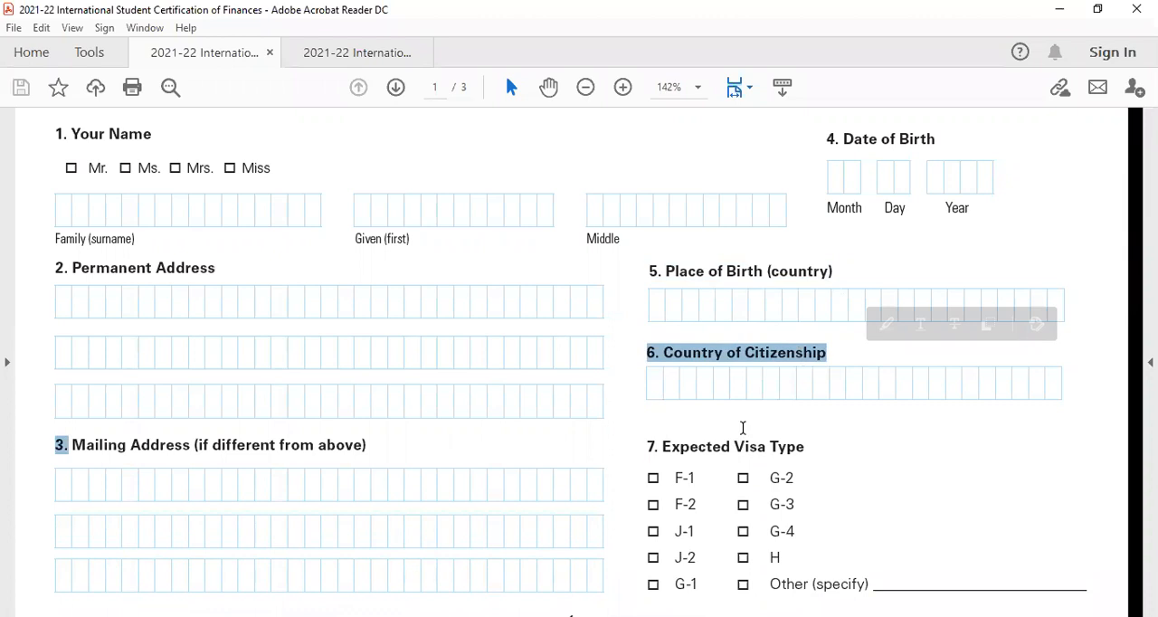
scroll(712, 460, down, 2)
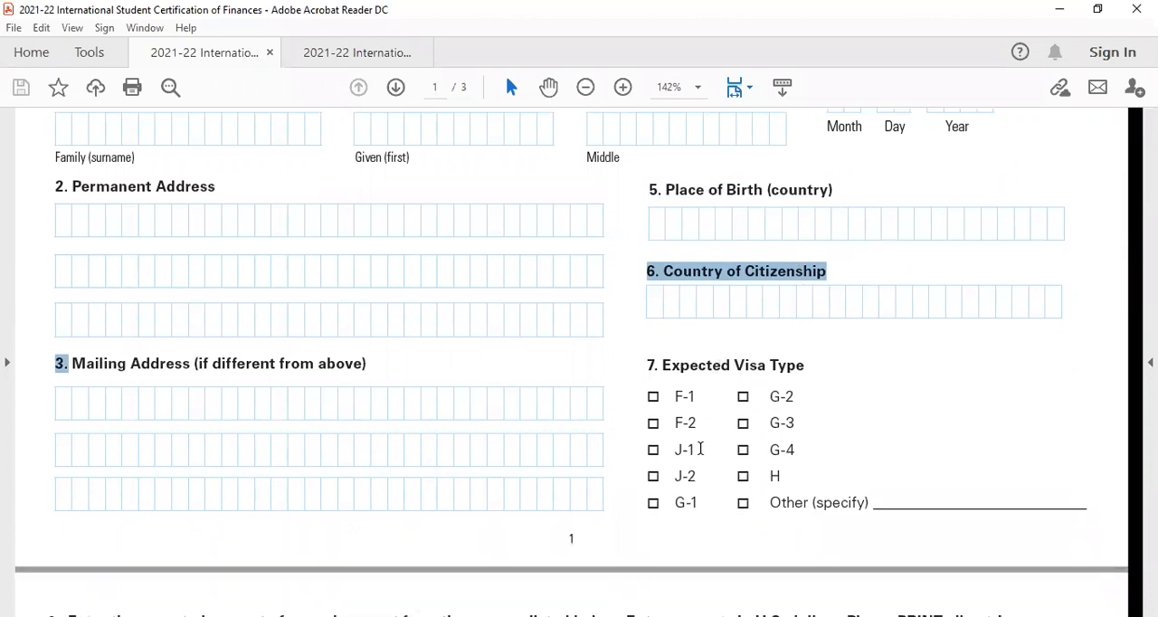
- Select the '7. Expected Visa Type' heading, narrow to Visa Type, then the F-1 option
drag(646, 365, 805, 367)
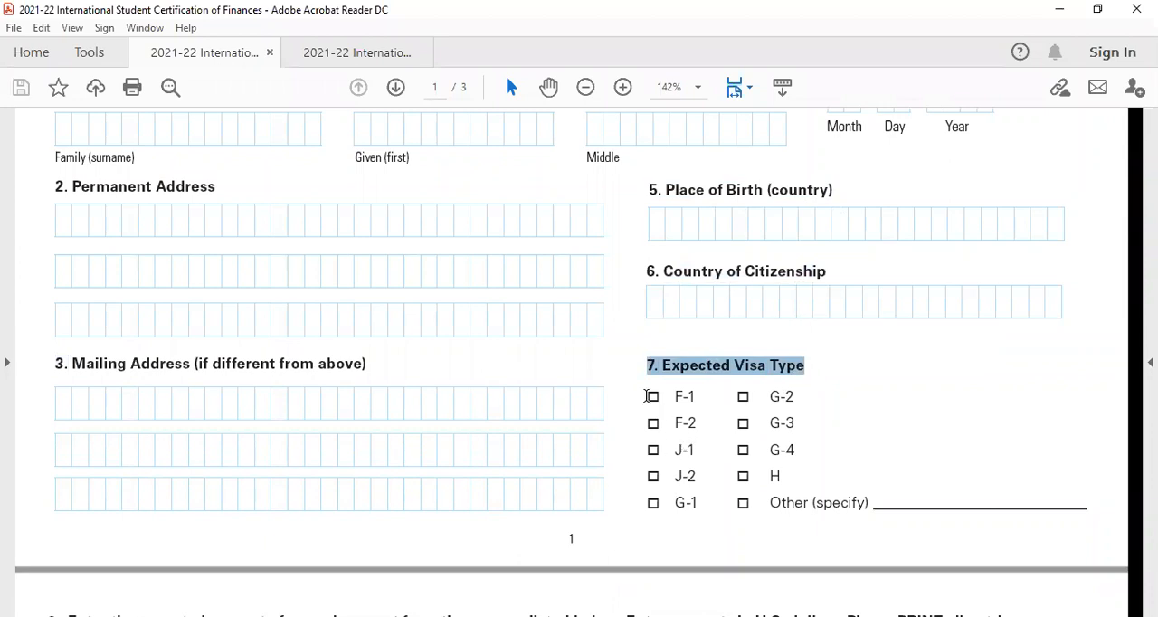
mouse_move(652, 398)
mouse_down()
mouse_move(715, 383)
mouse_move(697, 395)
mouse_up()
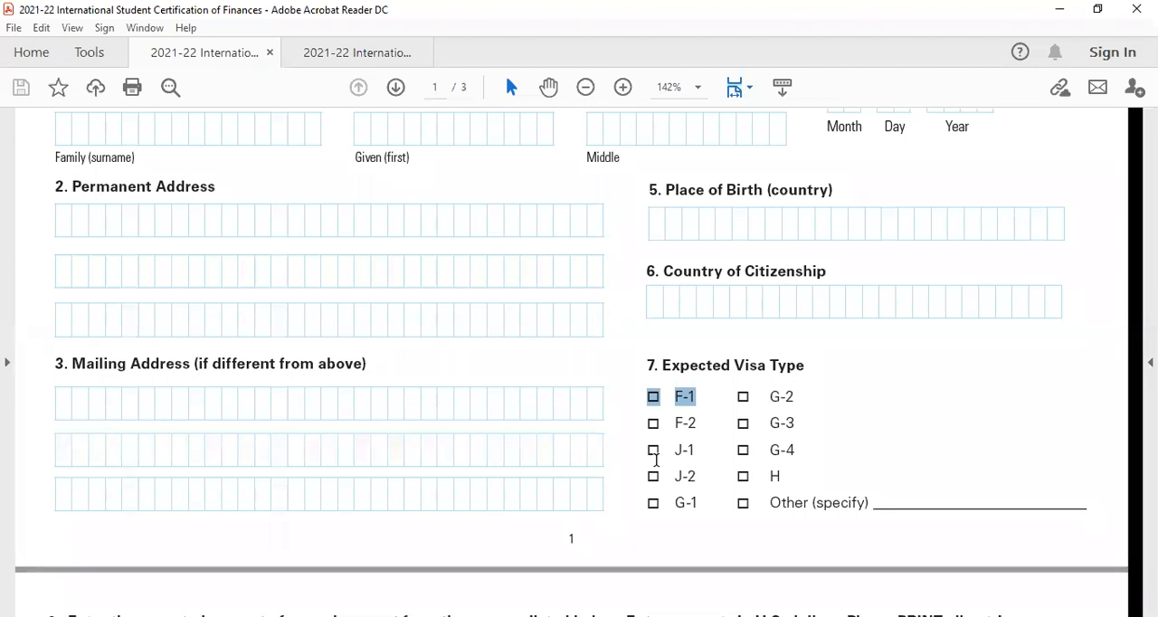
drag(648, 400, 708, 395)
scroll(646, 522, down, 3)
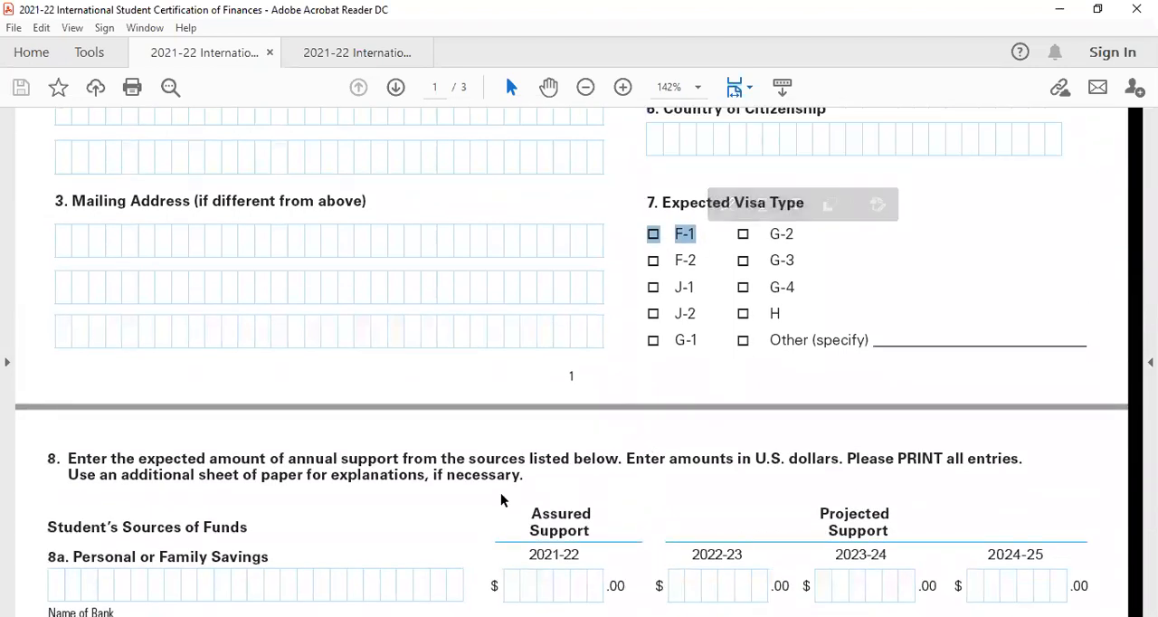
scroll(399, 502, down, 2)
scroll(290, 504, down, 2)
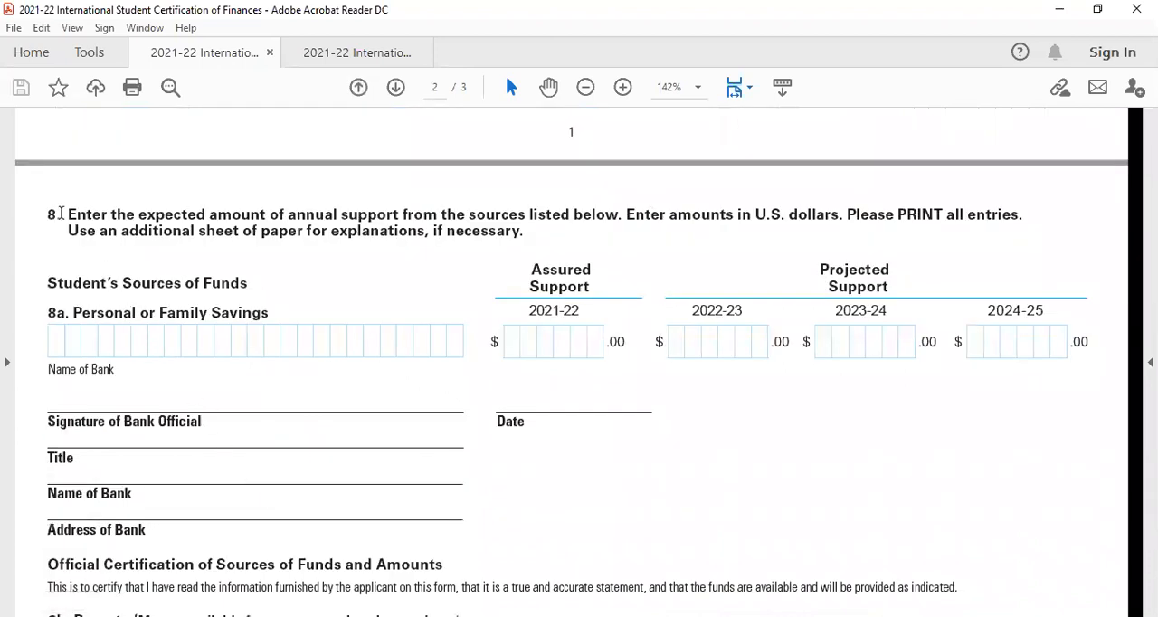
- Select the section 8 instructions and savings fields, then clear the selection
mouse_move(48, 215)
mouse_down()
mouse_move(244, 371)
mouse_move(236, 491)
mouse_up()
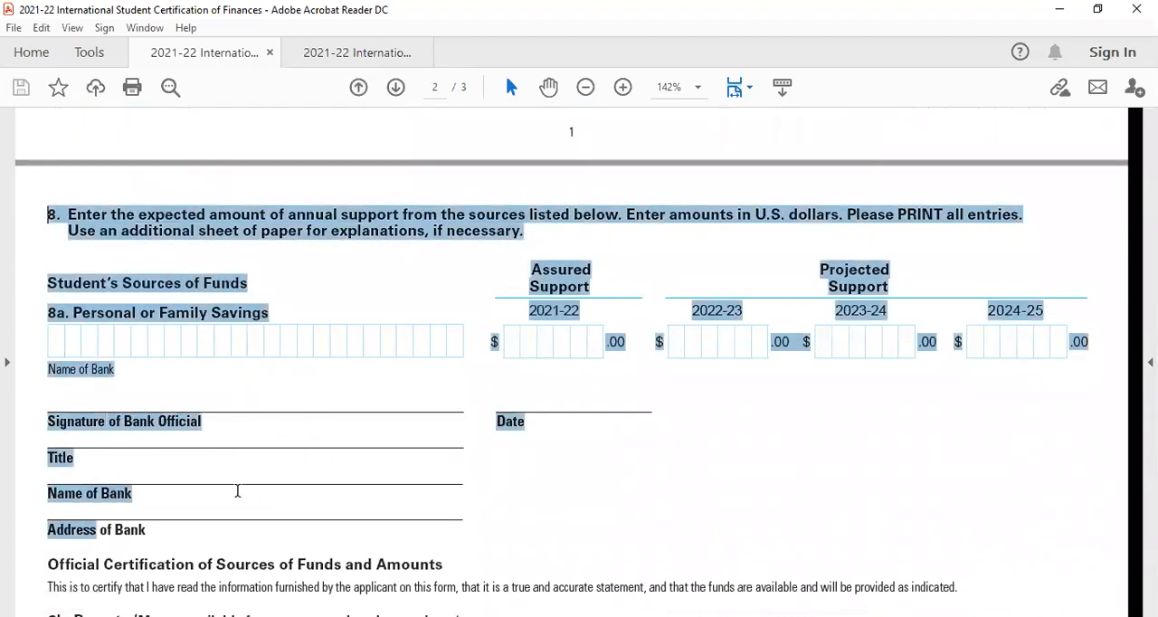
scroll(118, 380, down, 2)
click(178, 366)
scroll(189, 382, up, 1)
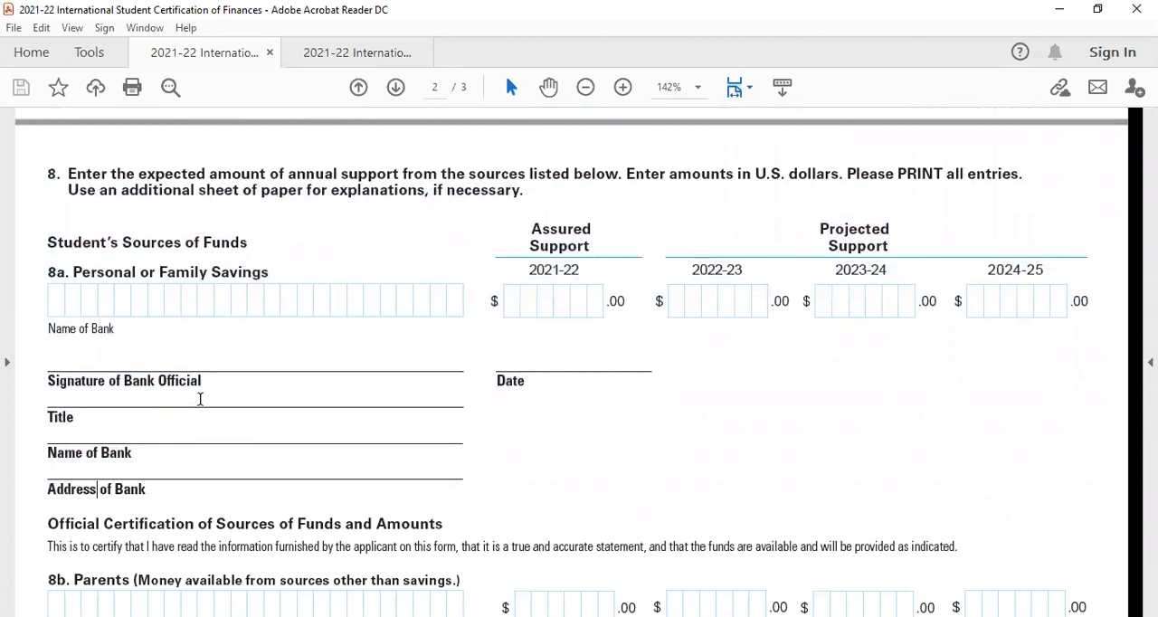
scroll(216, 425, down, 2)
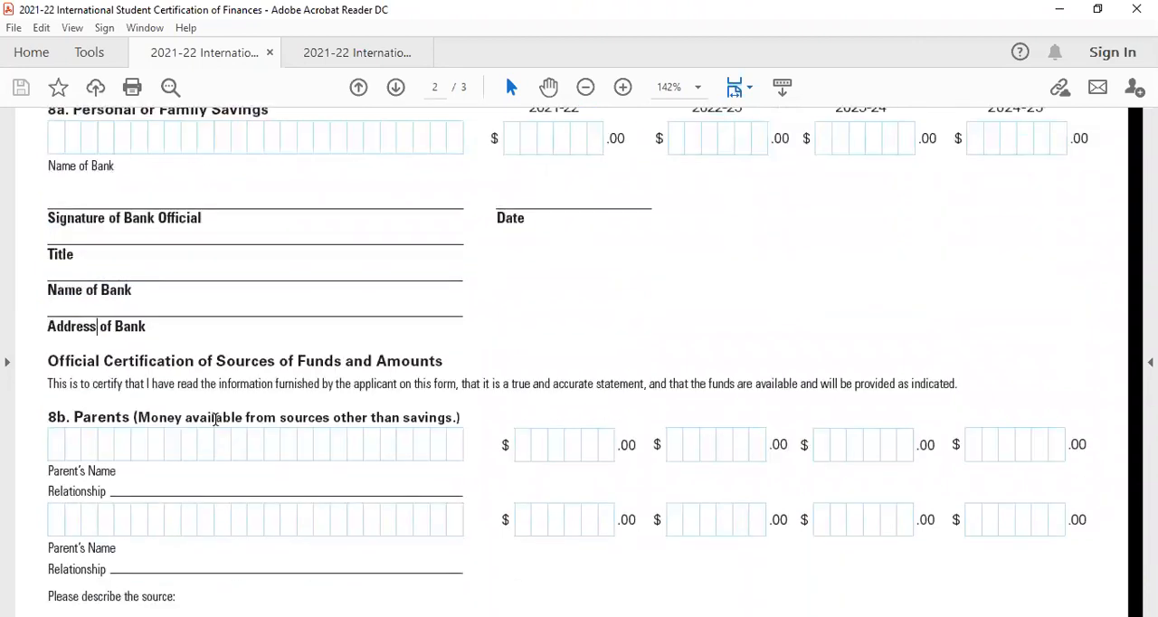
scroll(217, 428, up, 3)
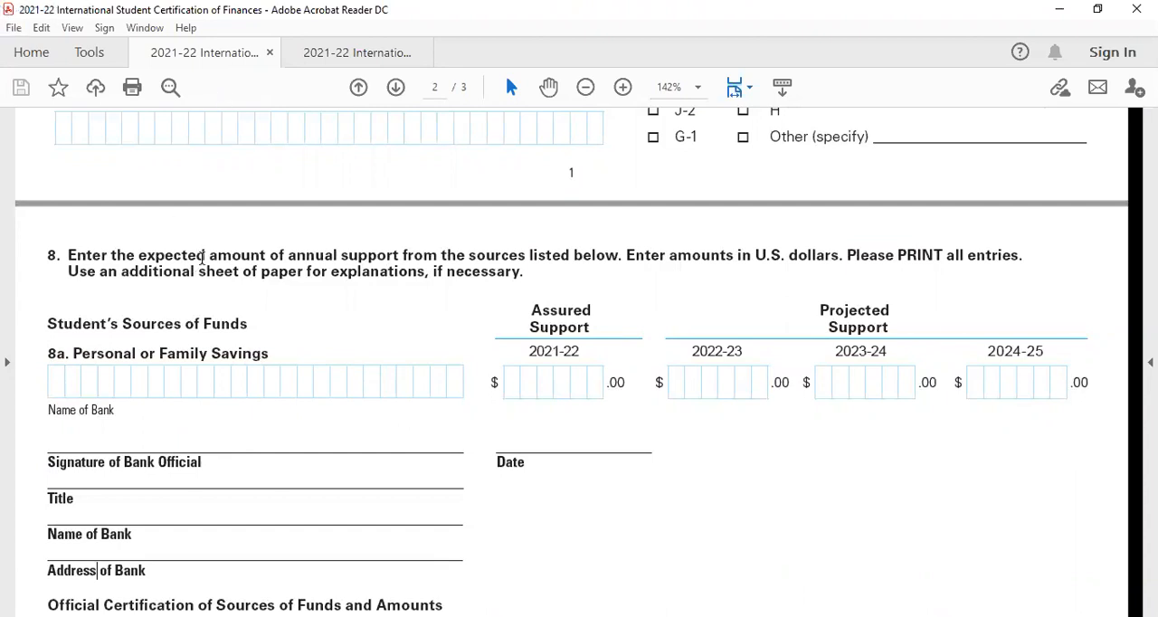
scroll(203, 257, down, 2)
drag(49, 232, 269, 232)
scroll(56, 472, down, 4)
scroll(56, 473, up, 1)
scroll(57, 473, down, 1)
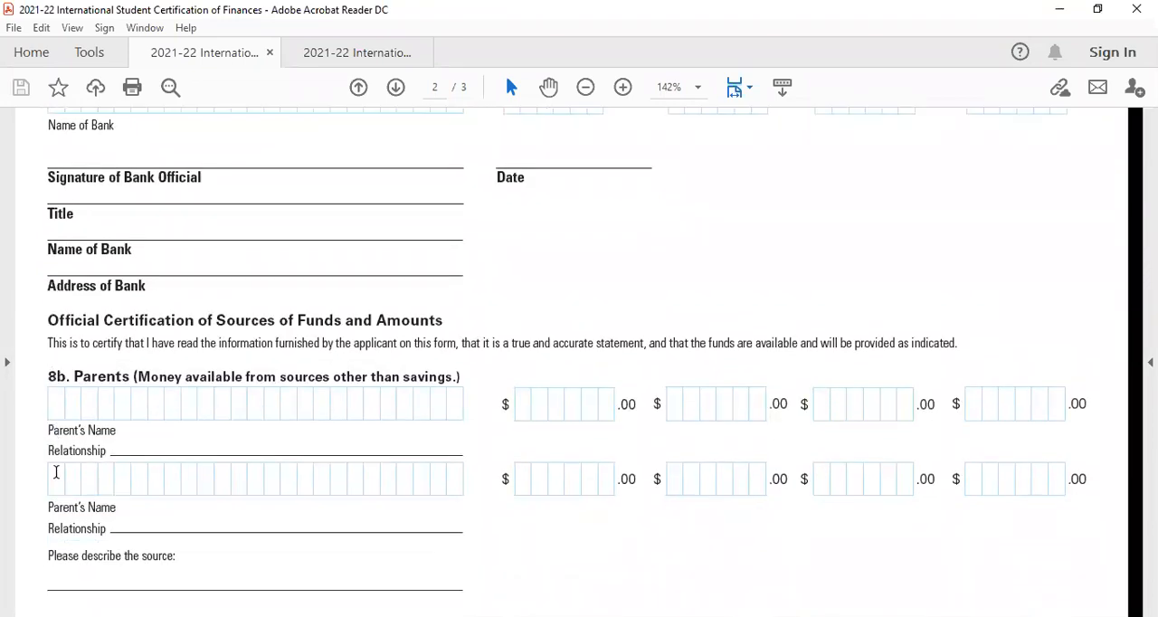
scroll(56, 472, down, 5)
scroll(56, 467, down, 3)
scroll(56, 465, down, 2)
scroll(99, 419, up, 6)
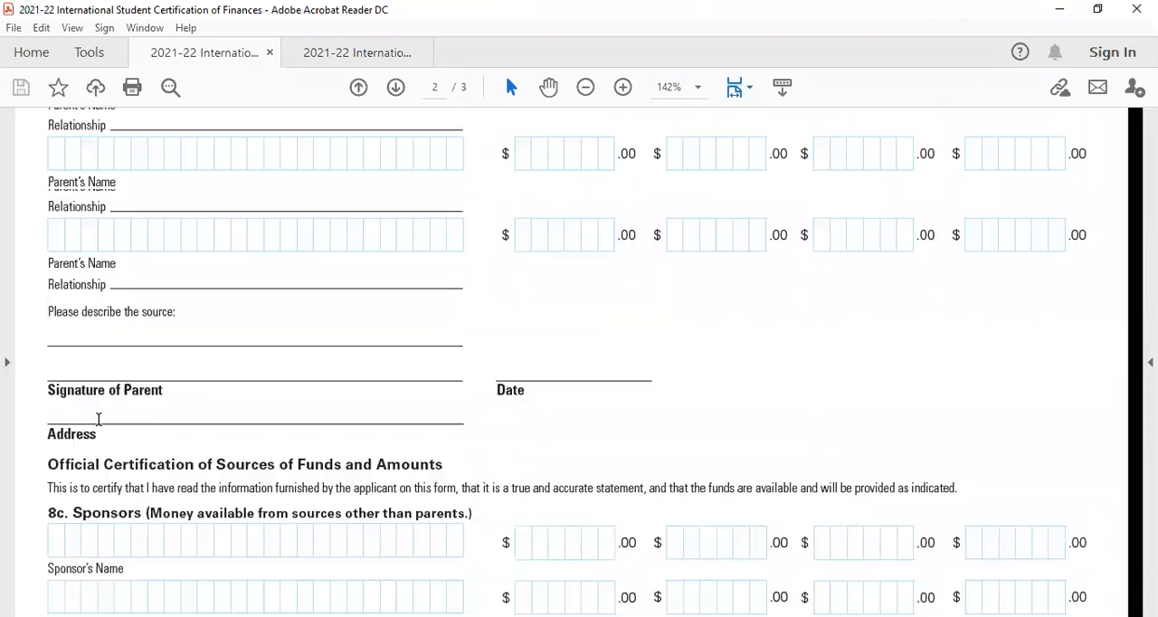
scroll(99, 419, up, 8)
- Highlight the 8a Personal or Family Savings heading, Assured Support column and Signature of Bank Official label
click(90, 317)
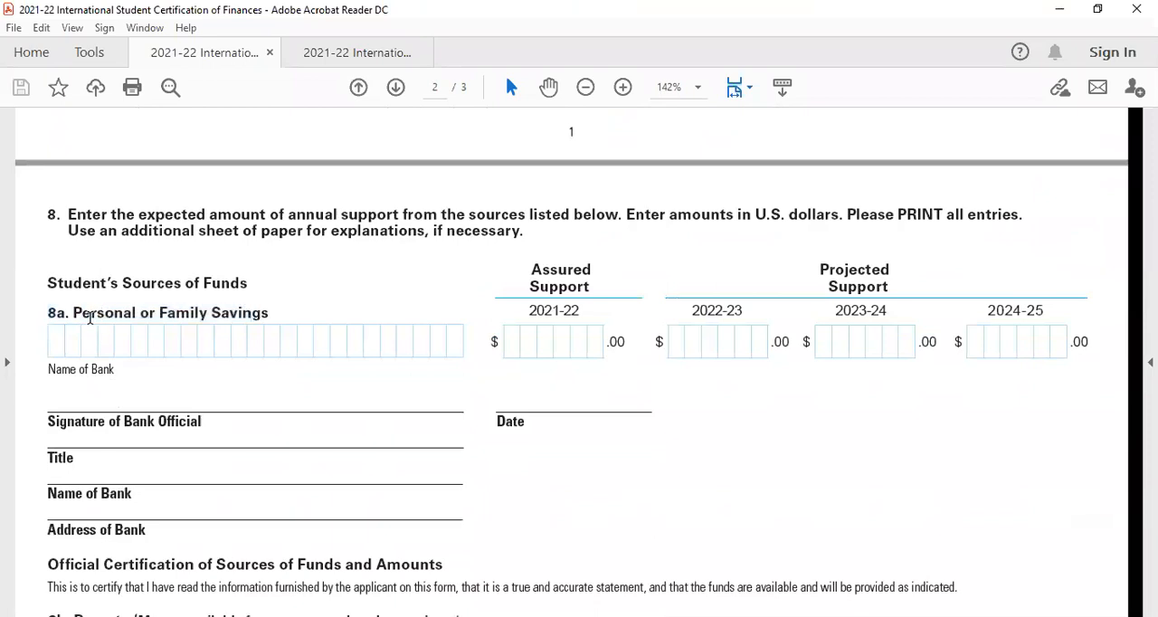
drag(47, 314, 284, 308)
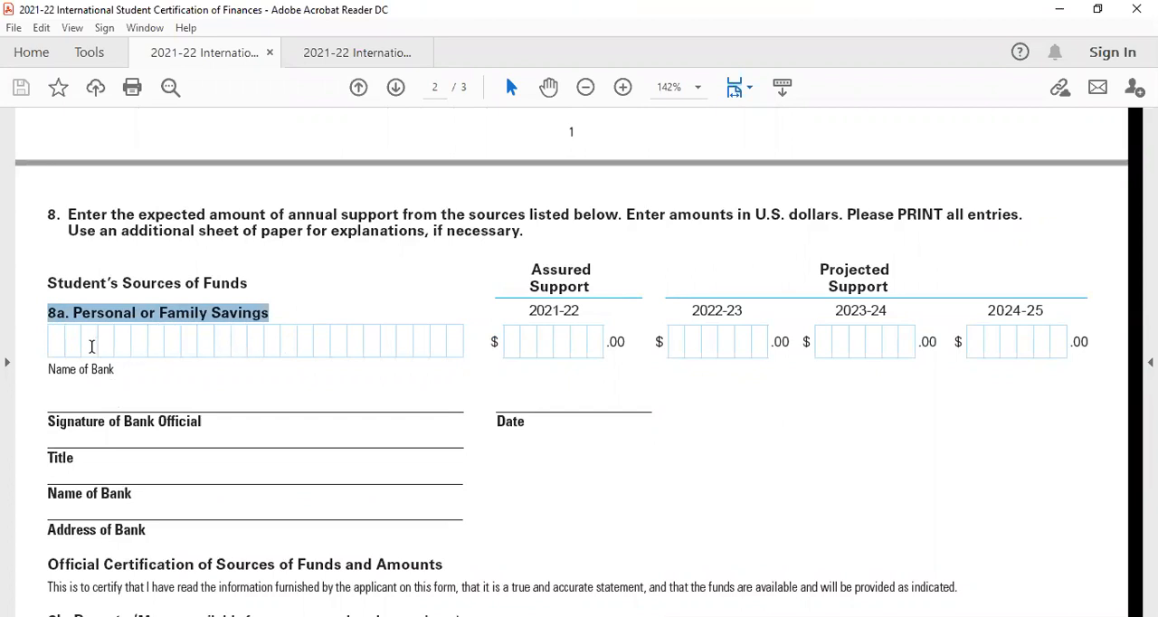
drag(123, 348, 610, 347)
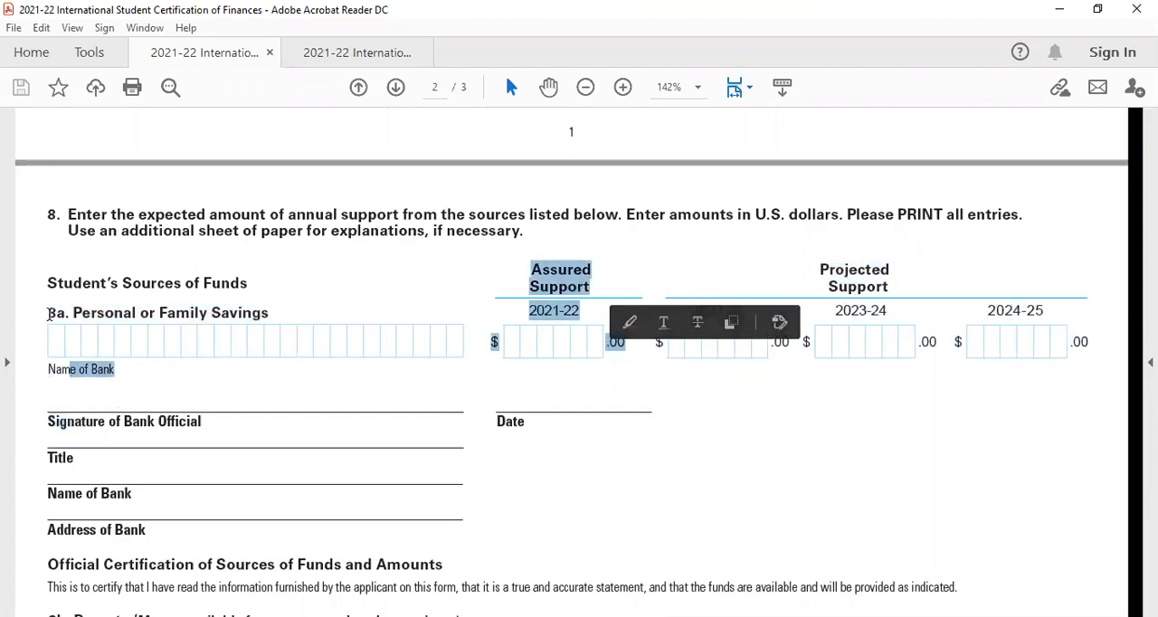
drag(50, 315, 298, 343)
scroll(254, 369, down, 1)
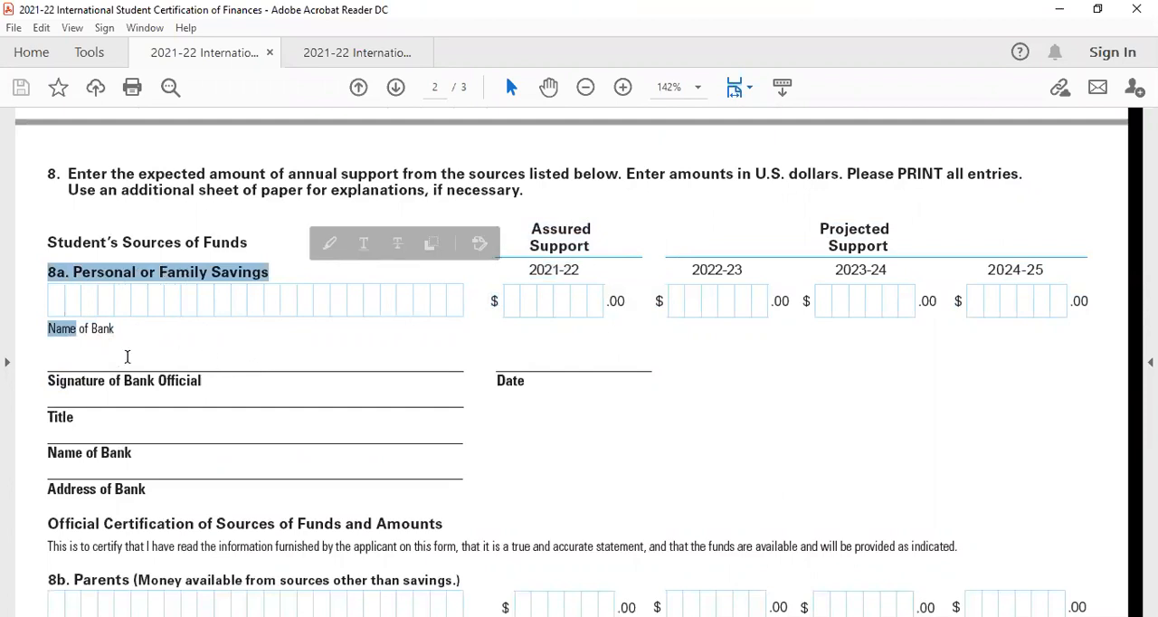
click(130, 362)
mouse_move(46, 380)
mouse_down()
mouse_move(223, 360)
mouse_move(561, 374)
mouse_up()
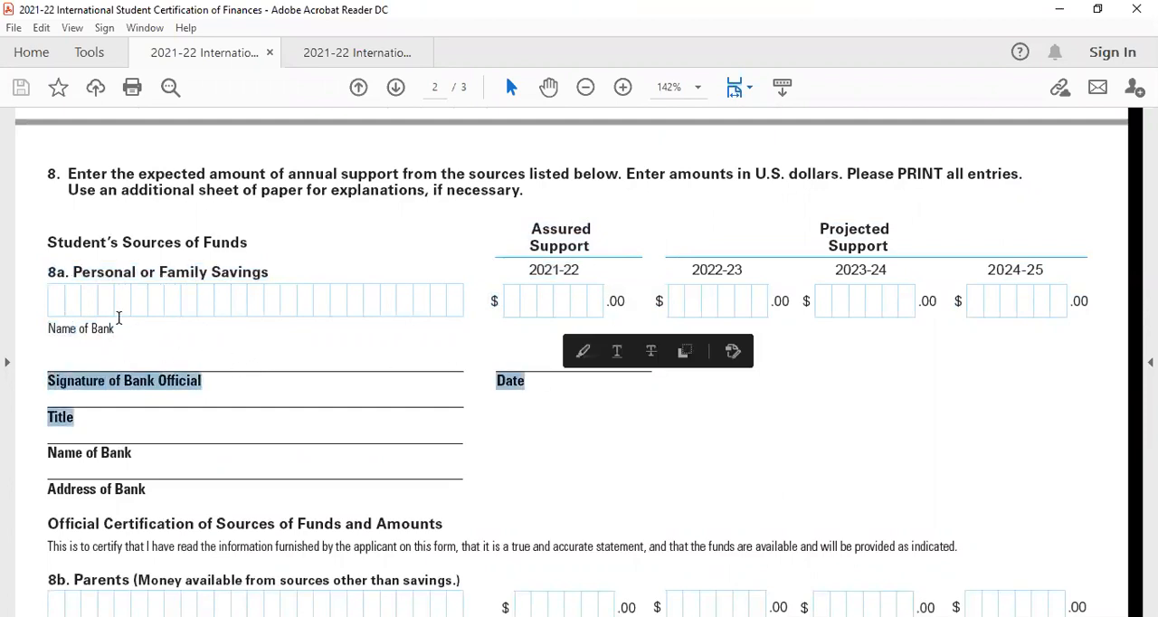
- Highlight Name of Bank, the Assured Support 2021-22 amount and the Projected Support years 2022-23 to 2024-25
click(57, 305)
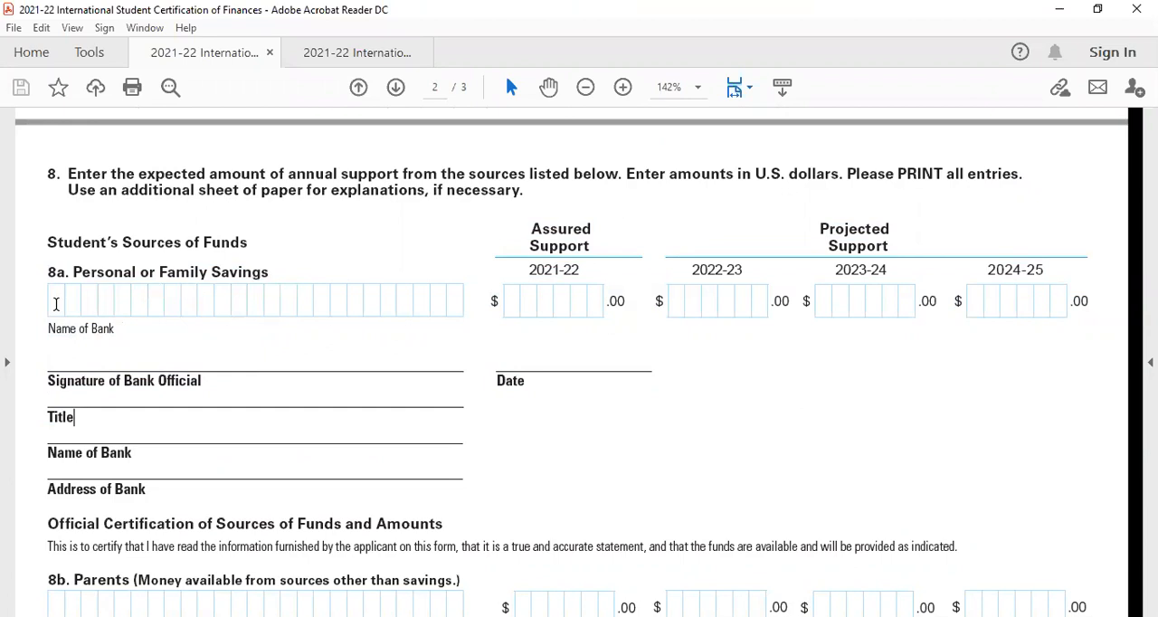
mouse_move(56, 304)
mouse_down()
mouse_move(171, 316)
mouse_move(155, 344)
mouse_up()
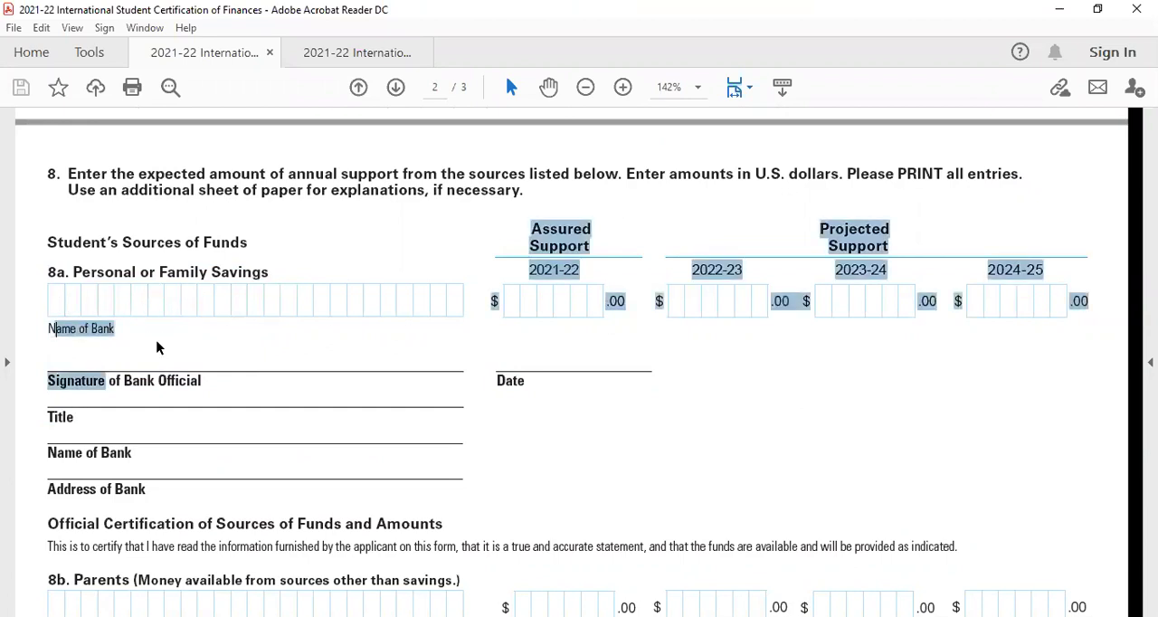
click(135, 284)
drag(509, 300, 636, 317)
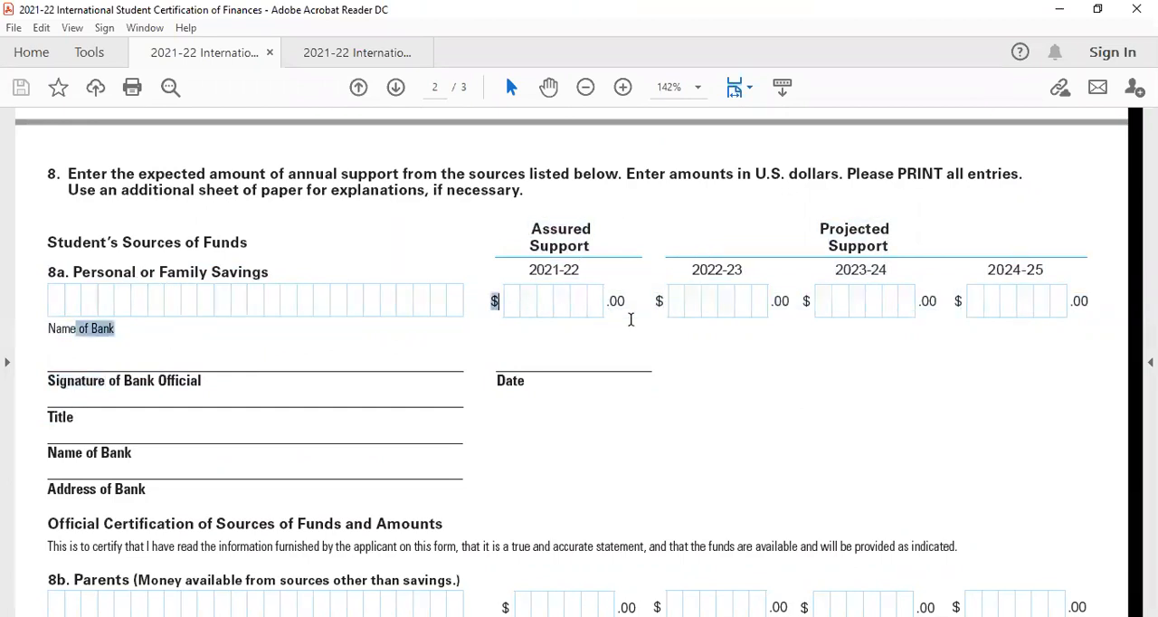
drag(489, 304, 632, 301)
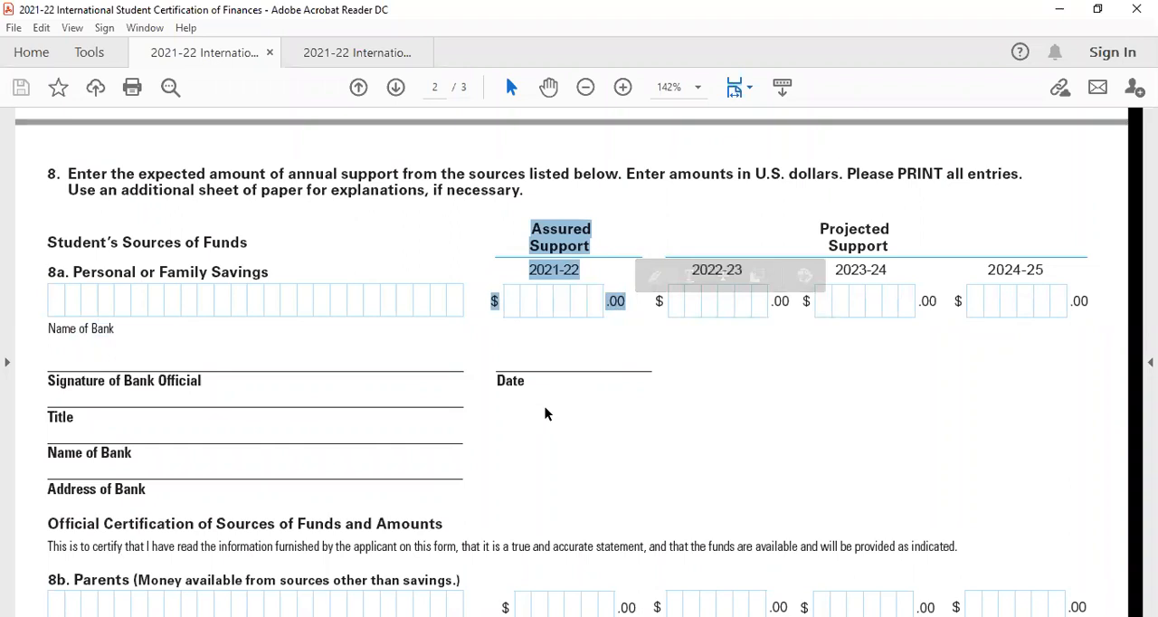
click(558, 339)
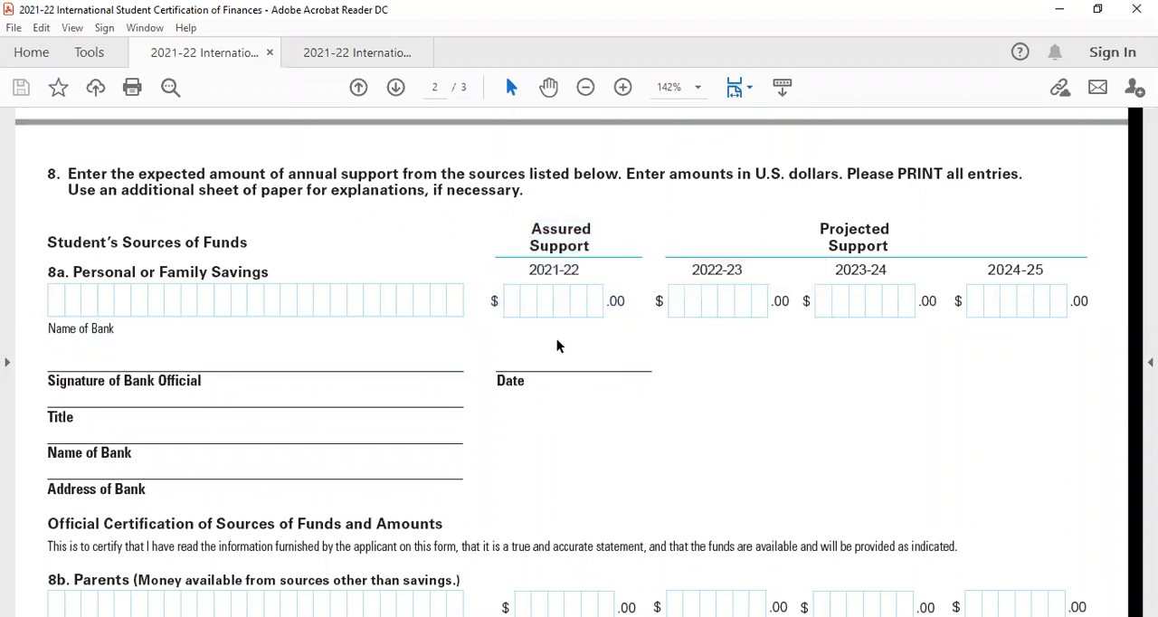
drag(527, 270, 594, 263)
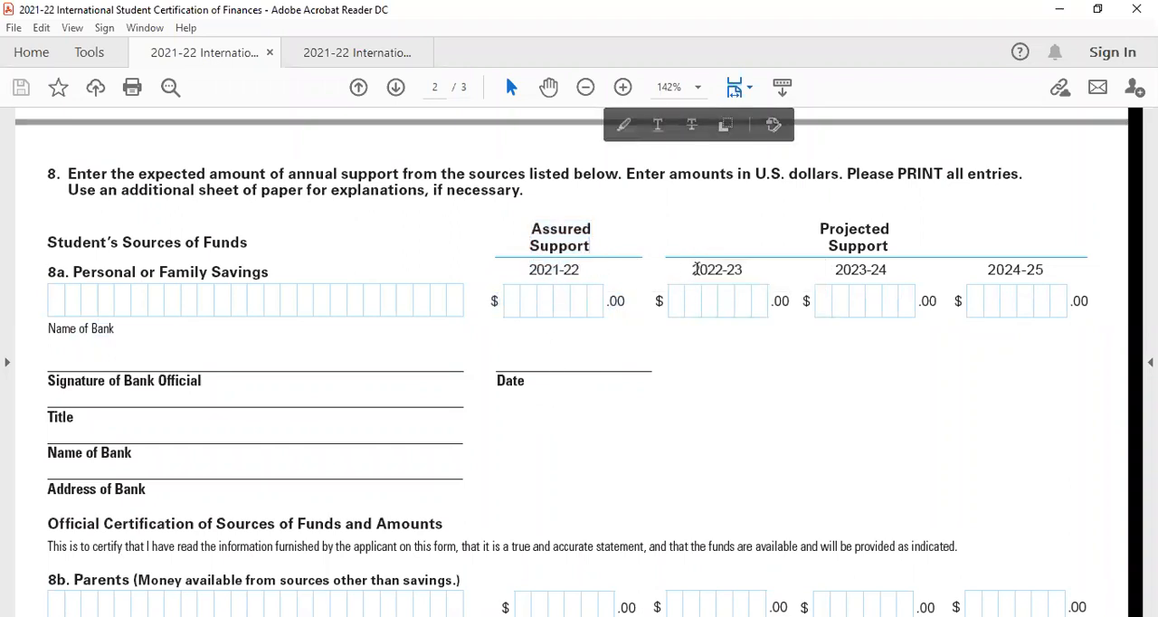
drag(695, 269, 1055, 267)
click(793, 361)
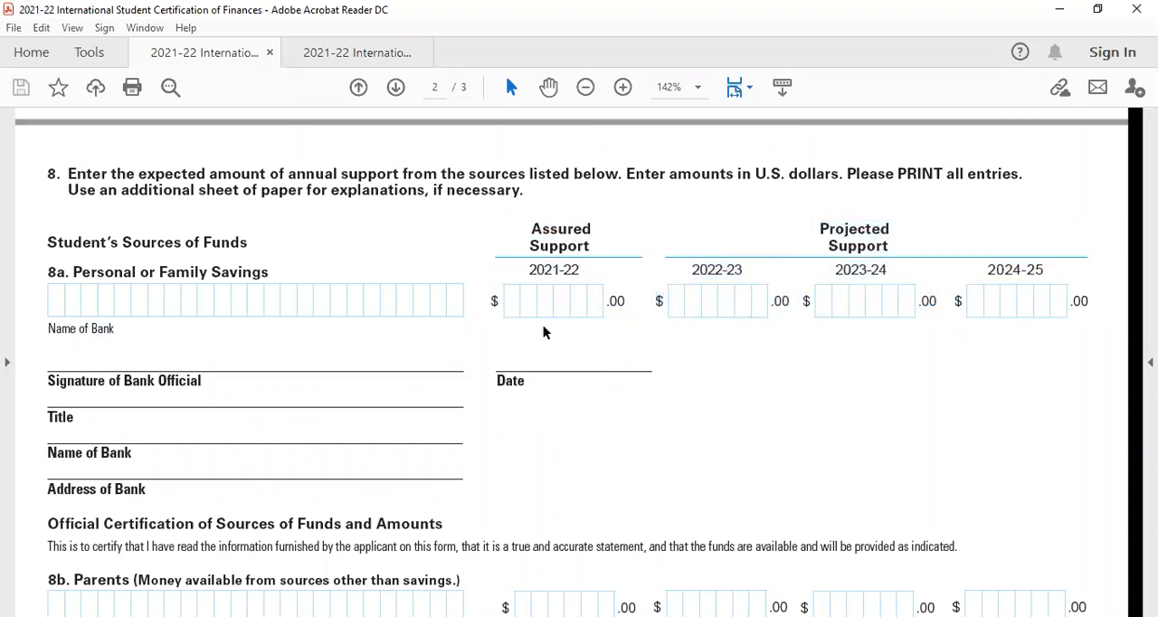
- Highlight each year 2021-22 through 2024-25, the 2021-22 amount line and its dollar sign
drag(536, 270, 580, 268)
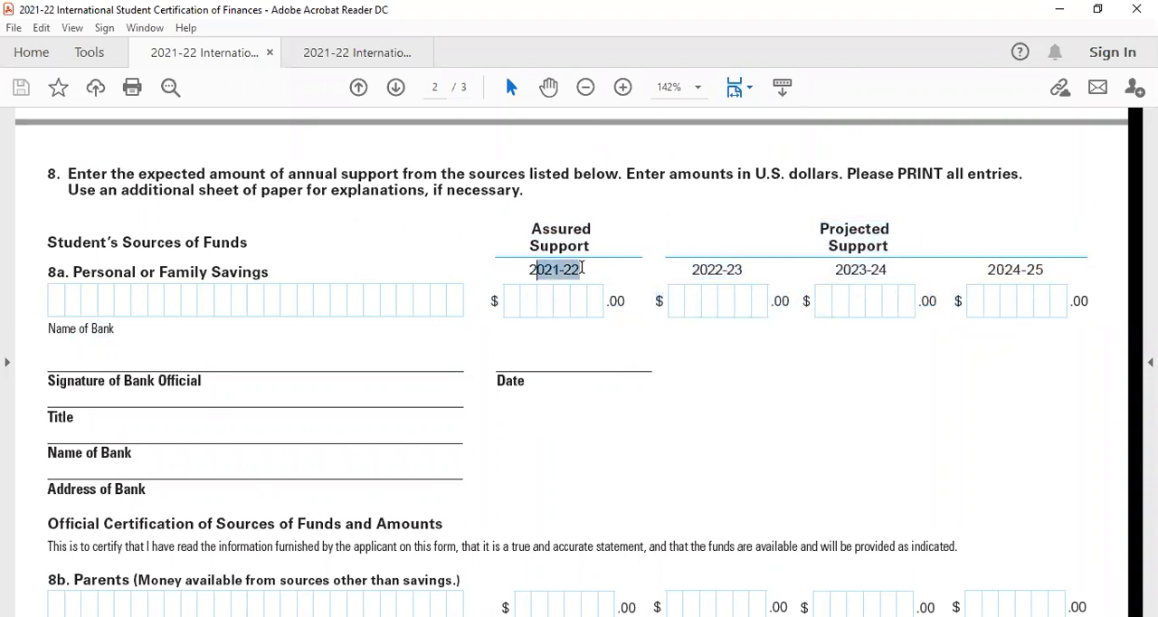
drag(722, 270, 763, 274)
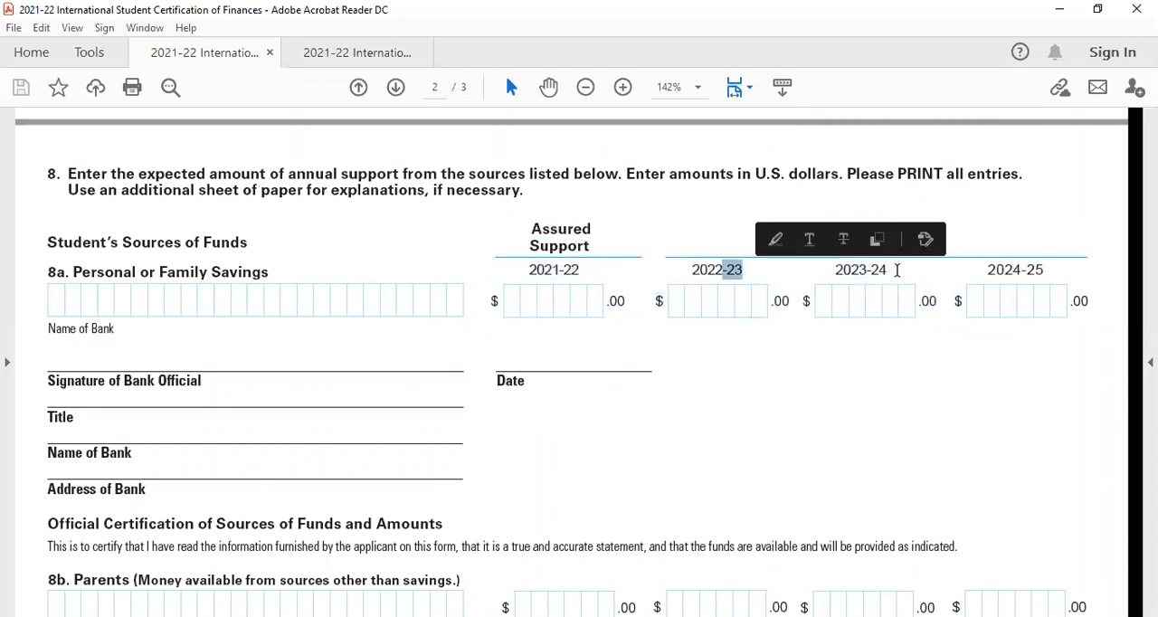
drag(860, 270, 887, 269)
drag(1015, 270, 1044, 270)
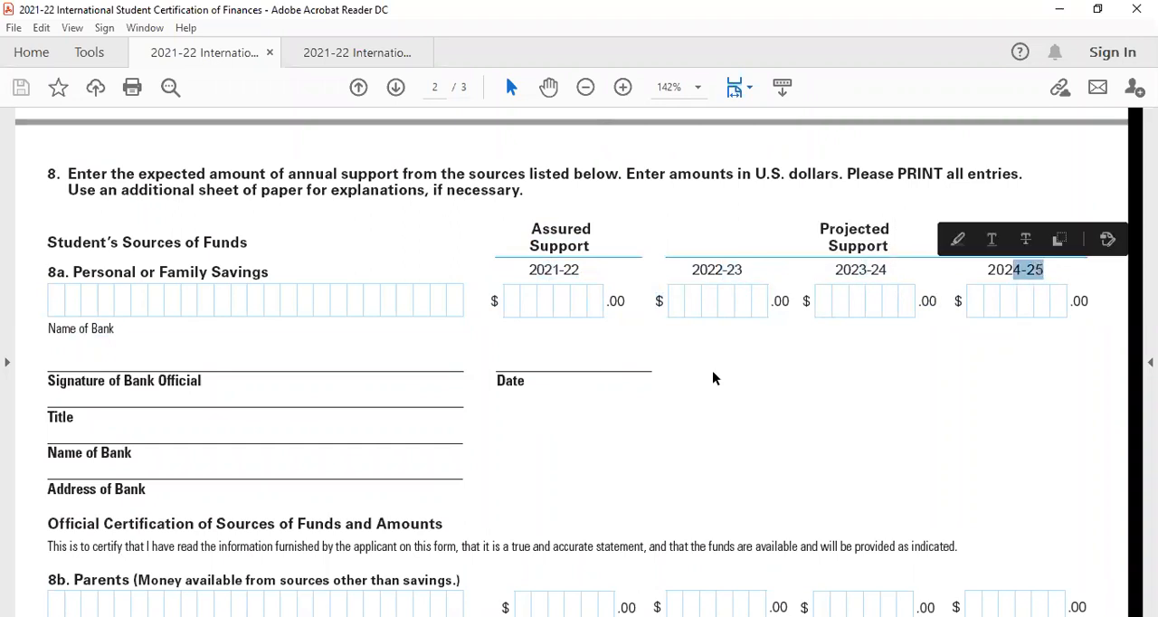
drag(494, 300, 624, 300)
click(623, 301)
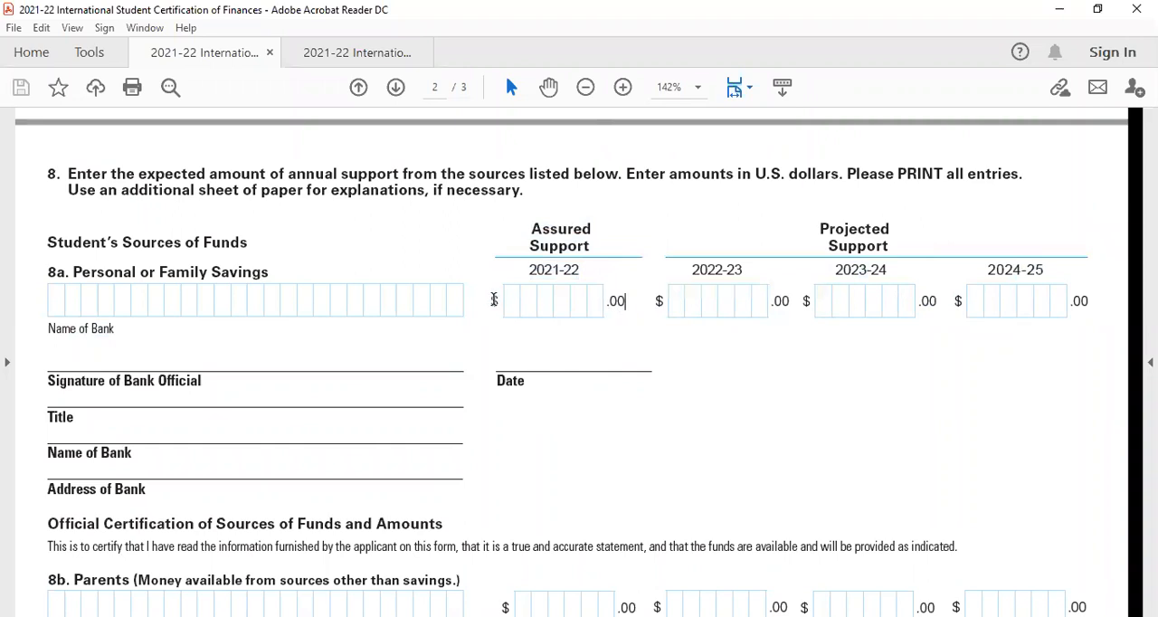
double_click(494, 300)
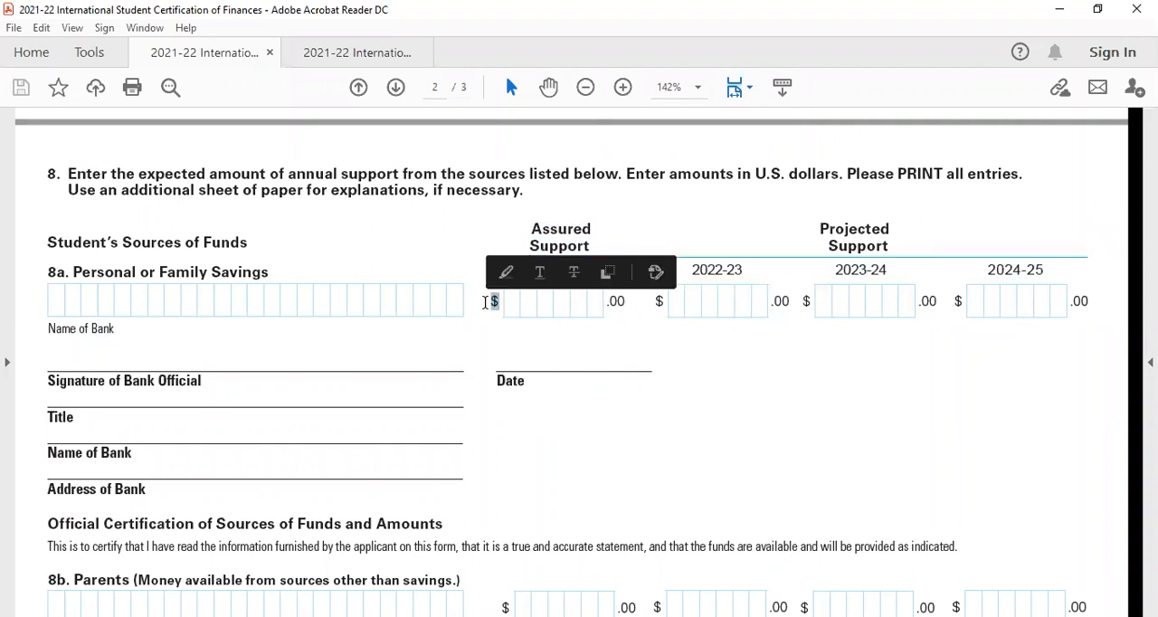
drag(513, 310, 616, 304)
click(499, 294)
double_click(493, 300)
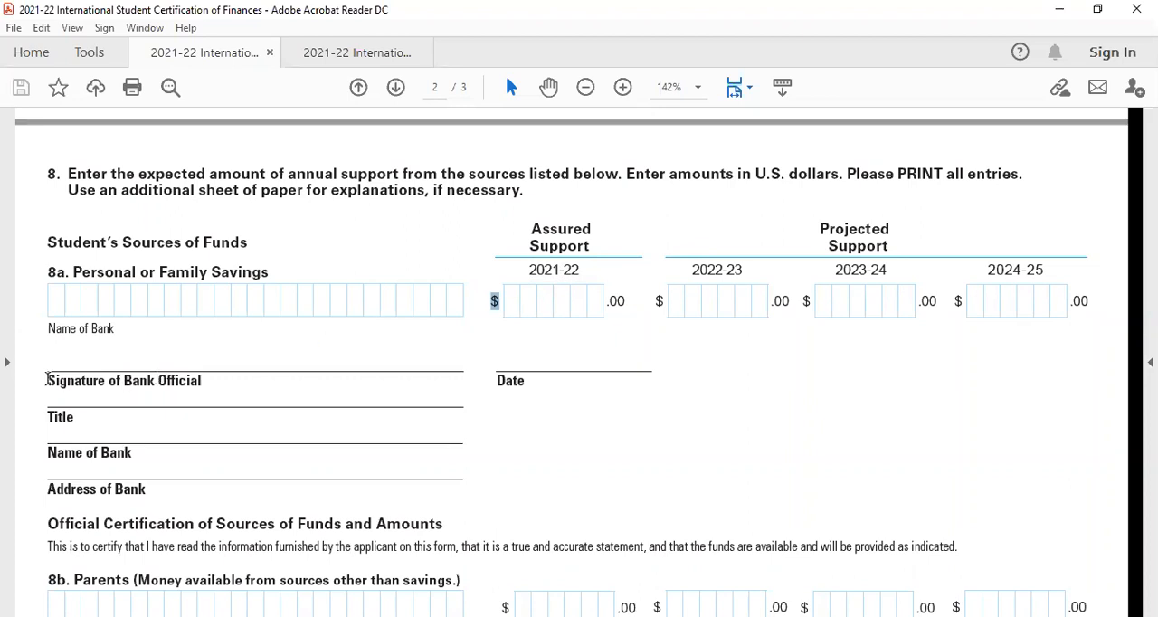
- Highlight the Signature of Bank Official and Title labels, then the whole 8a section
mouse_move(47, 380)
mouse_down()
mouse_move(127, 393)
mouse_move(202, 385)
mouse_up()
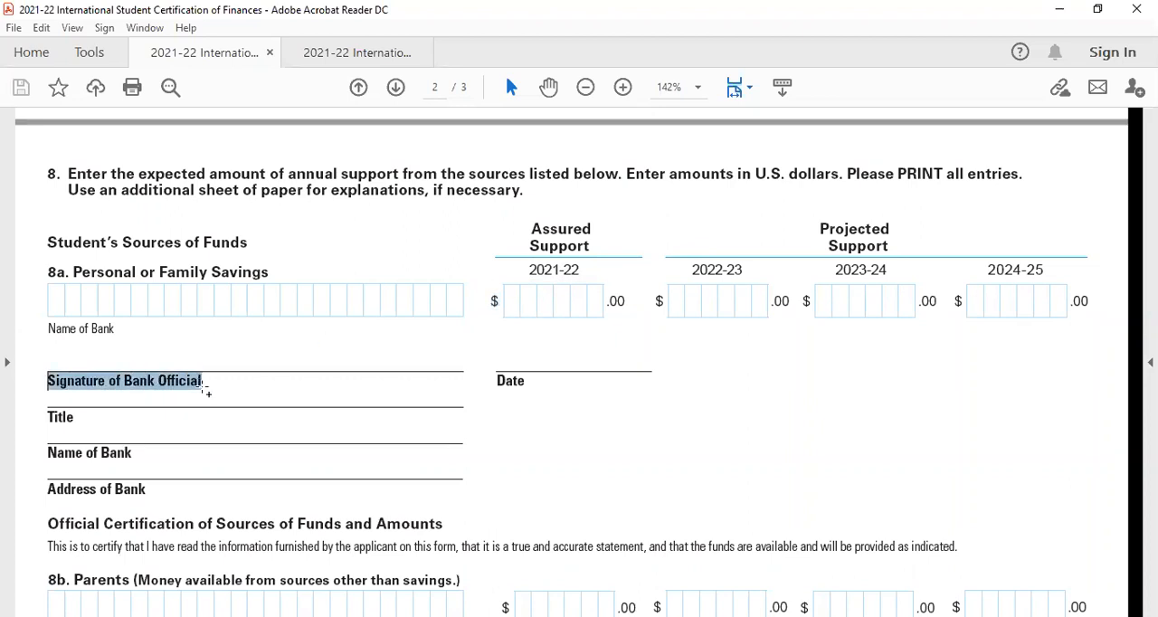
scroll(233, 406, down, 1)
scroll(232, 406, down, 2)
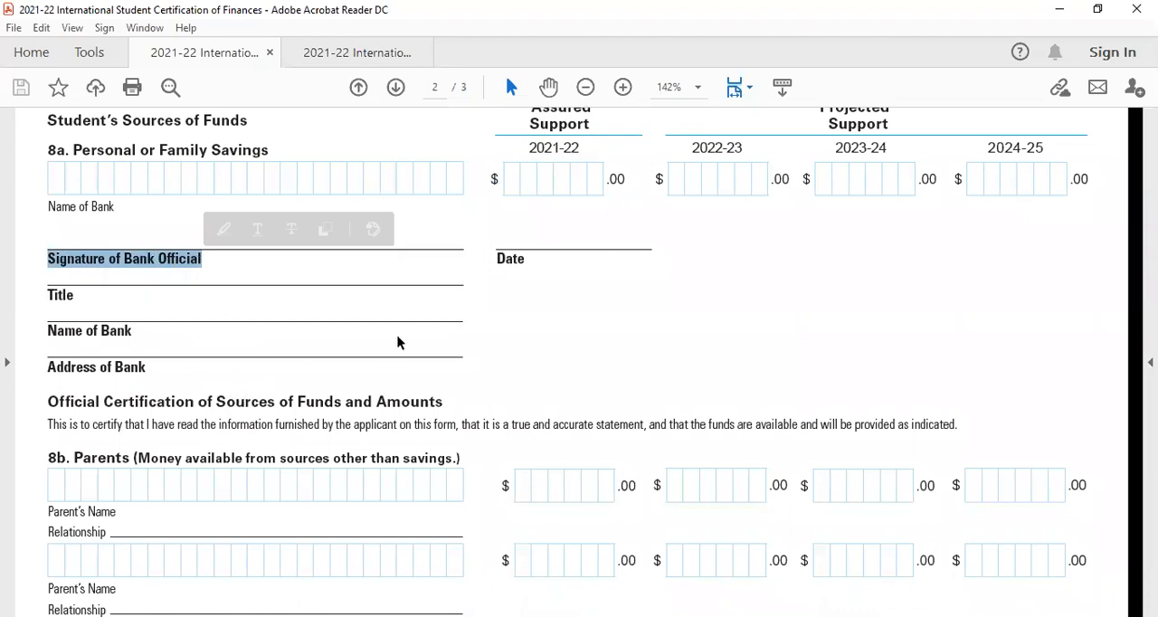
double_click(58, 294)
mouse_move(43, 144)
mouse_down()
mouse_move(302, 203)
mouse_move(343, 362)
mouse_move(163, 364)
mouse_up()
scroll(479, 234, up, 2)
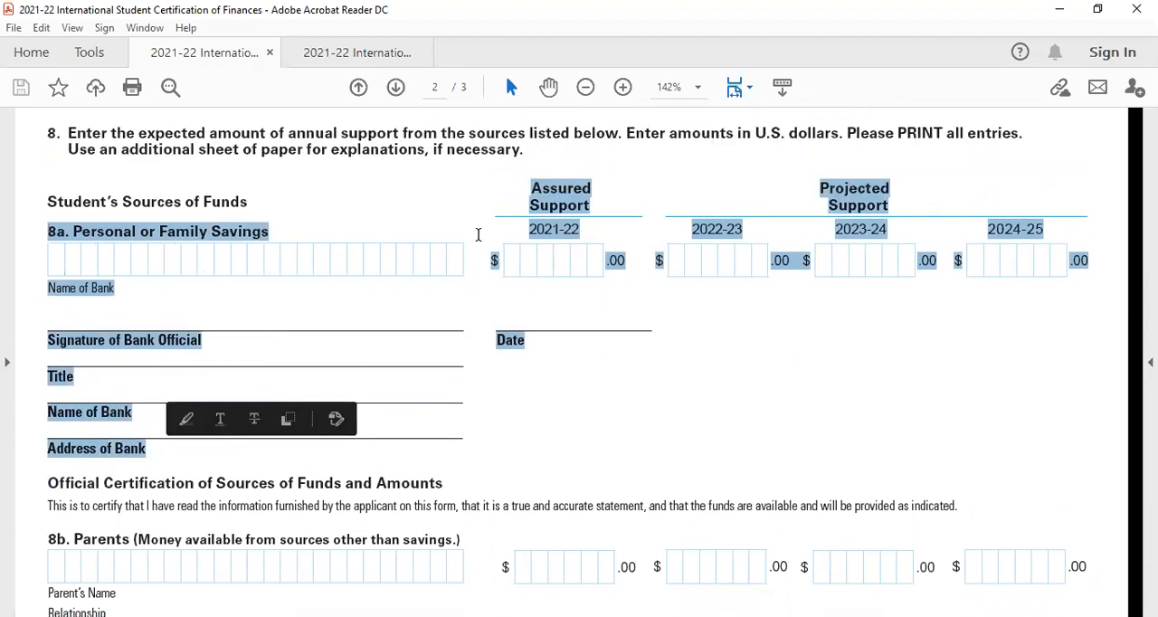
click(271, 325)
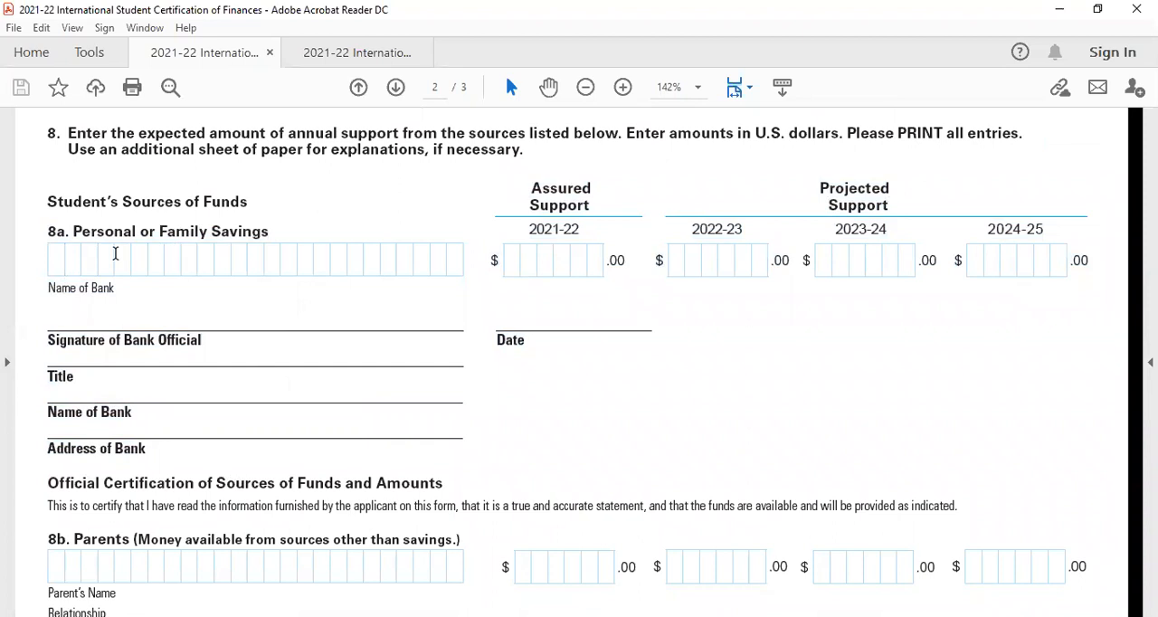
- Highlight the Assured Support header and 2021-22 amount line, then the Projected Support years and amounts
double_click(527, 257)
drag(527, 257, 624, 264)
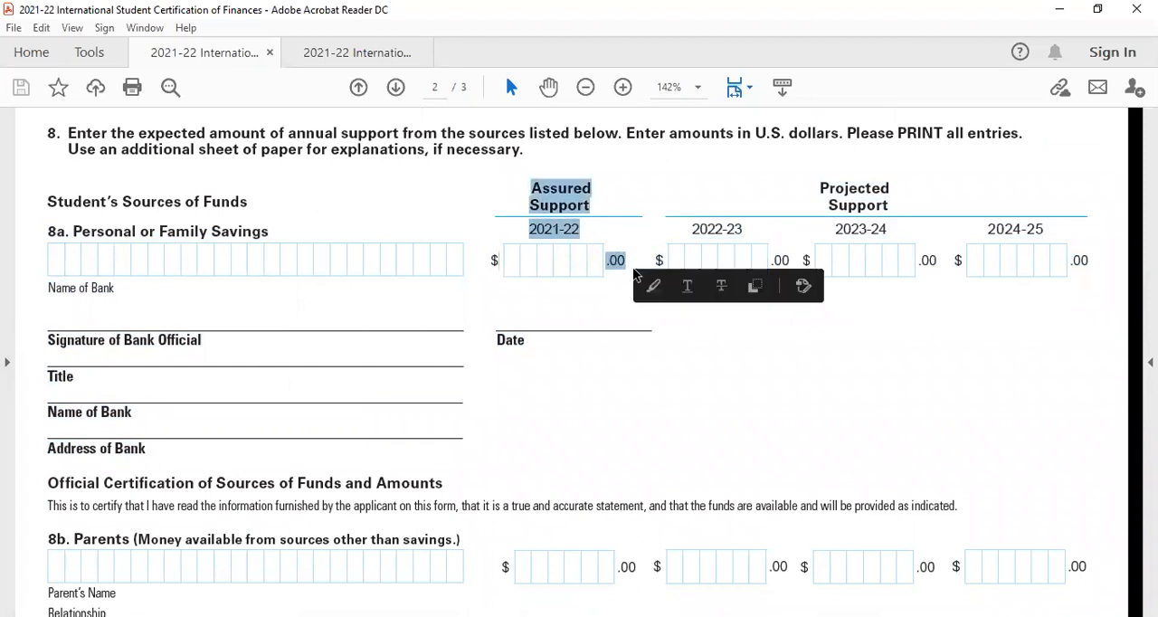
drag(493, 262, 634, 259)
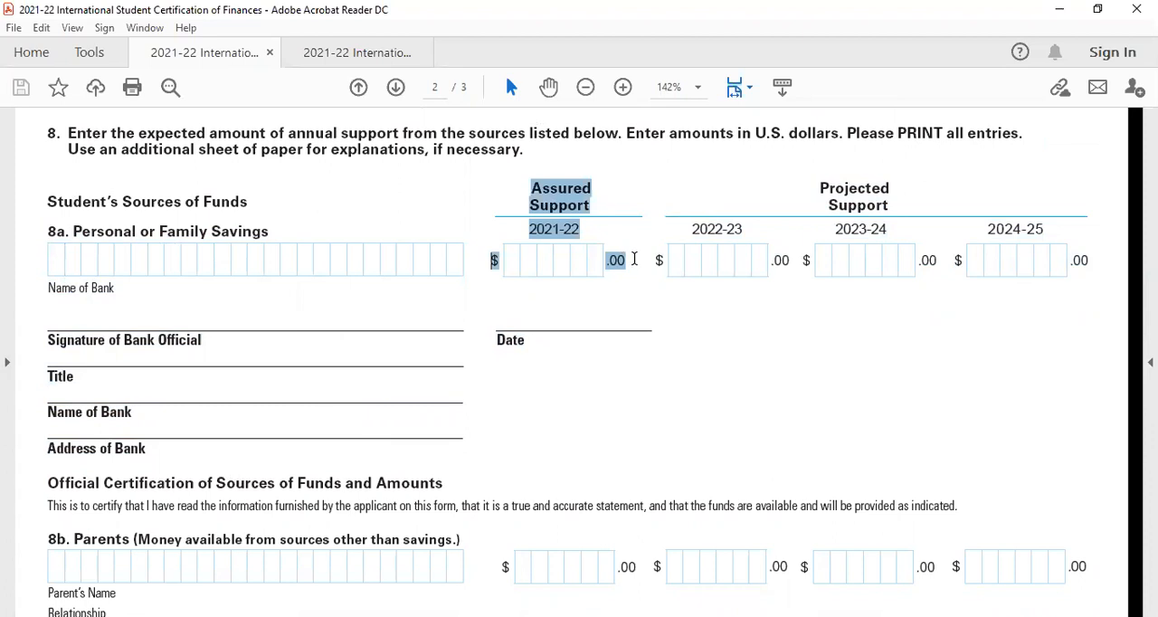
click(527, 186)
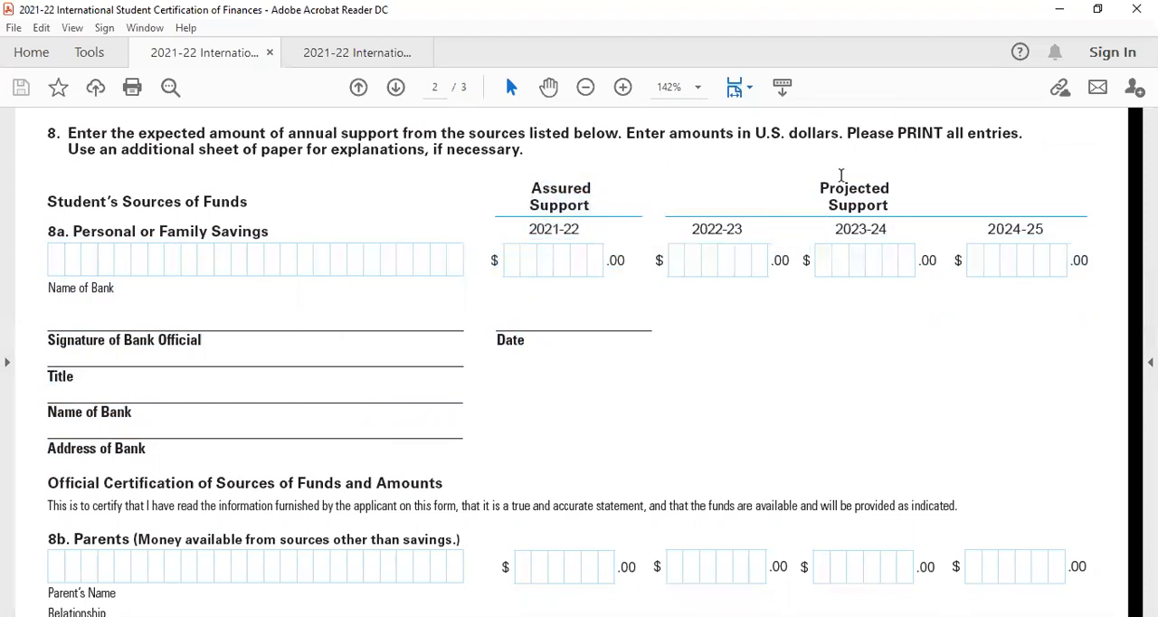
drag(817, 188, 1038, 312)
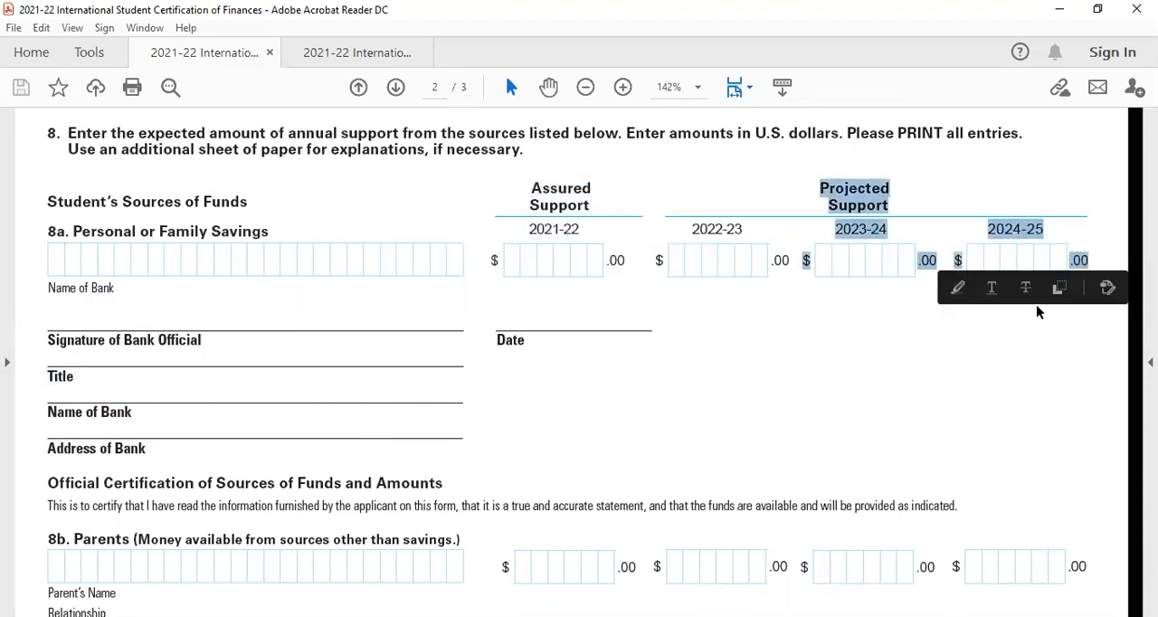
click(855, 279)
drag(819, 188, 1090, 260)
- Highlight the Projected Support heading and column labels, then the bank official signature block
click(764, 324)
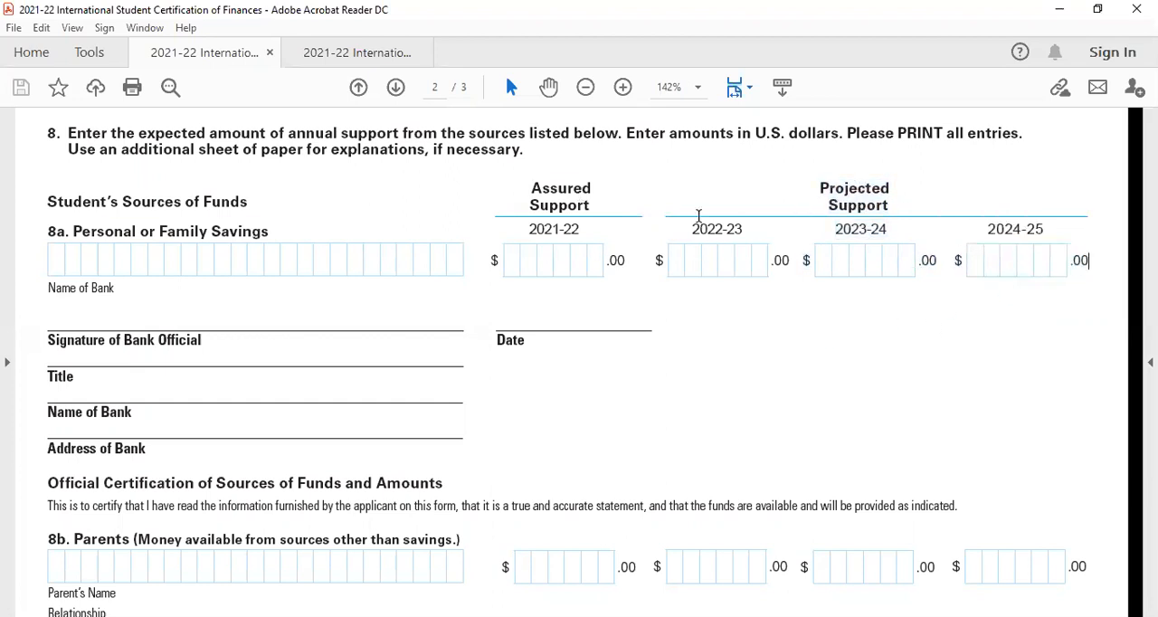
mouse_move(820, 187)
mouse_down()
mouse_move(894, 221)
mouse_move(1091, 261)
mouse_up()
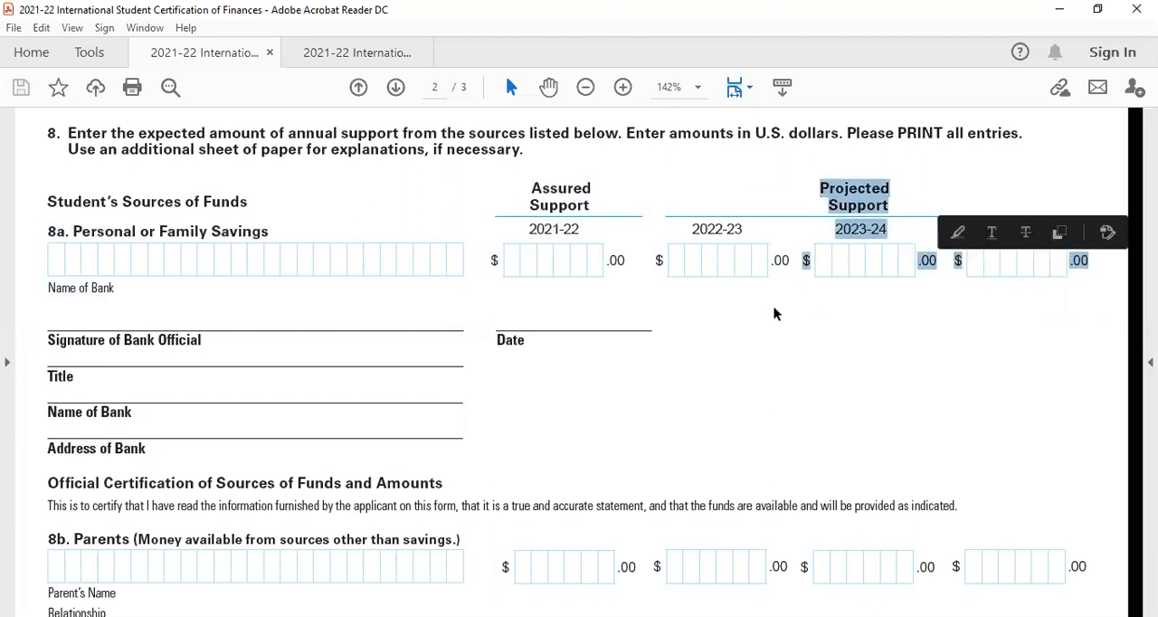
click(765, 310)
mouse_move(713, 259)
mouse_down()
mouse_move(983, 272)
mouse_move(938, 272)
mouse_move(954, 275)
mouse_up()
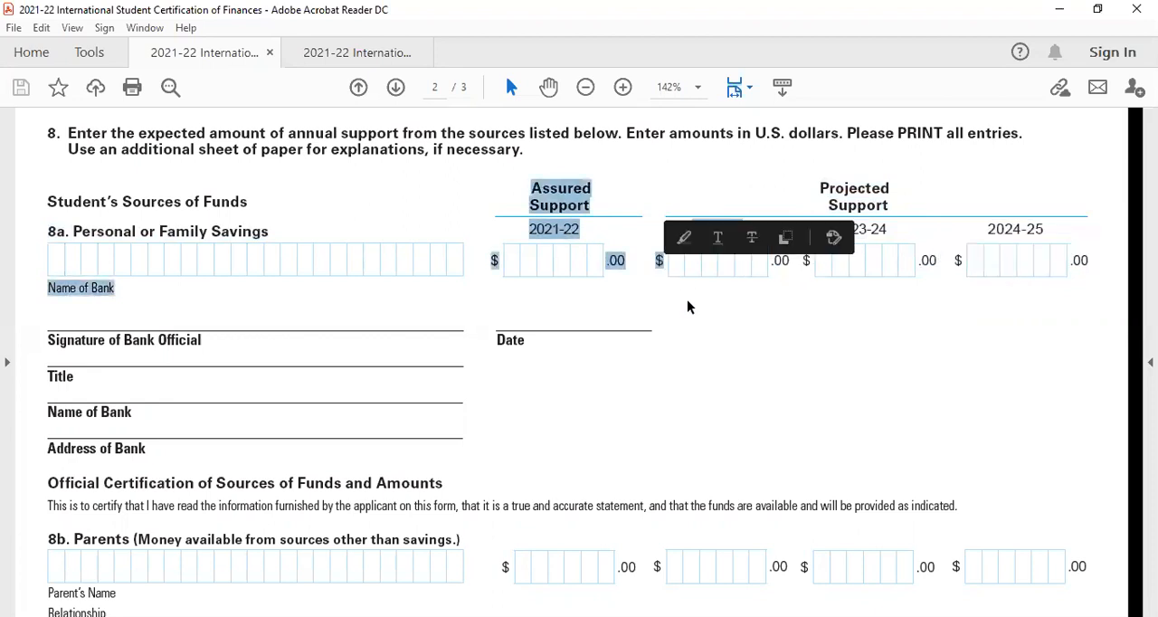
click(688, 305)
mouse_move(660, 260)
mouse_down()
mouse_move(884, 284)
mouse_move(1091, 263)
mouse_up()
click(772, 417)
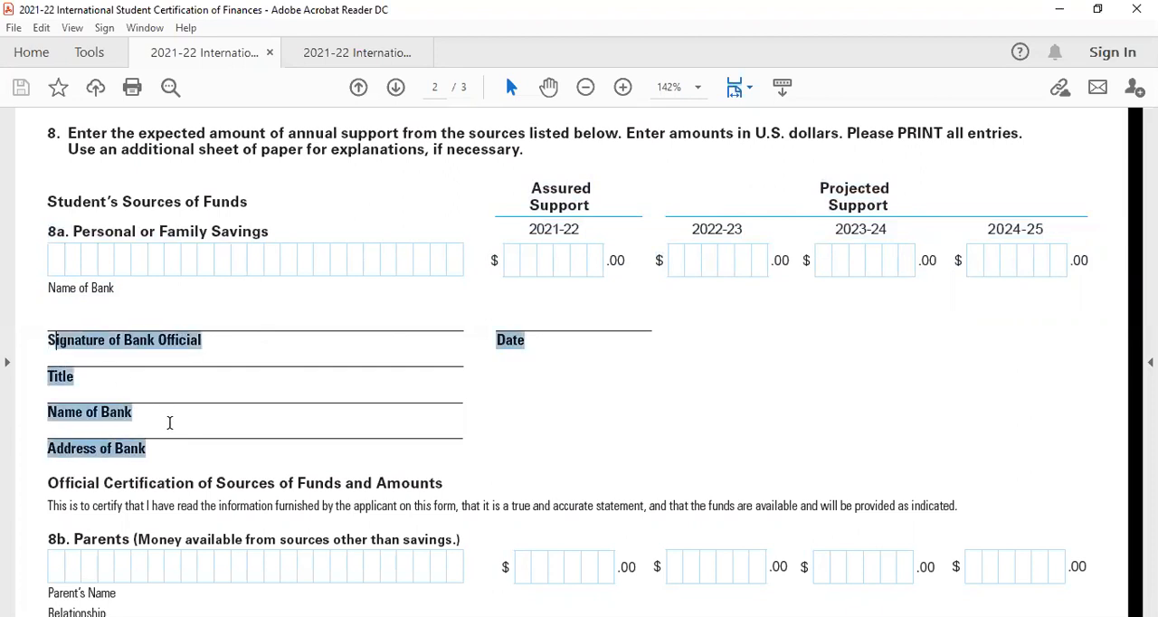
drag(54, 344, 94, 425)
click(516, 401)
scroll(516, 401, down, 1)
scroll(409, 404, down, 3)
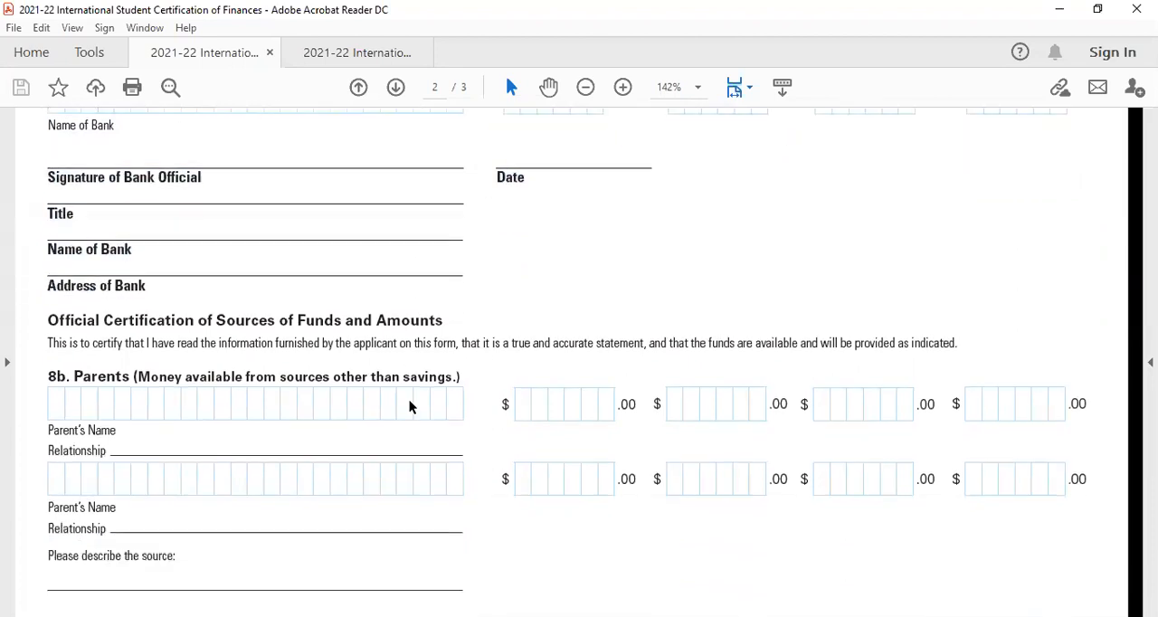
scroll(409, 404, down, 2)
scroll(238, 423, down, 3)
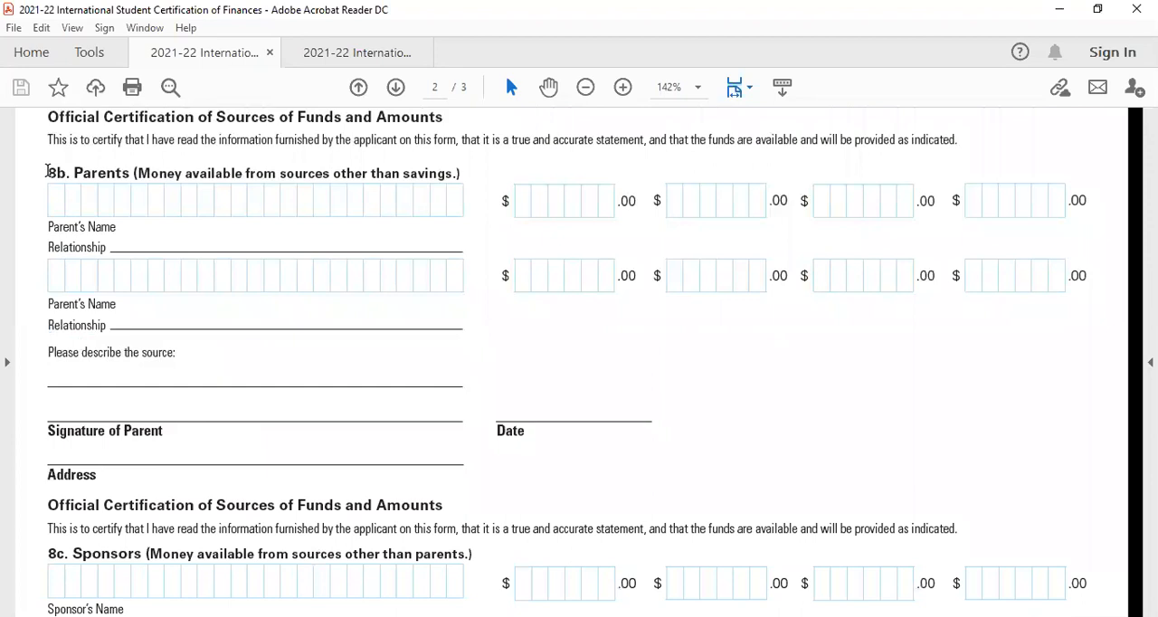
- Highlight the 8b Parents heading, the parent amount rows and the Parent's Name and Relationship labels
mouse_move(48, 173)
mouse_down()
mouse_move(448, 155)
mouse_move(496, 184)
mouse_up()
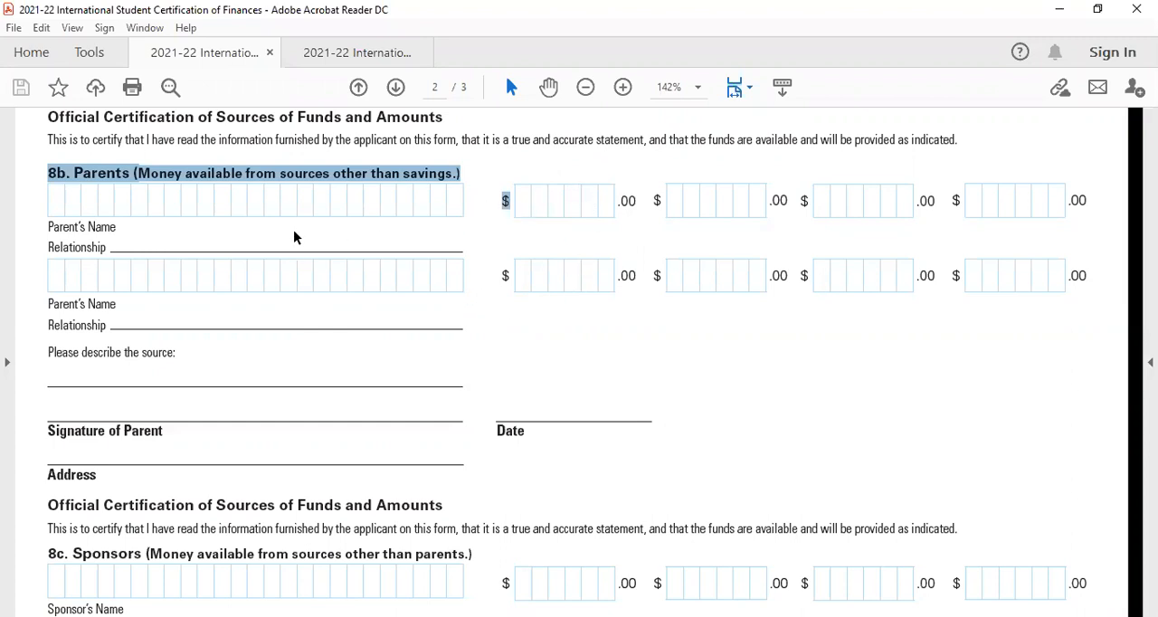
scroll(629, 240, up, 3)
scroll(628, 248, up, 3)
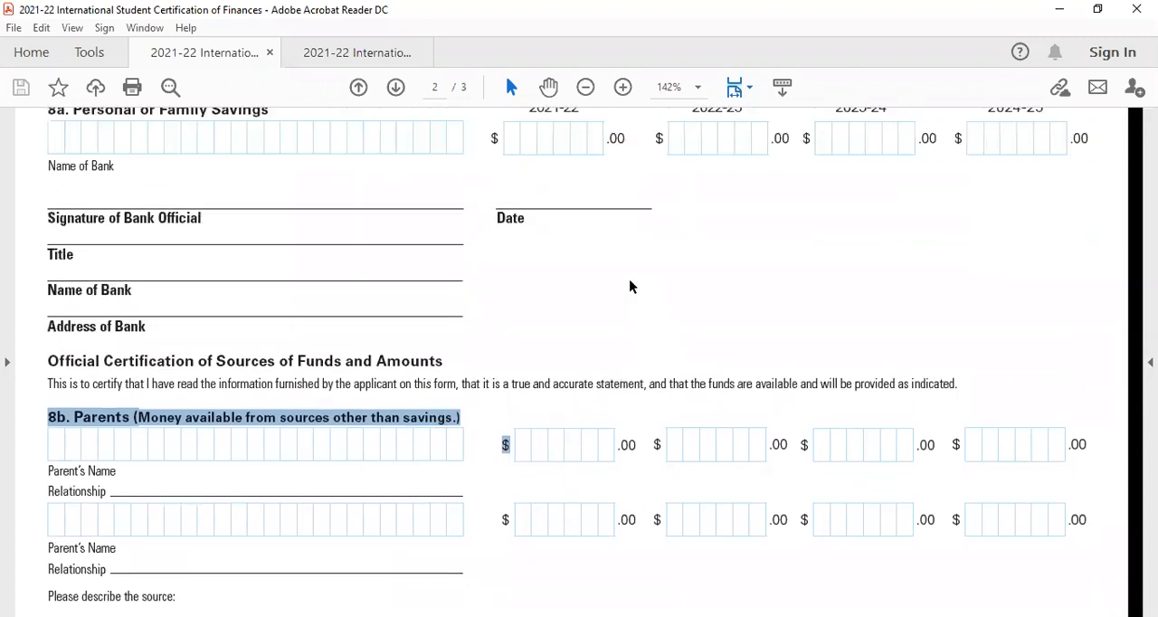
scroll(631, 287, up, 1)
drag(527, 148, 583, 150)
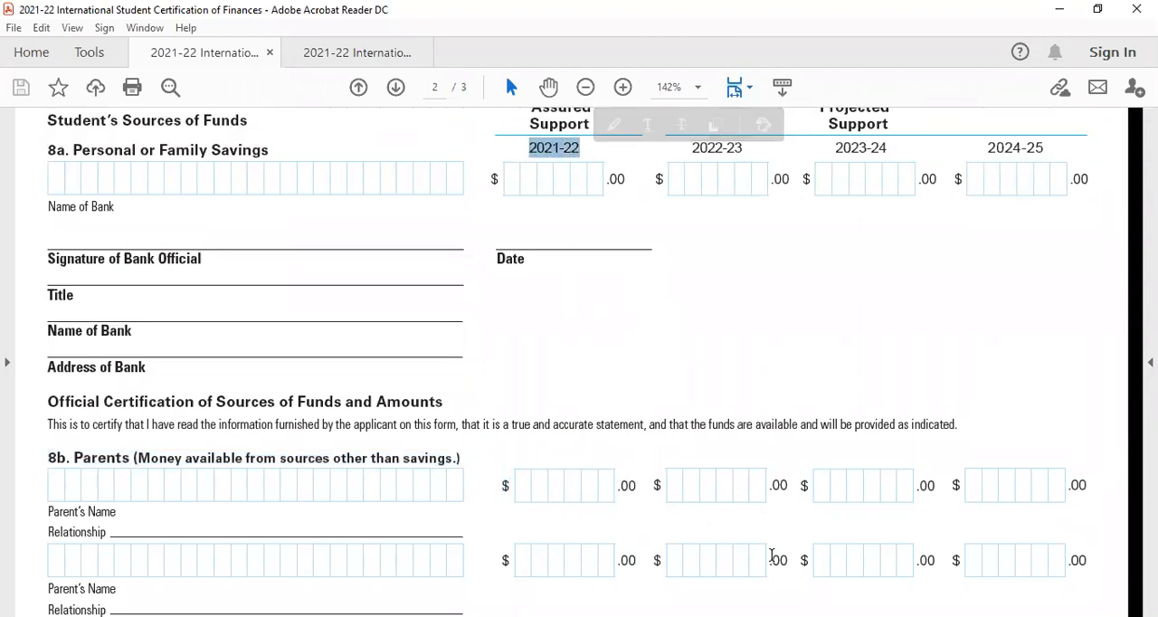
scroll(205, 457, down, 2)
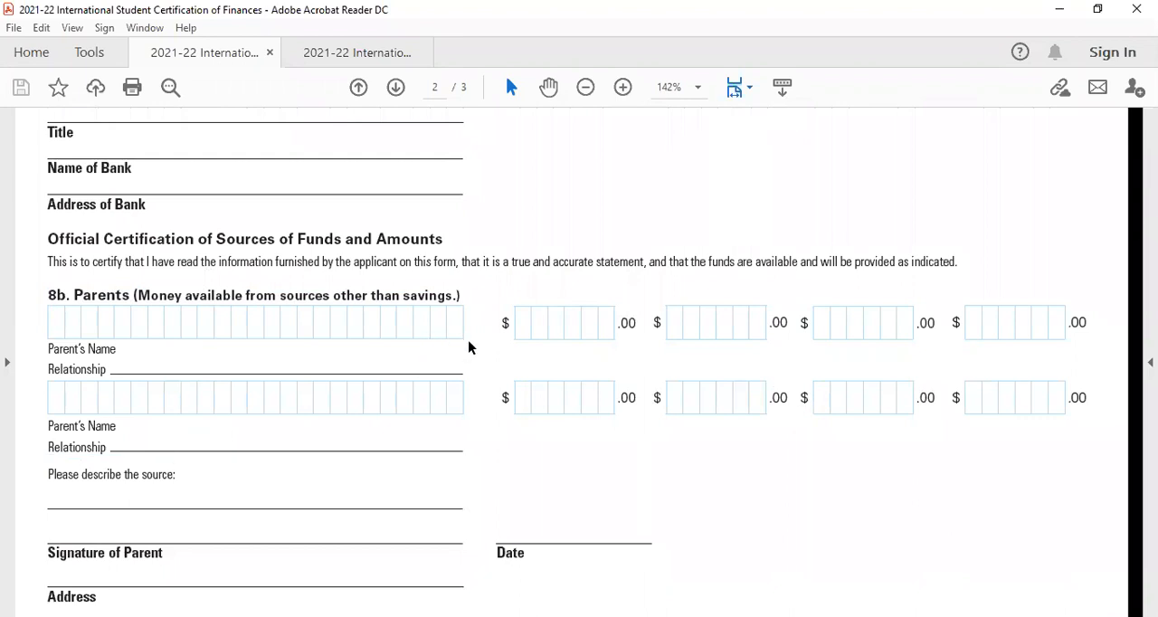
drag(507, 321, 1109, 391)
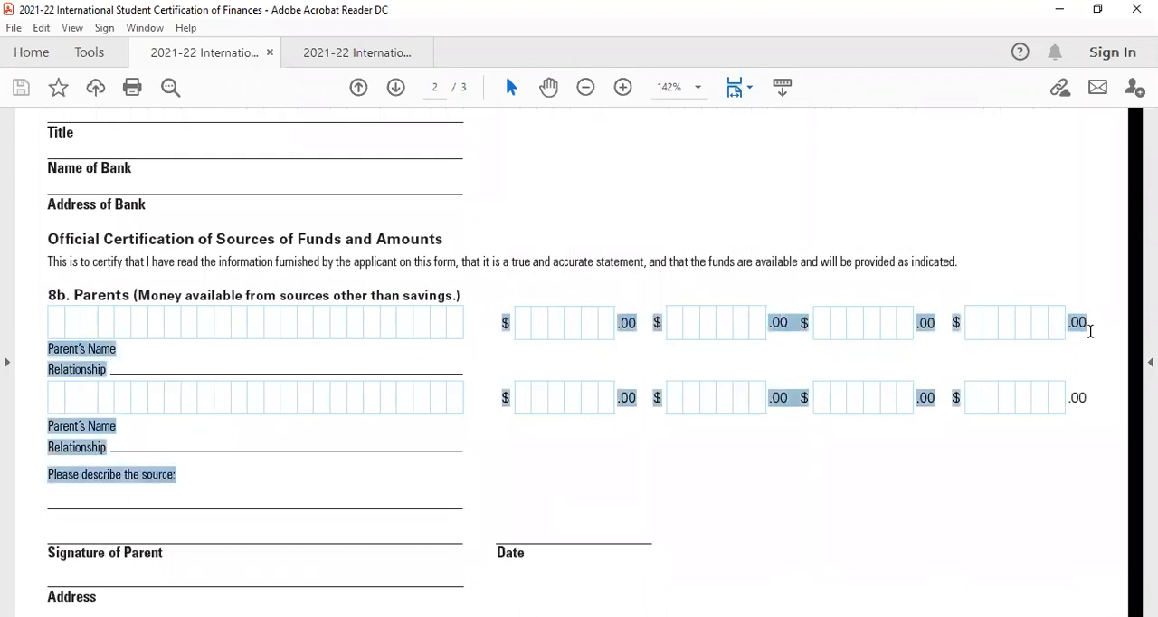
drag(41, 349, 114, 376)
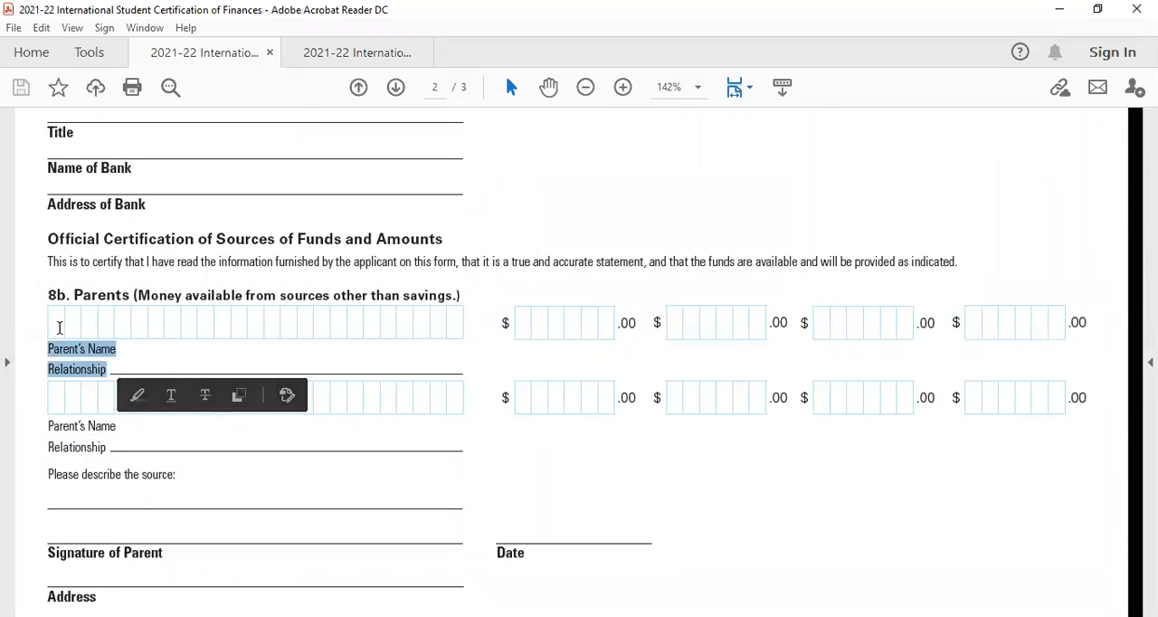
click(168, 368)
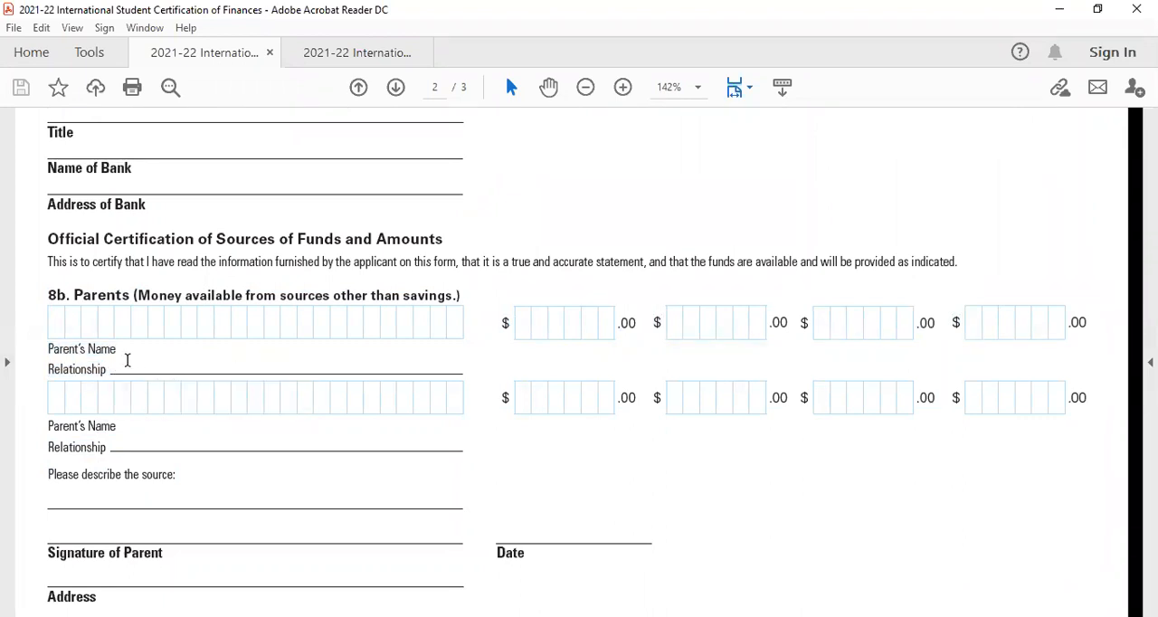
drag(166, 362, 196, 364)
click(171, 372)
- Highlight the first parent amount field, the second parent's name and source labels, then the whole 8b section
mouse_move(499, 323)
mouse_down()
mouse_move(1036, 311)
mouse_move(1086, 323)
mouse_up()
click(1089, 334)
mouse_move(42, 427)
mouse_down()
mouse_move(136, 469)
mouse_move(189, 467)
mouse_up()
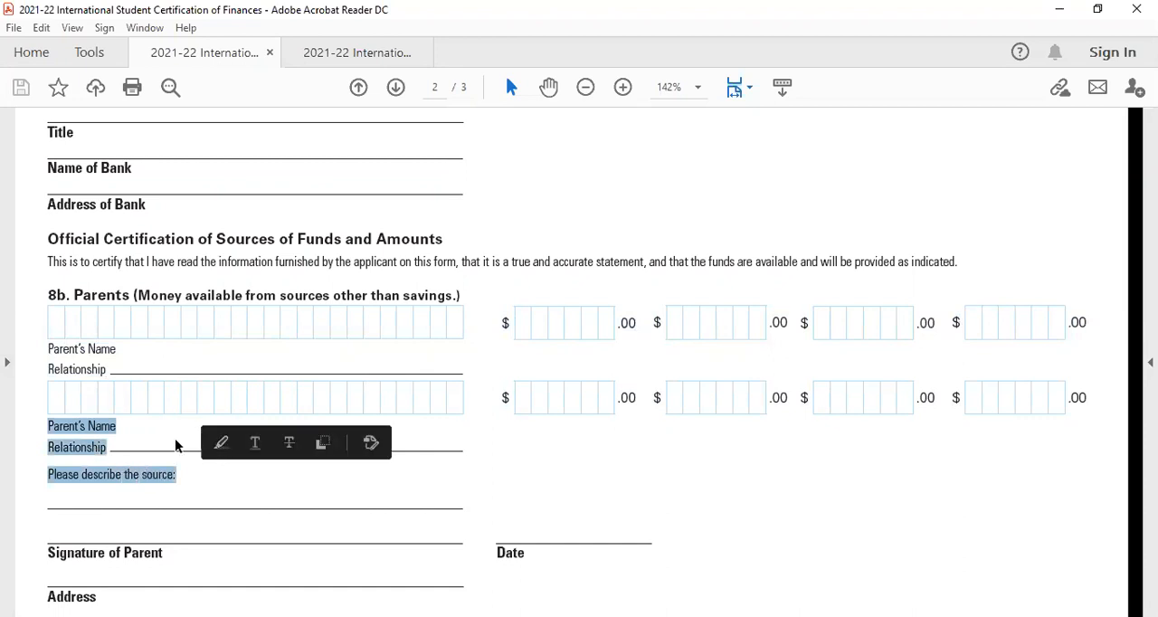
scroll(354, 503, down, 2)
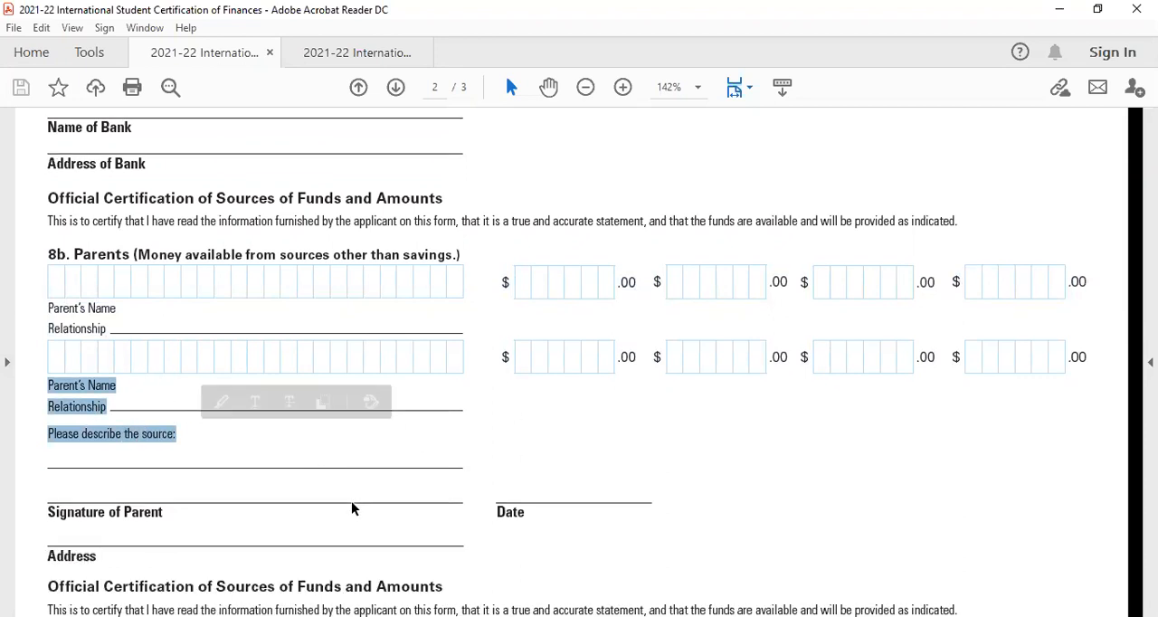
drag(48, 214, 648, 473)
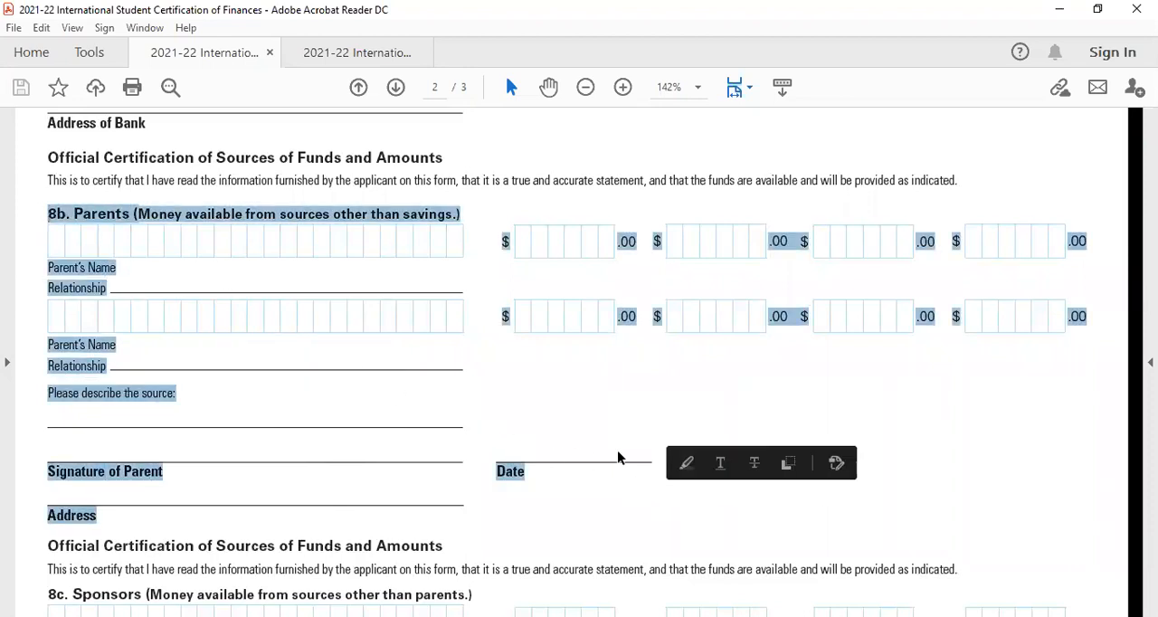
click(567, 376)
mouse_move(191, 494)
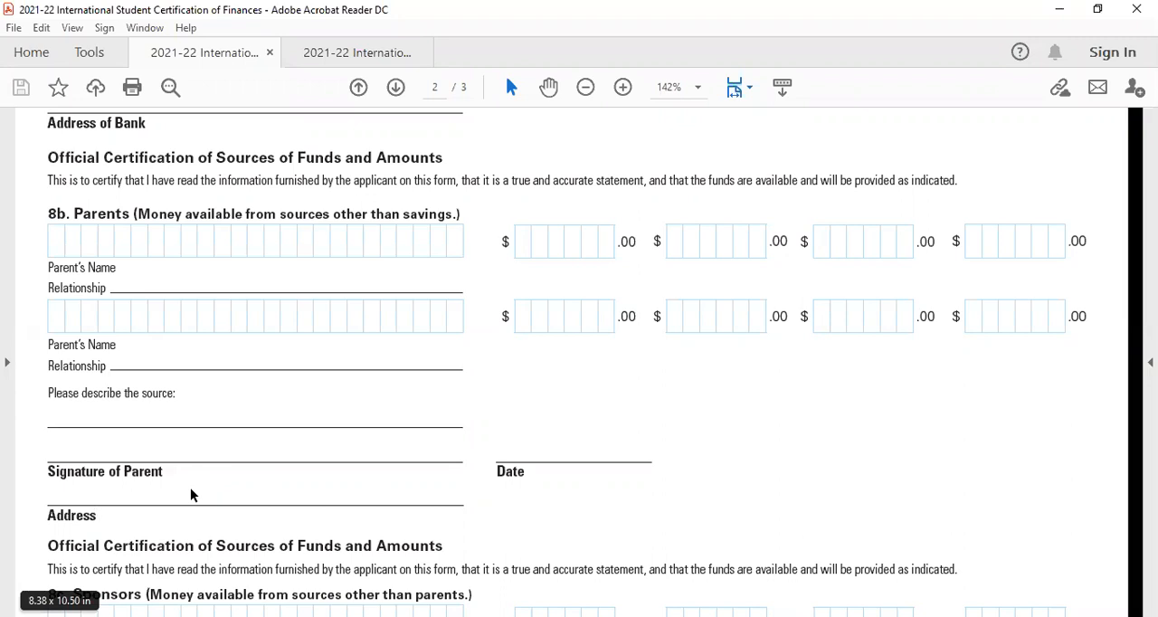
scroll(232, 416, down, 3)
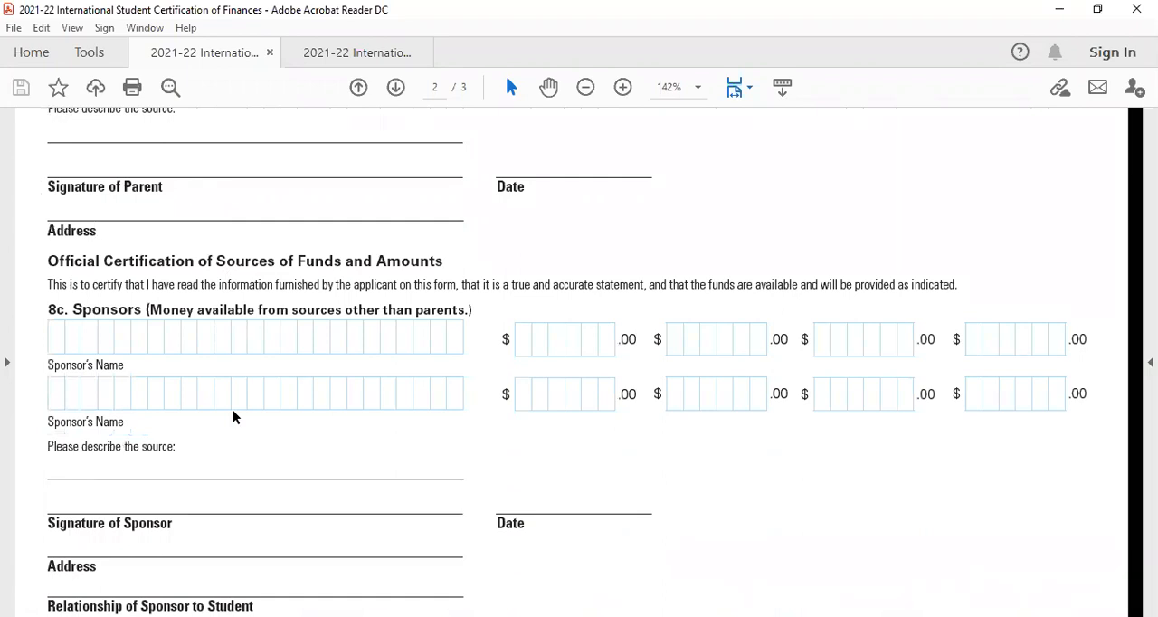
- Highlight the 8c Sponsors heading line repeatedly to point it out
drag(48, 310, 483, 310)
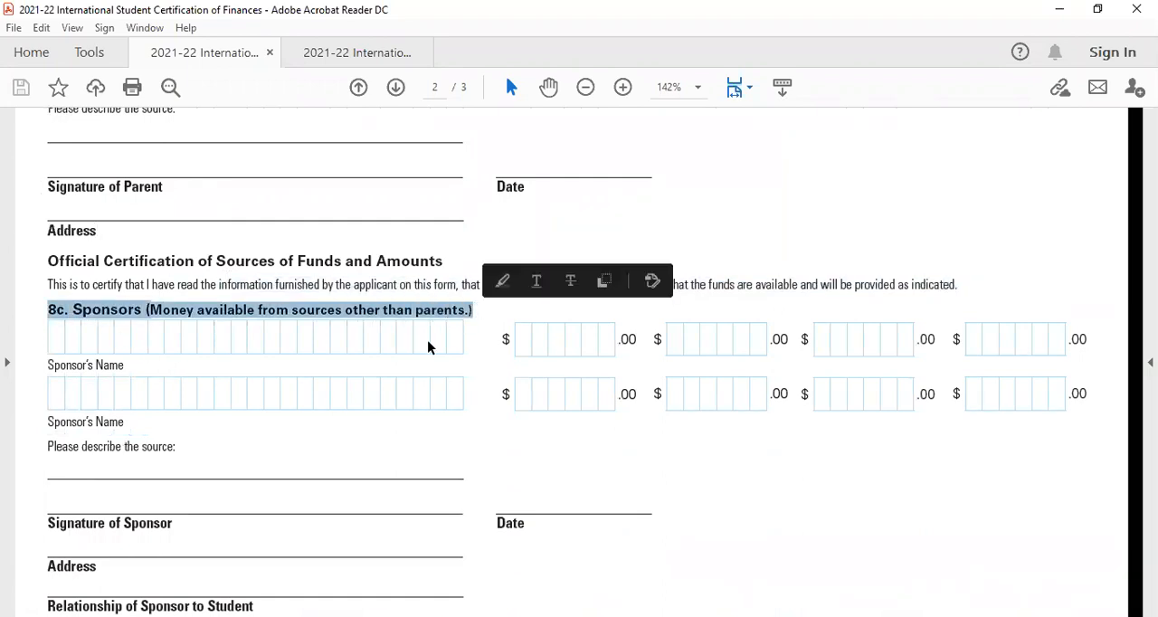
click(29, 344)
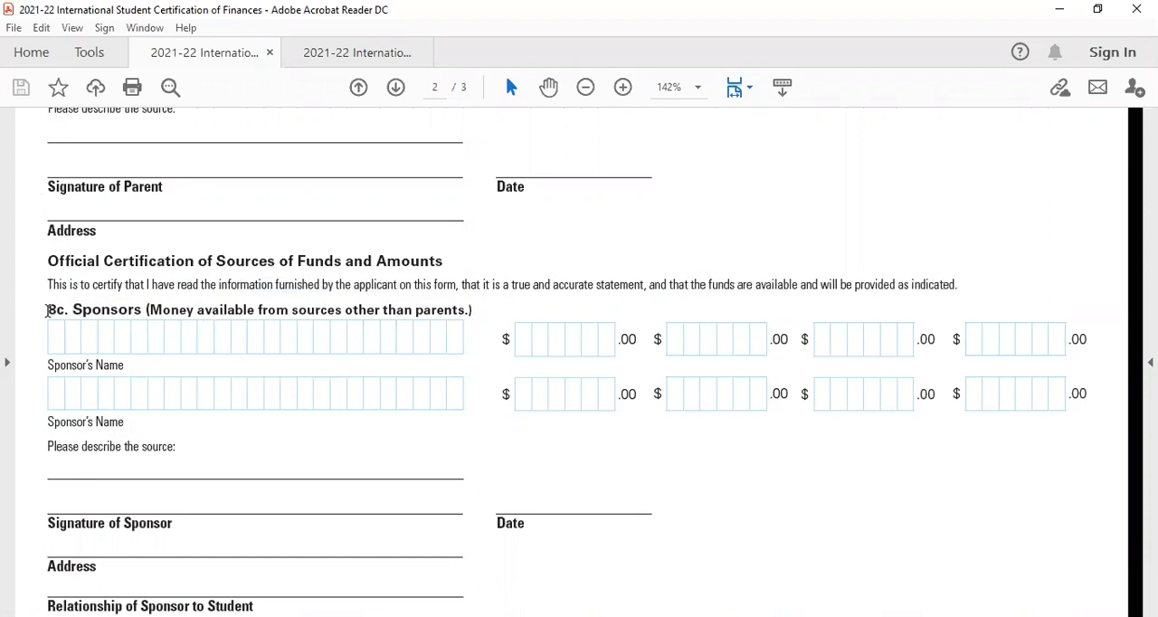
drag(47, 309, 484, 312)
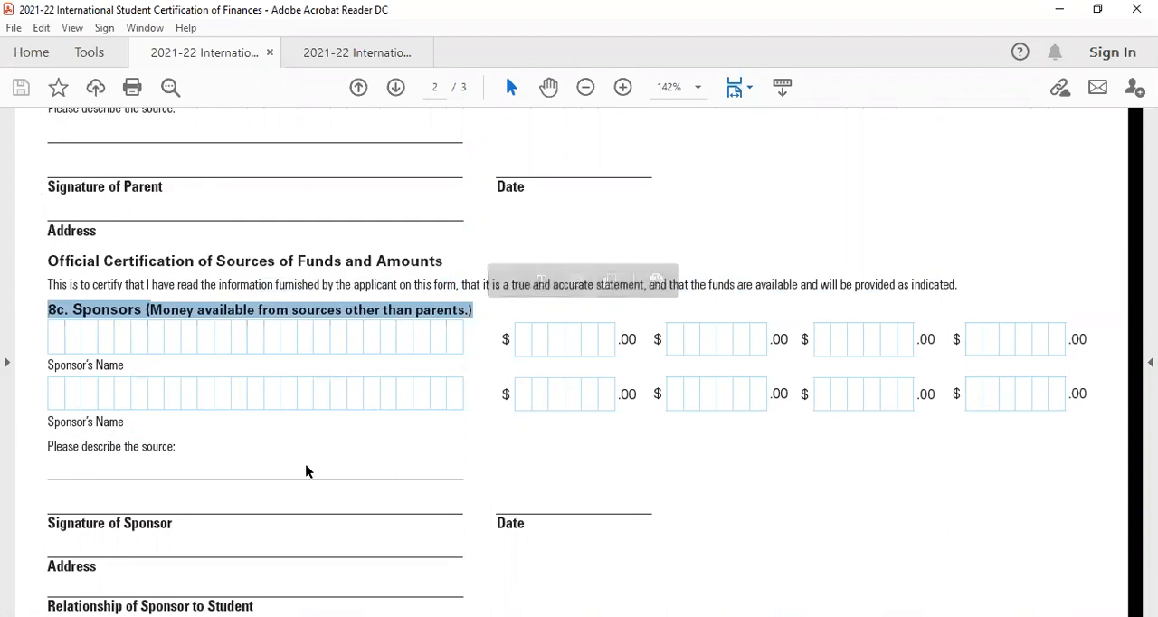
click(336, 432)
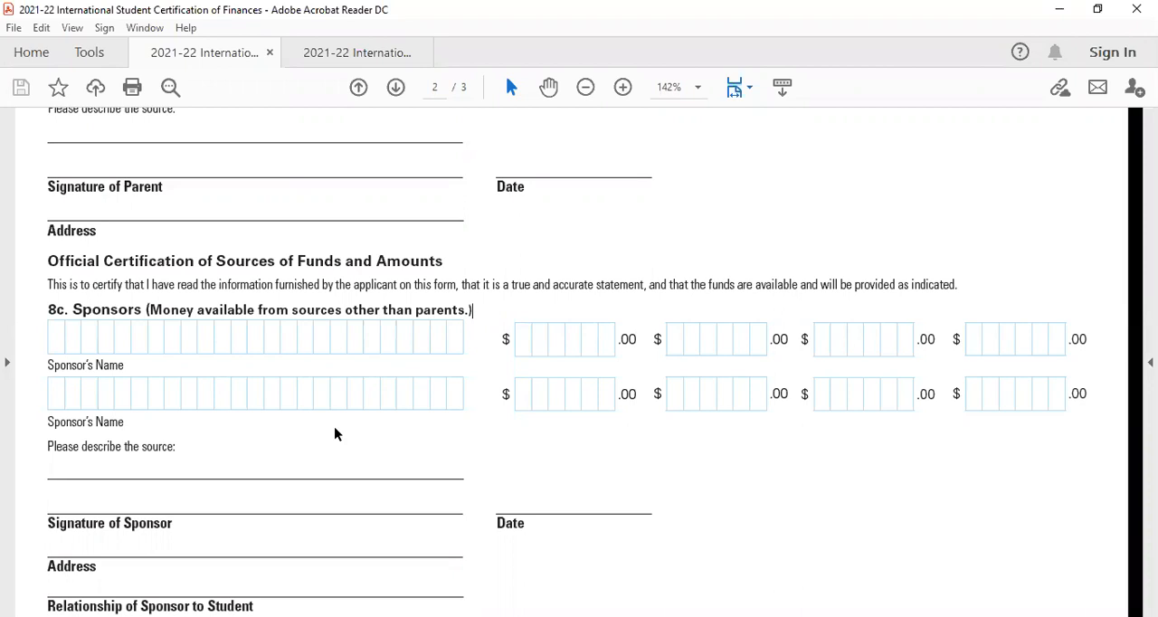
mouse_move(48, 309)
mouse_down()
mouse_move(502, 329)
mouse_move(141, 332)
mouse_up()
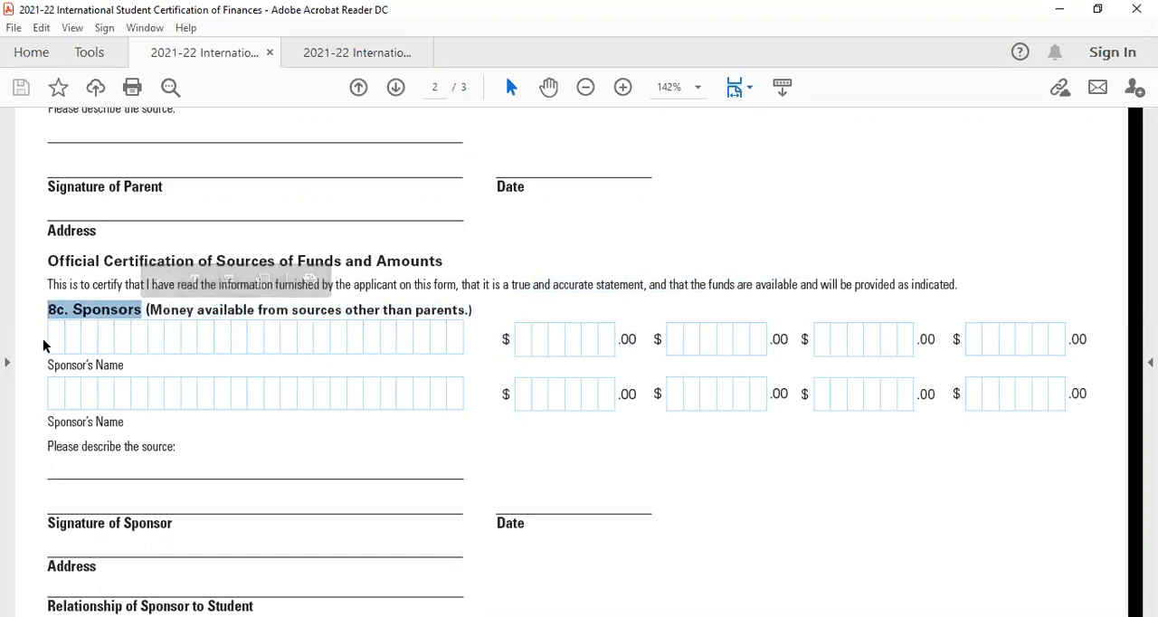
click(347, 392)
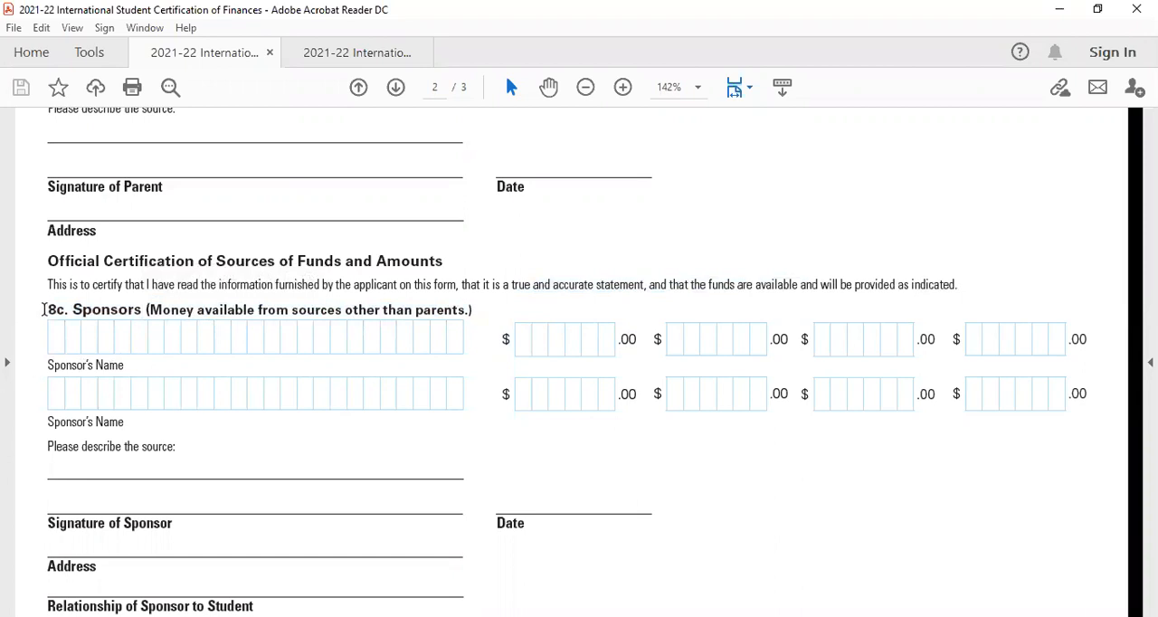
drag(47, 310, 479, 317)
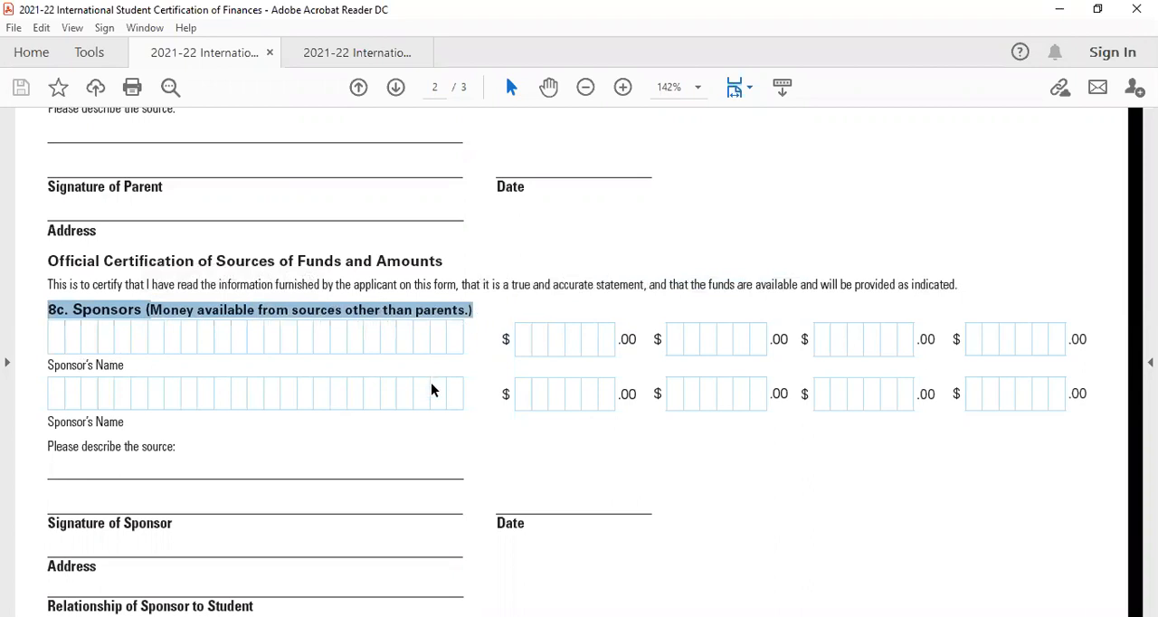
click(163, 340)
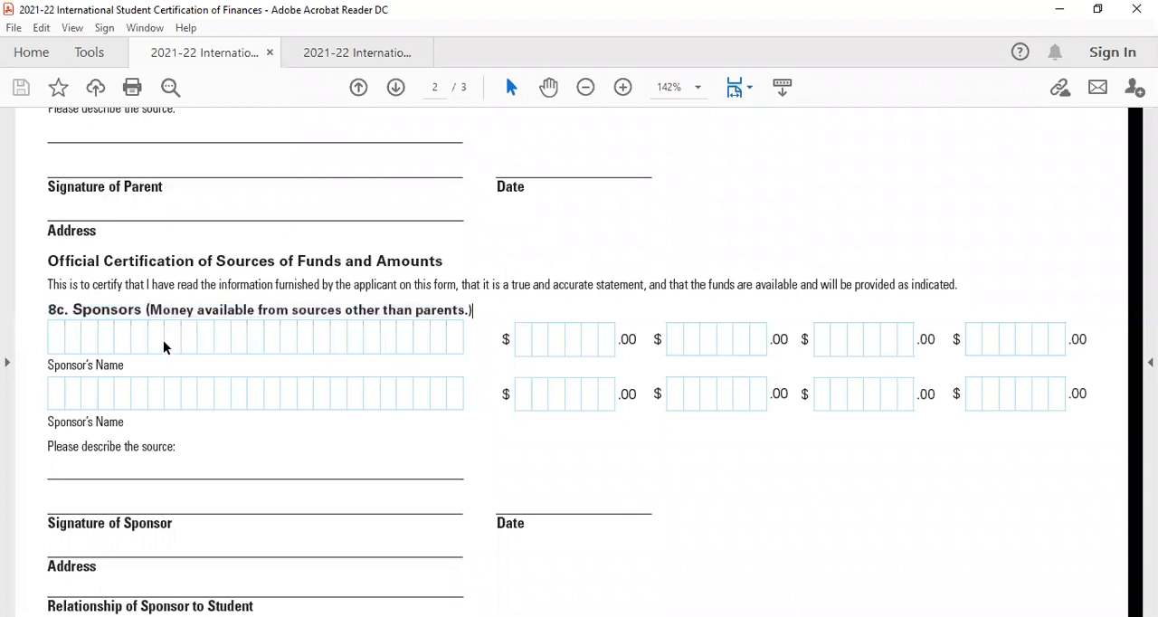
- Highlight the 8c heading with the first amount field, then Relationship of Sponsor to Student
mouse_move(54, 303)
mouse_down()
mouse_move(497, 321)
mouse_move(510, 383)
mouse_move(687, 419)
mouse_move(1096, 395)
mouse_up()
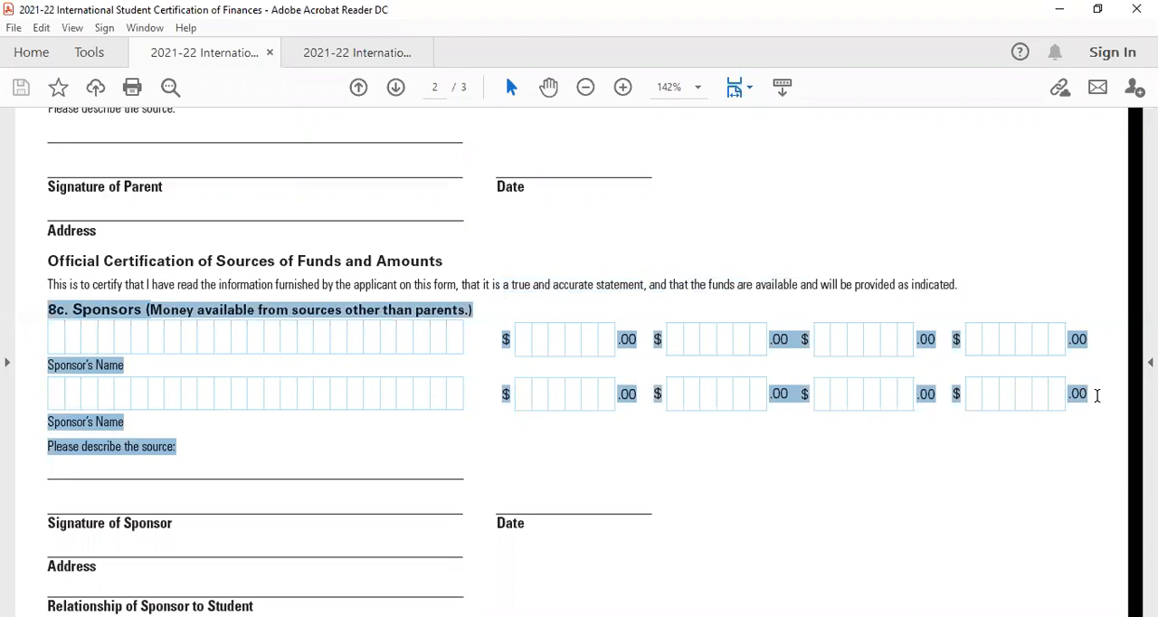
click(894, 461)
scroll(508, 454, down, 3)
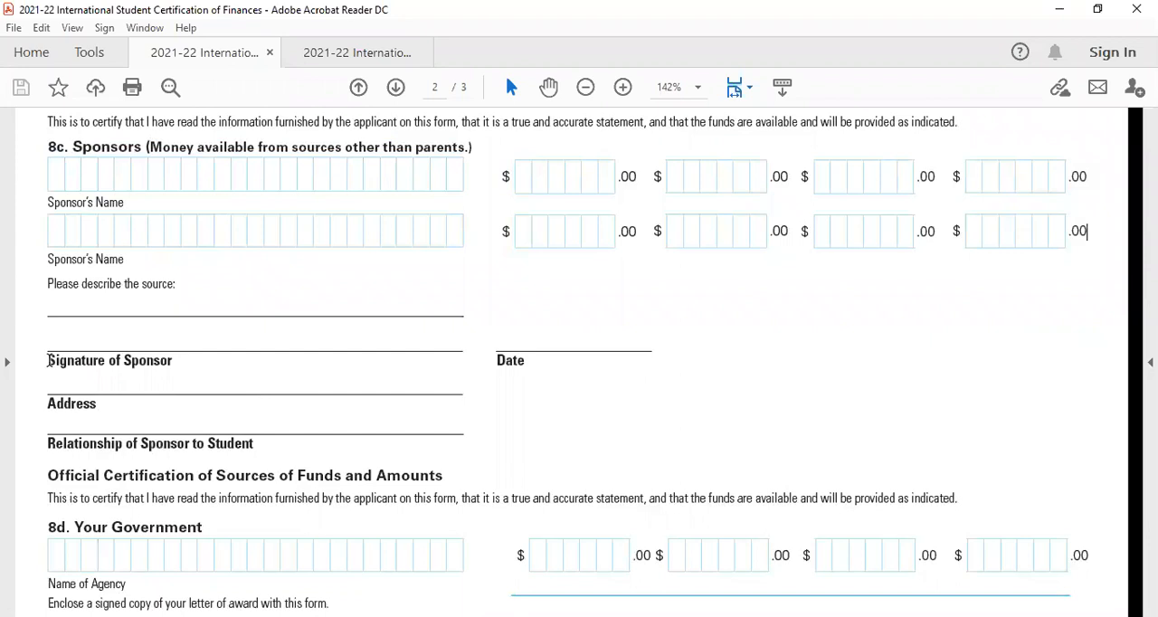
drag(49, 361, 215, 354)
scroll(200, 389, down, 1)
drag(48, 323, 163, 320)
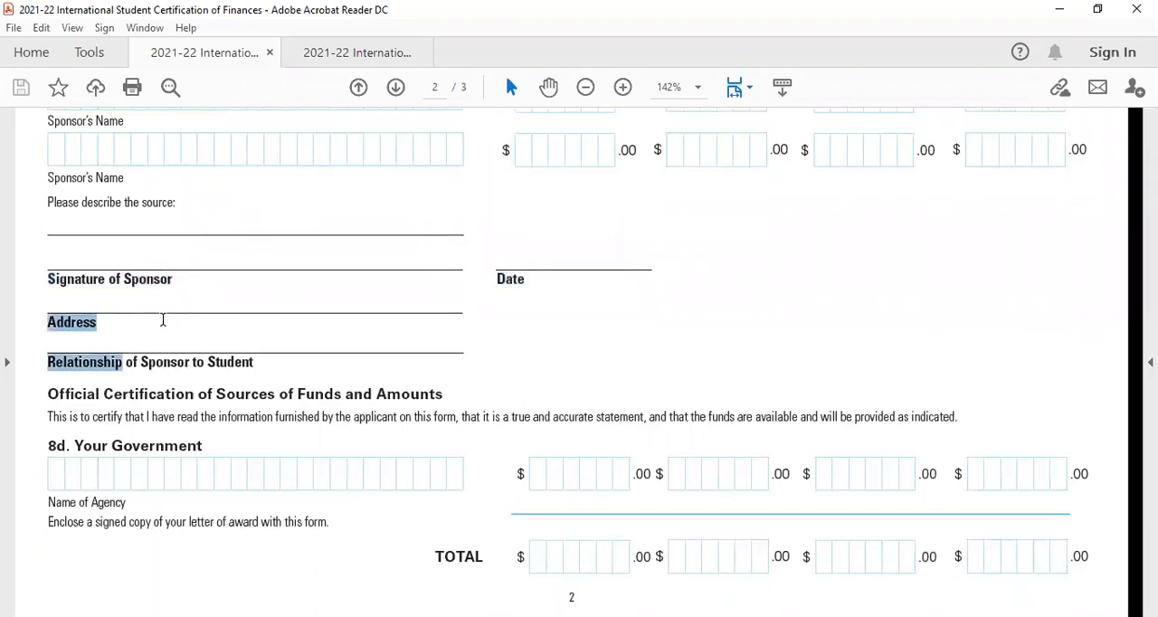
click(144, 373)
mouse_move(49, 362)
mouse_down()
mouse_move(253, 355)
mouse_move(294, 370)
mouse_up()
click(274, 372)
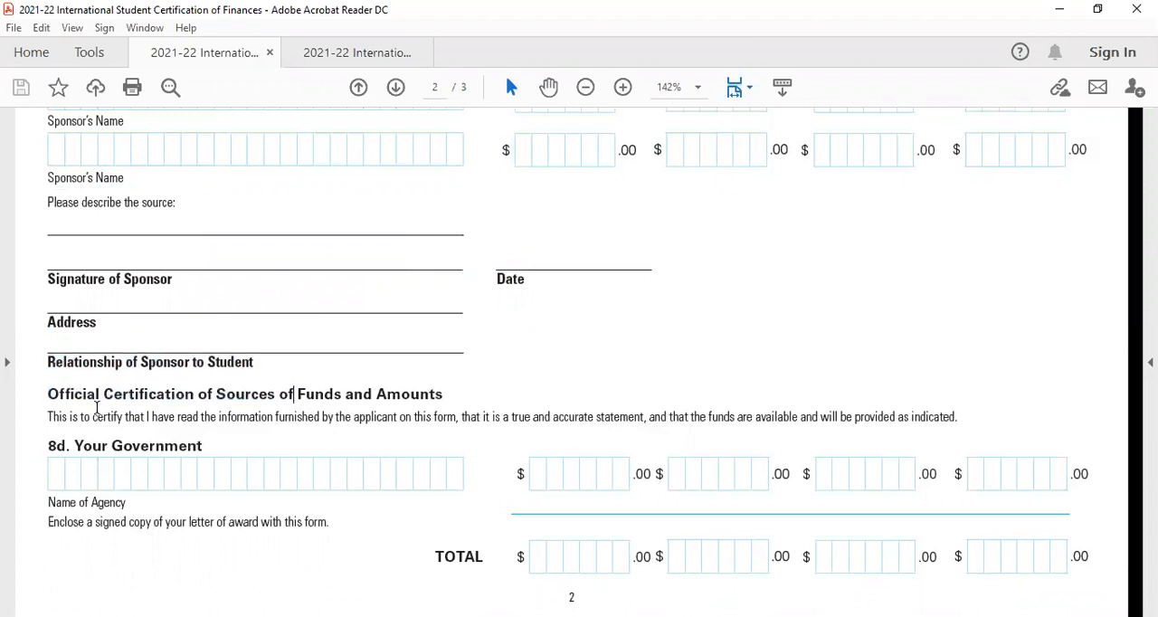
scroll(97, 409, down, 1)
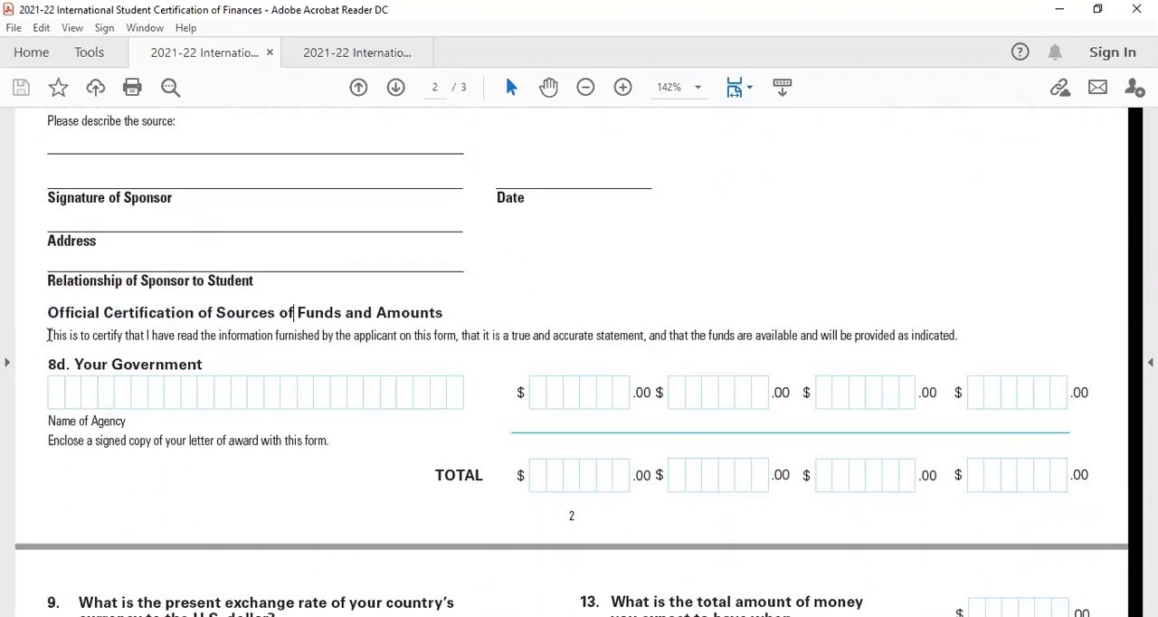
mouse_move(49, 336)
mouse_down()
mouse_move(421, 444)
mouse_move(1079, 465)
mouse_up()
click(262, 493)
drag(48, 364, 512, 526)
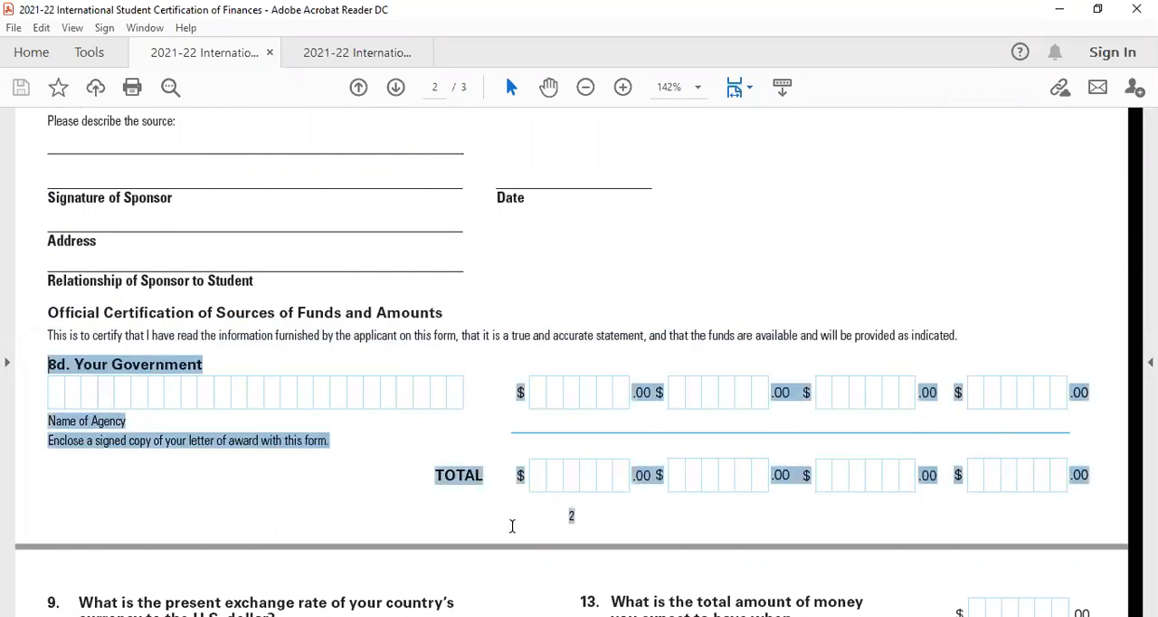
drag(948, 499, 1105, 485)
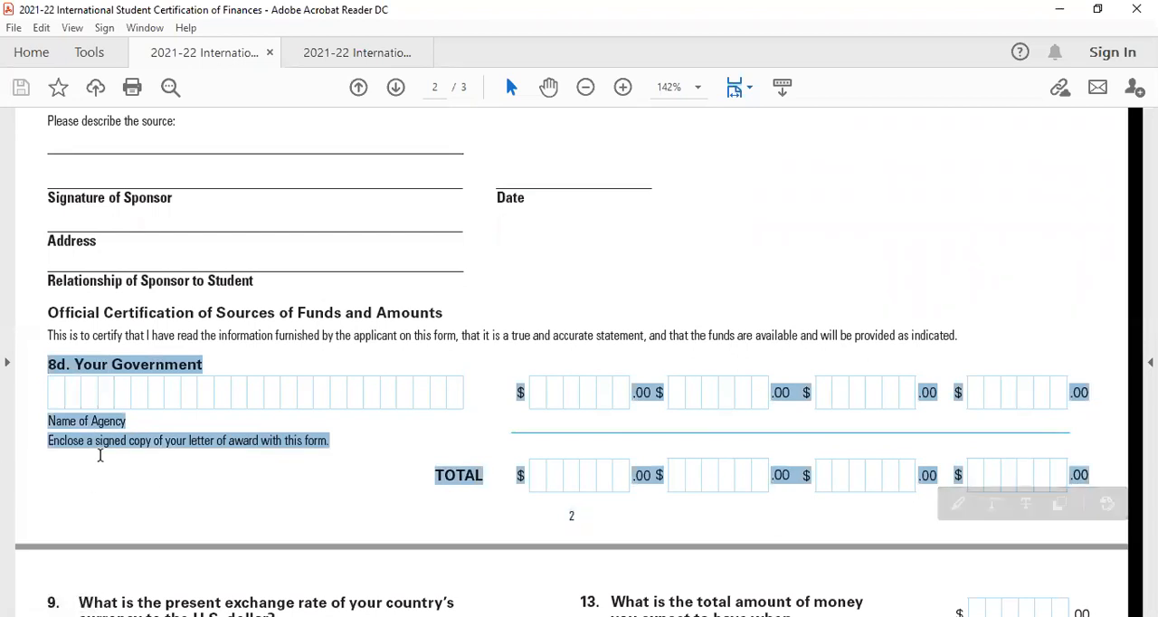
scroll(100, 455, down, 5)
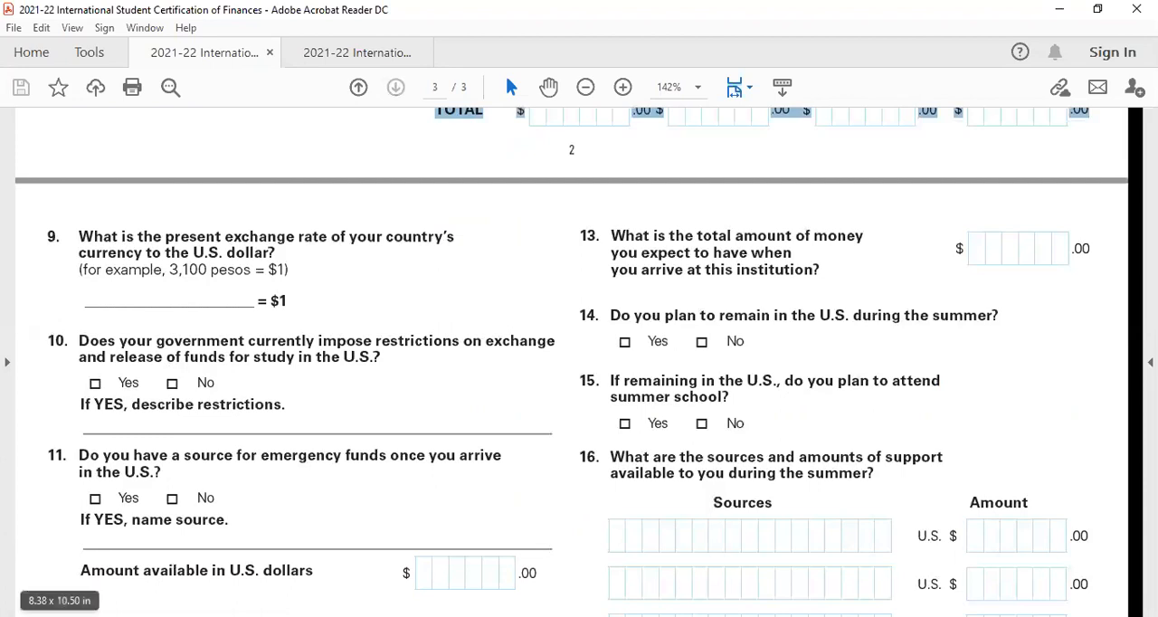
- Highlight question 9's exchange rate answer line
drag(110, 294, 324, 299)
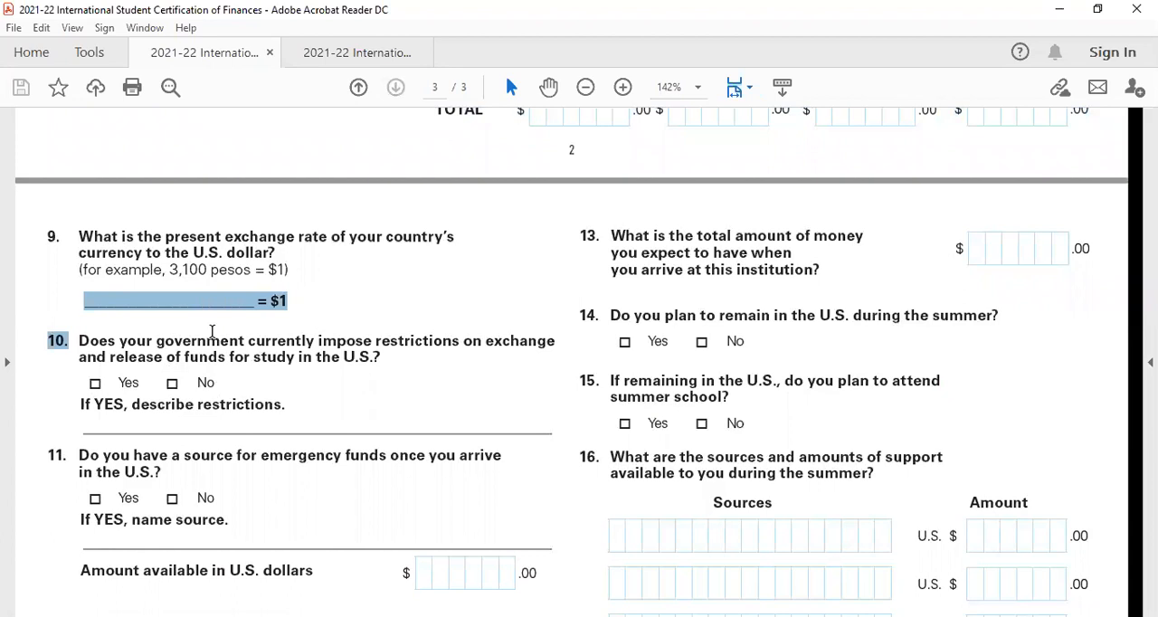
click(177, 303)
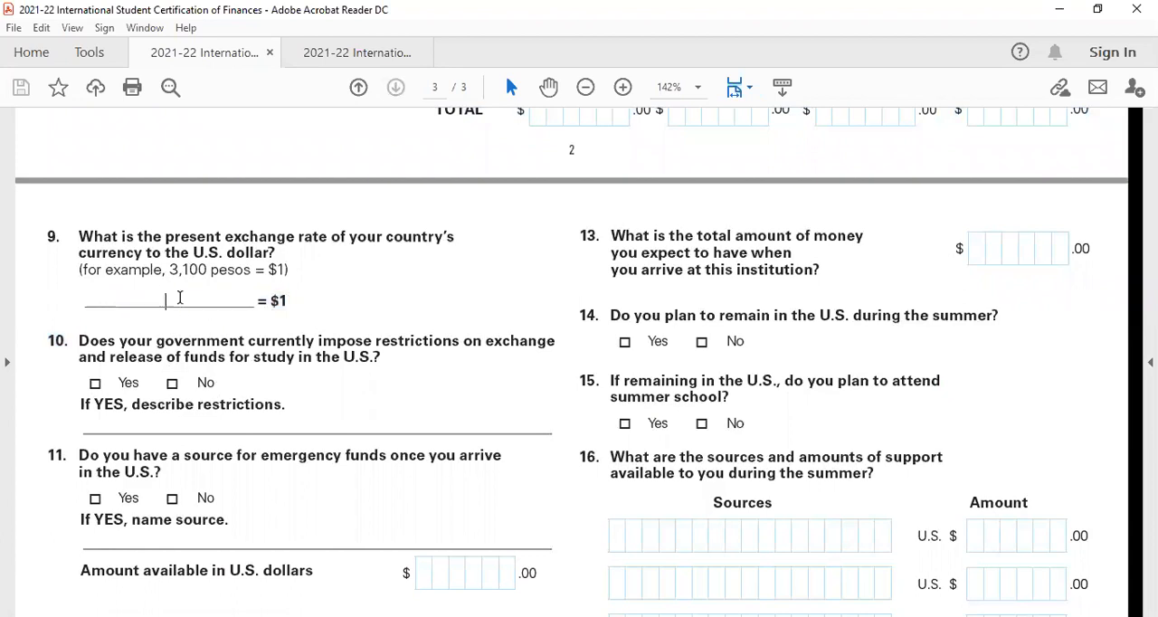
drag(180, 298, 217, 302)
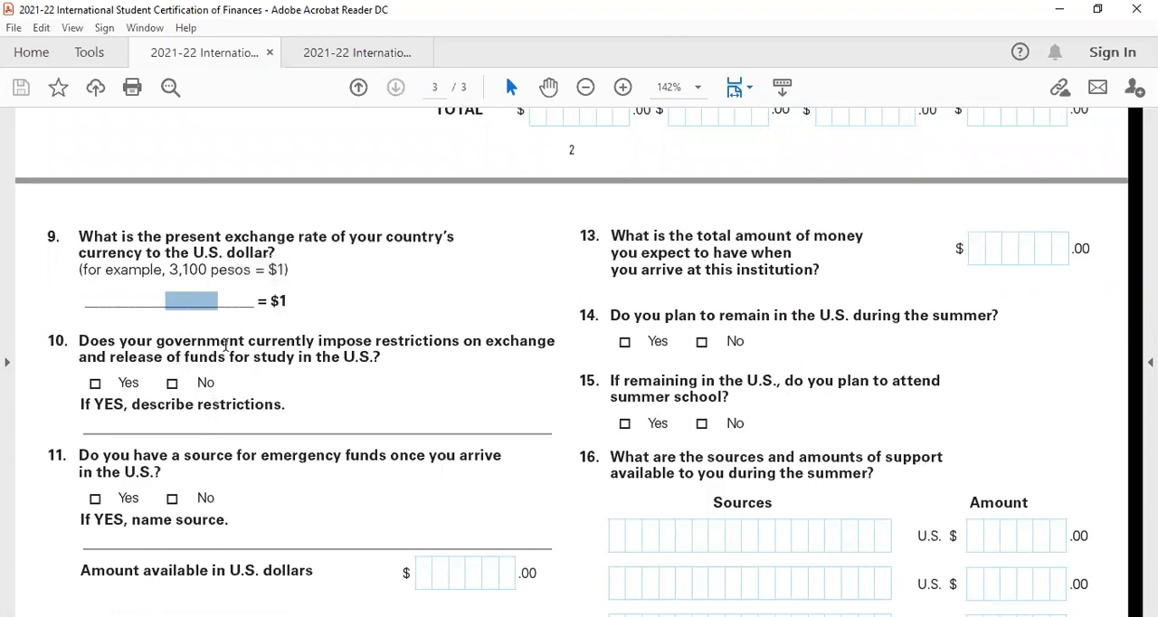
click(195, 302)
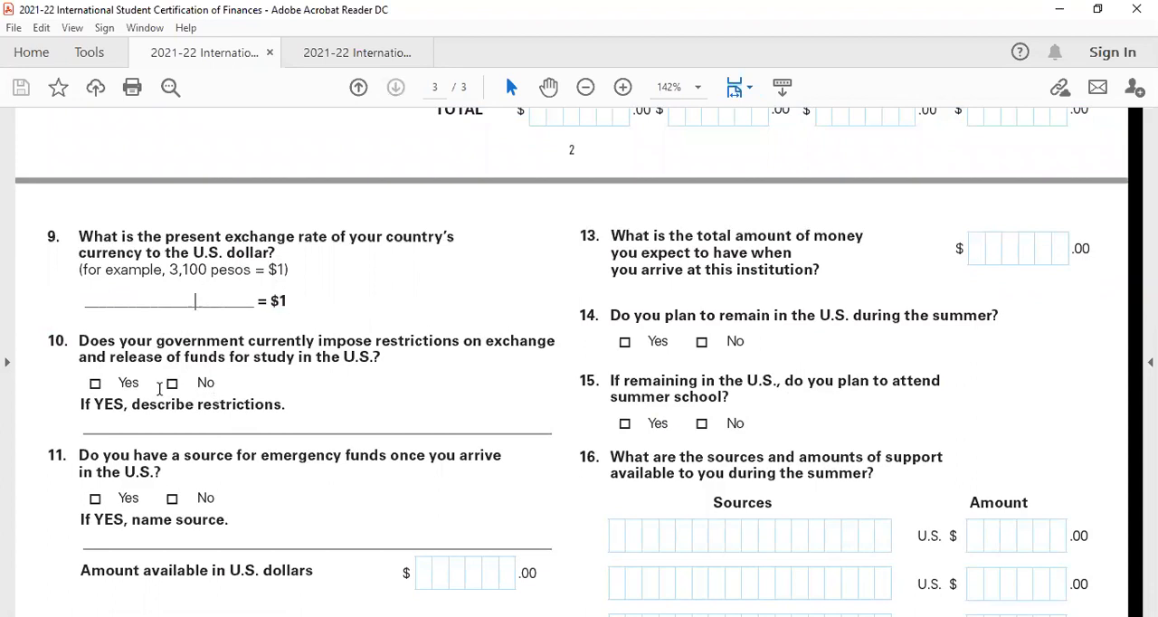
- Highlight question 10's text, its Yes and No choices and the Yes checkbox
drag(47, 340, 279, 409)
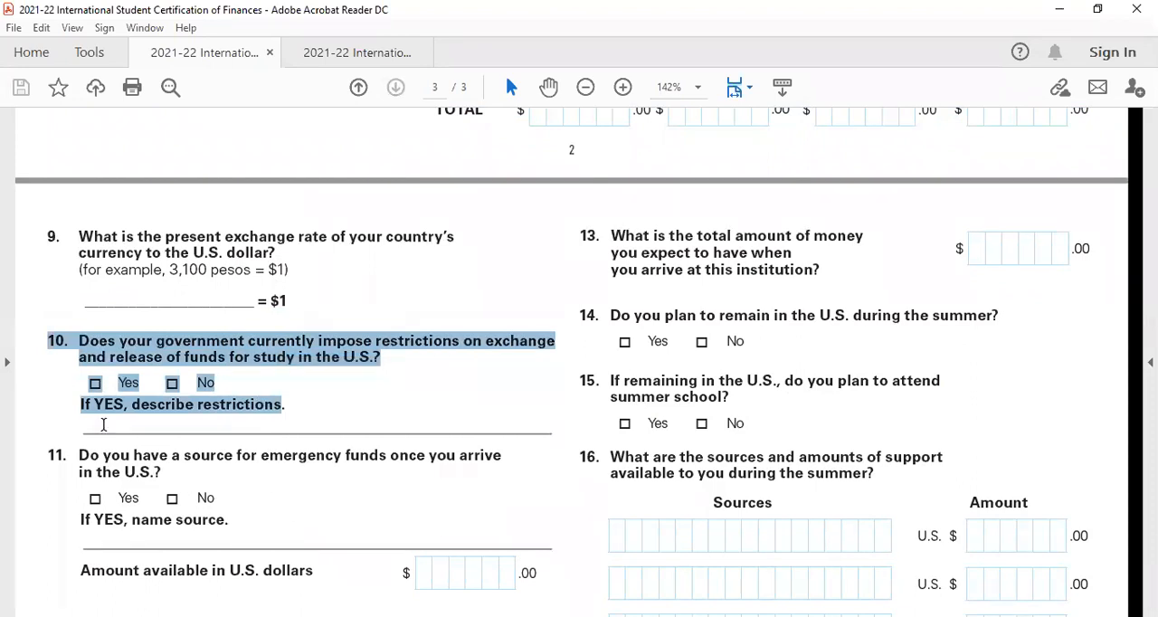
click(96, 413)
drag(104, 405, 127, 407)
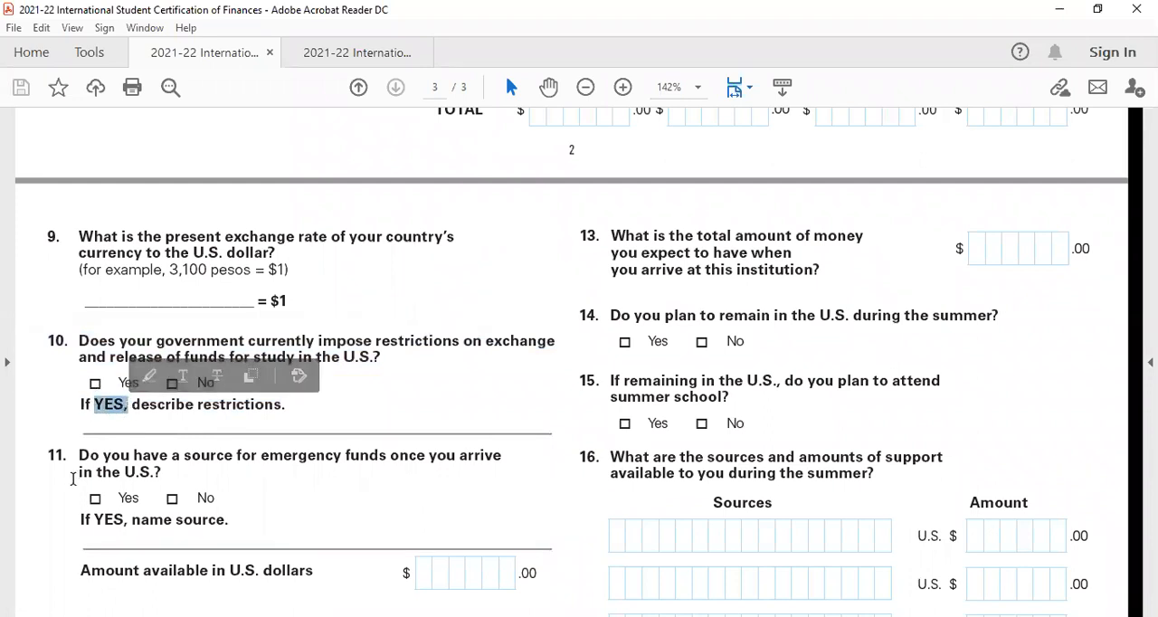
click(91, 420)
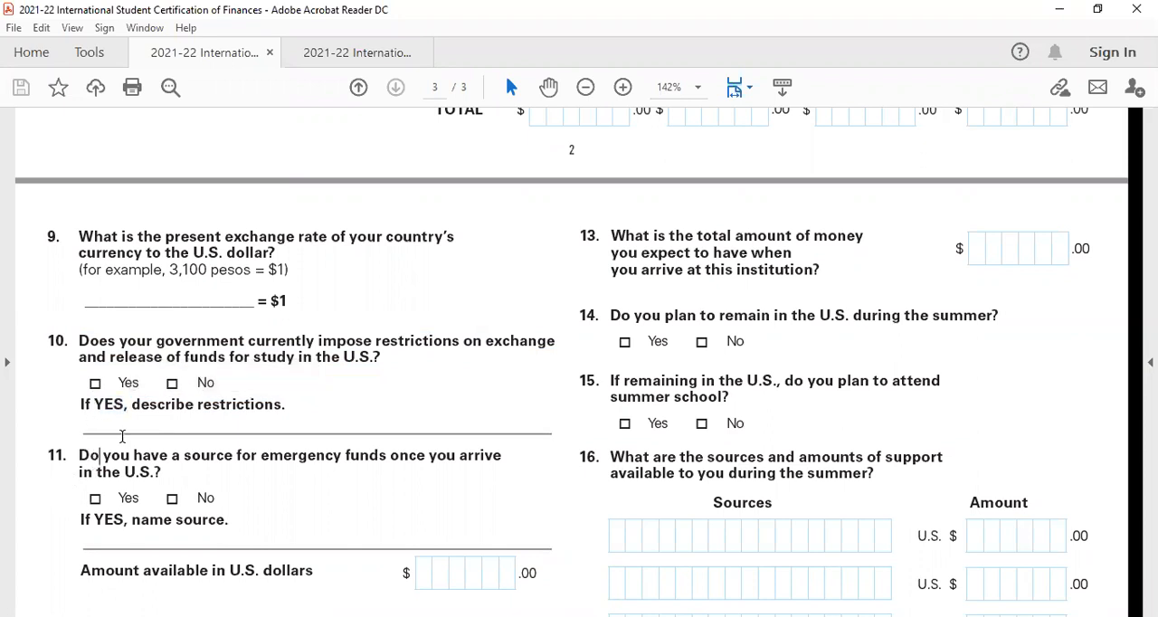
drag(100, 456, 180, 456)
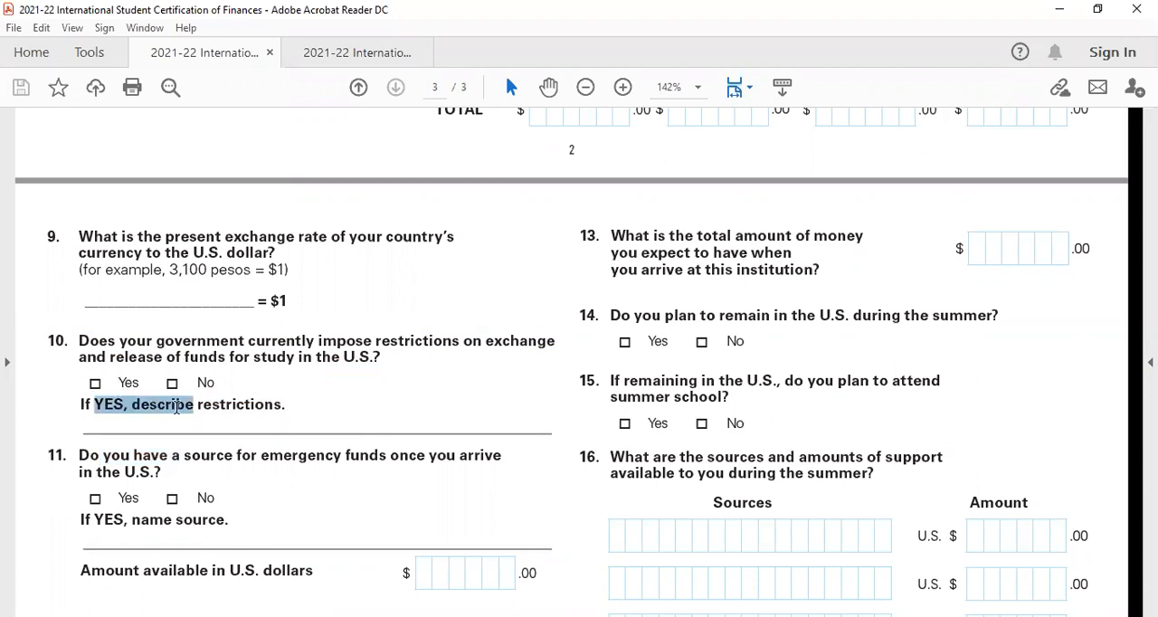
mouse_move(94, 404)
mouse_down()
mouse_move(287, 404)
mouse_move(87, 381)
mouse_move(21, 336)
mouse_move(569, 414)
mouse_move(273, 369)
mouse_up()
click(272, 370)
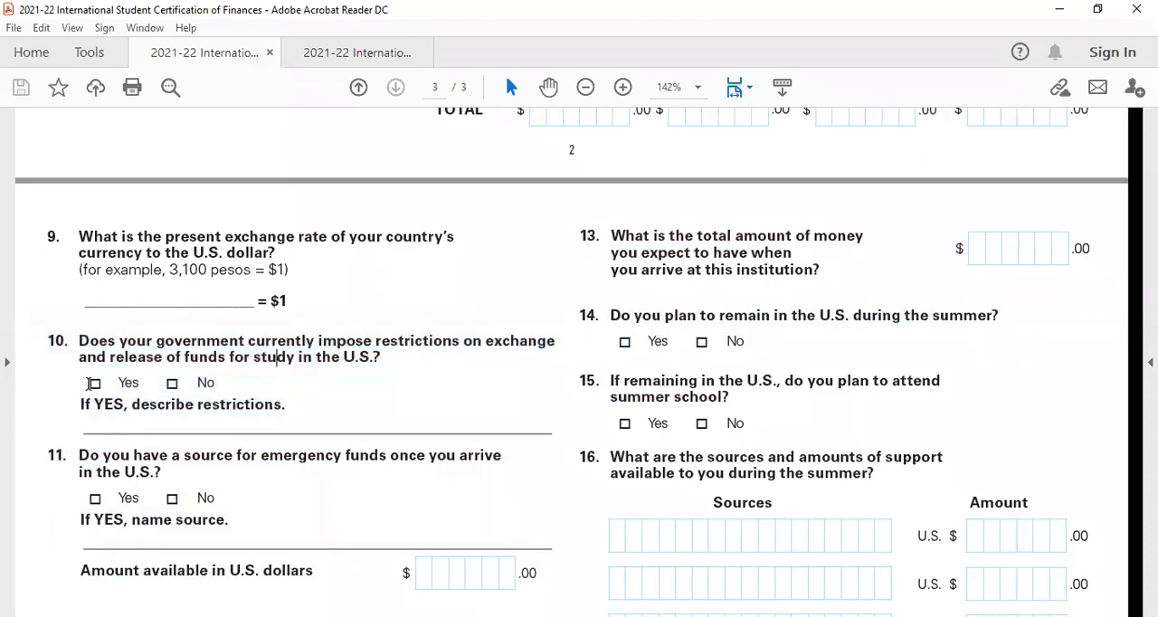
drag(81, 382, 133, 389)
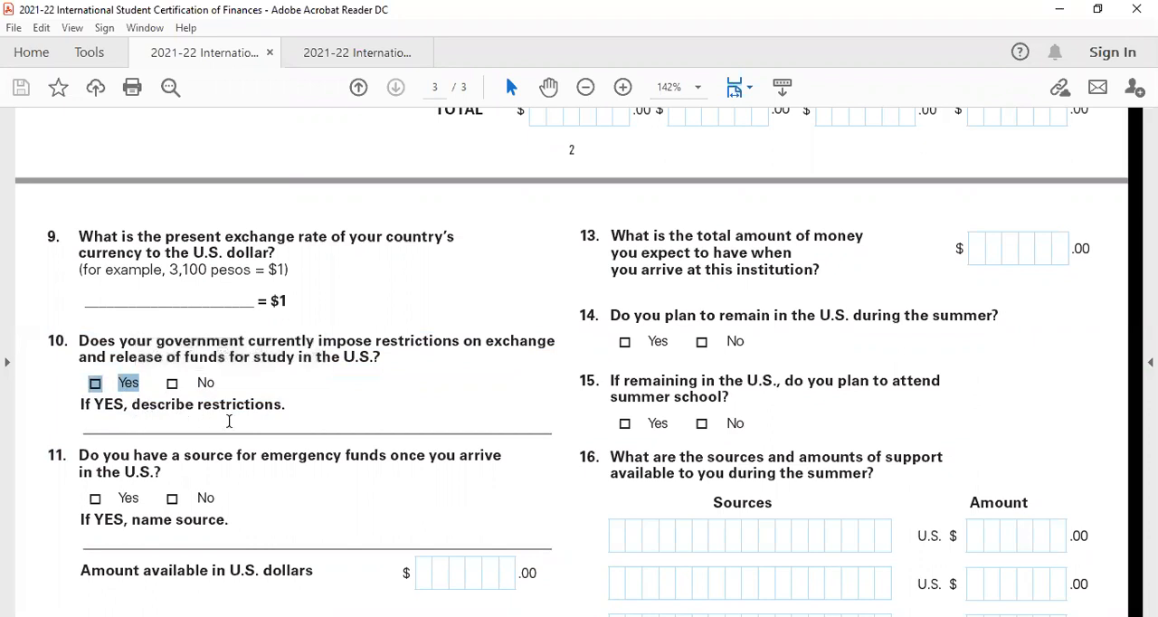
scroll(231, 425, down, 2)
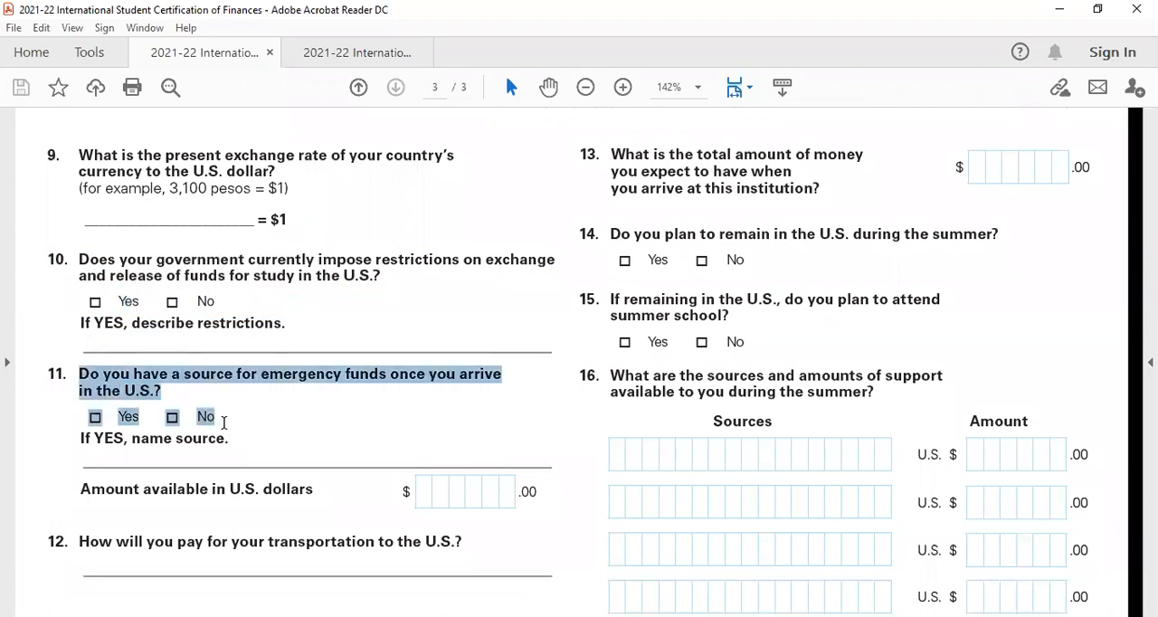
- Highlight question 11 through the 'If YES, name source.' line
drag(75, 370, 190, 455)
scroll(79, 457, down, 2)
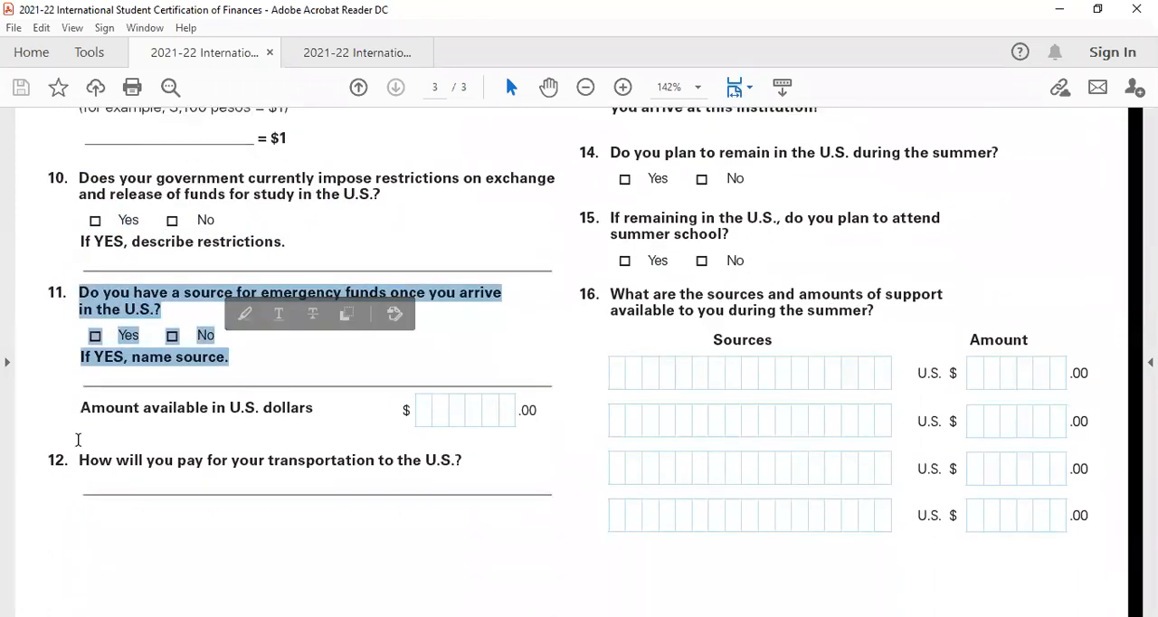
click(112, 369)
drag(74, 355, 226, 377)
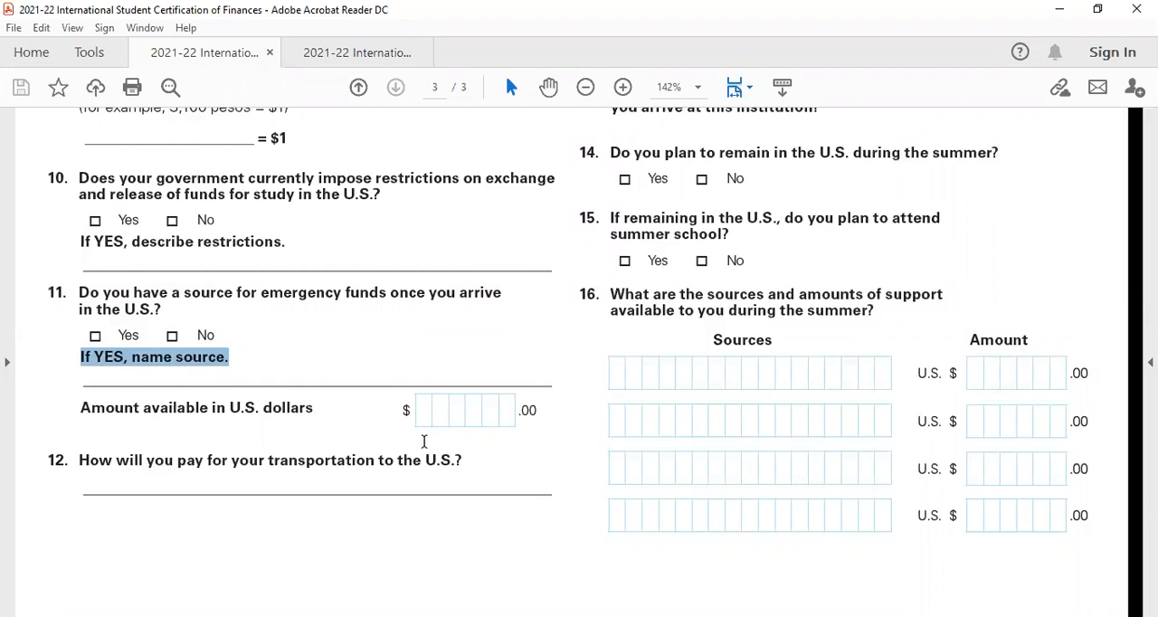
- Highlight the Amount available in U.S. dollars row, then question 12 on paying for transportation
click(528, 411)
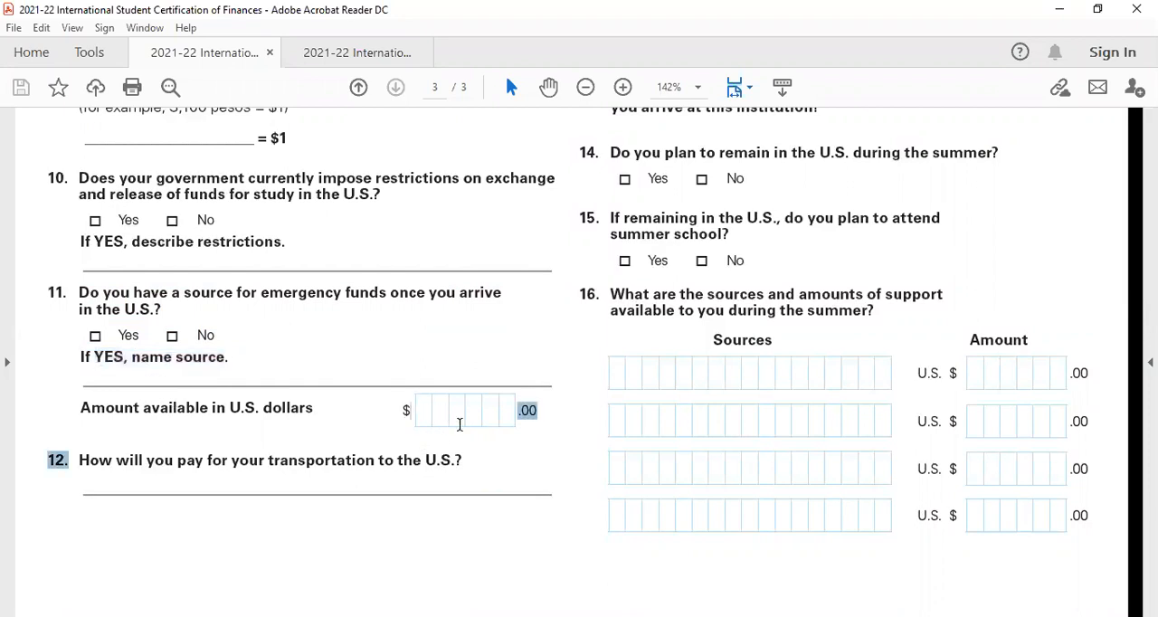
drag(536, 412, 80, 415)
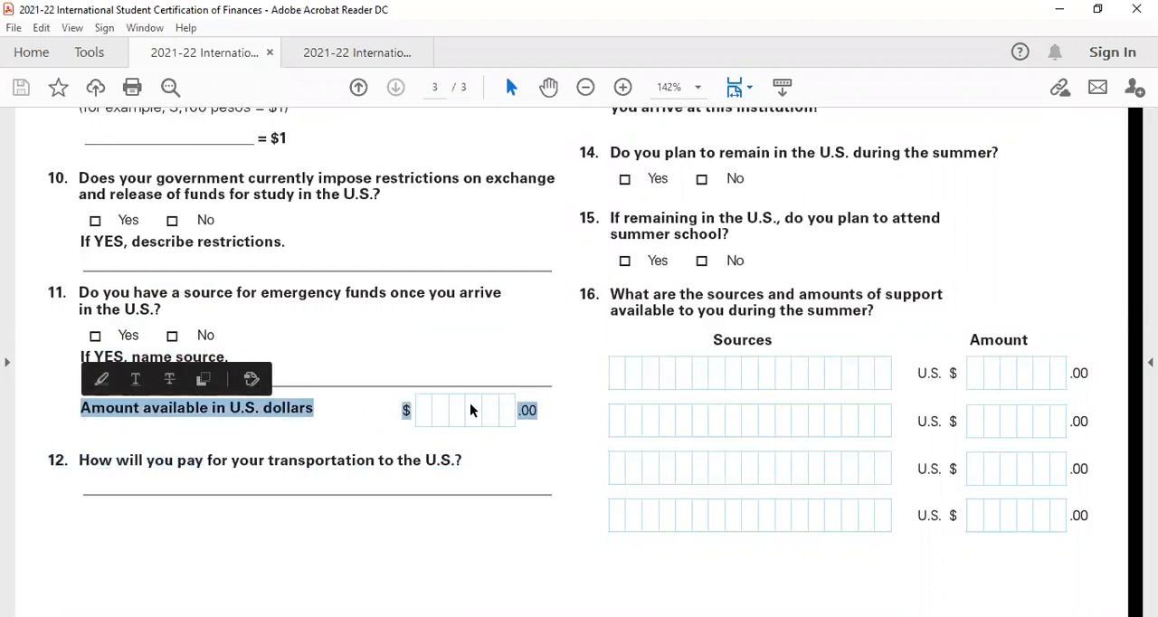
click(541, 418)
drag(388, 409, 284, 413)
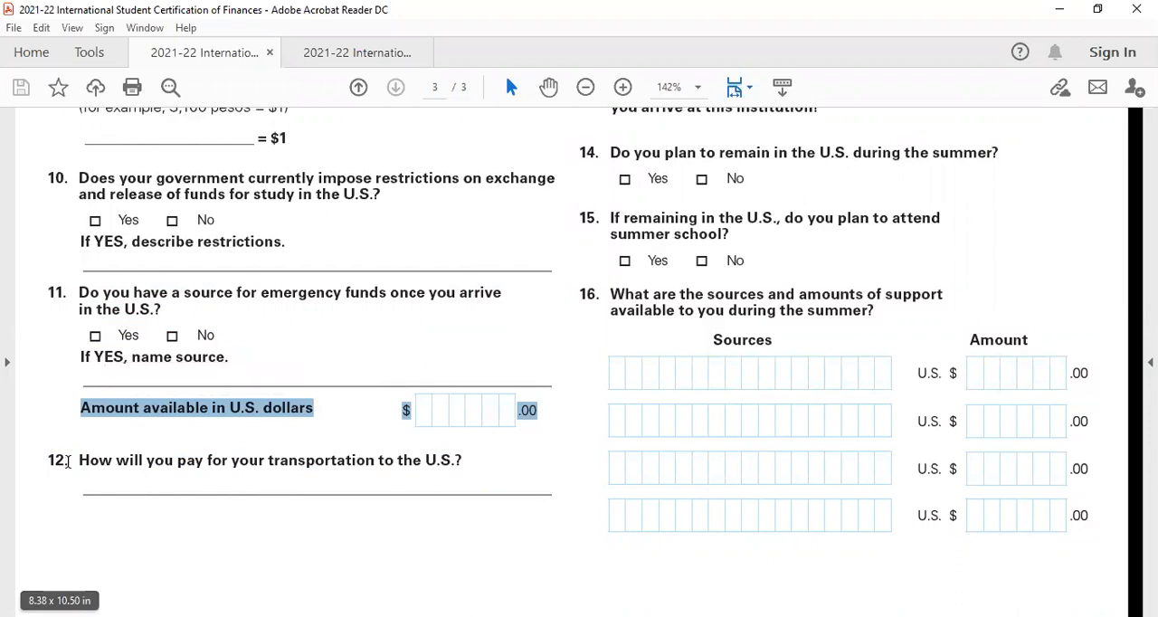
drag(83, 459, 500, 469)
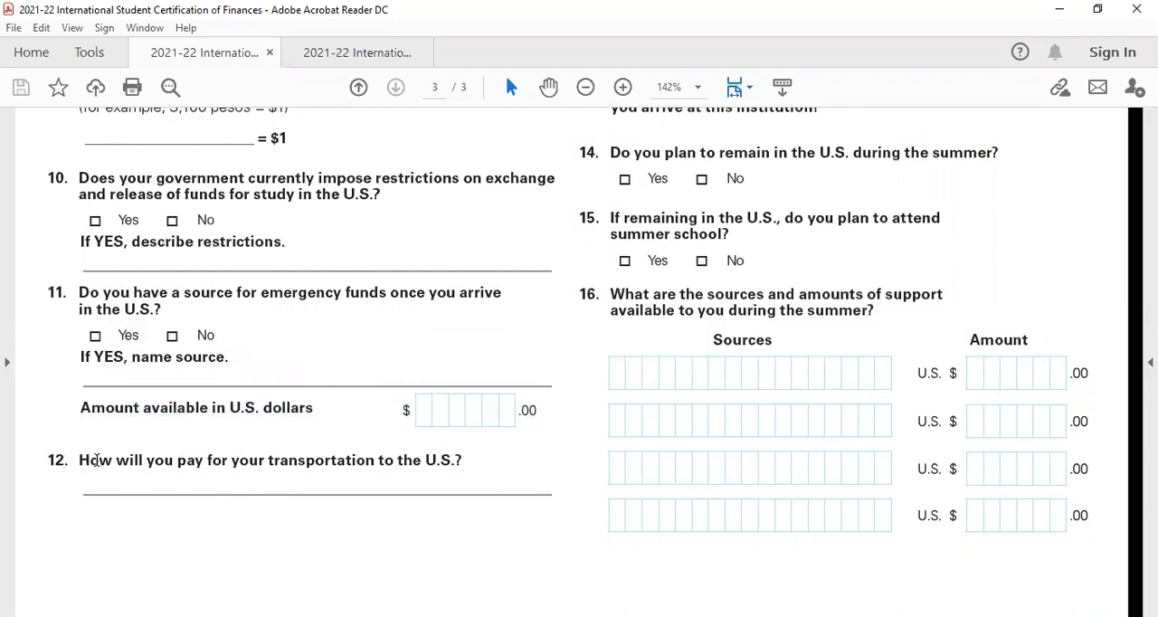
click(475, 462)
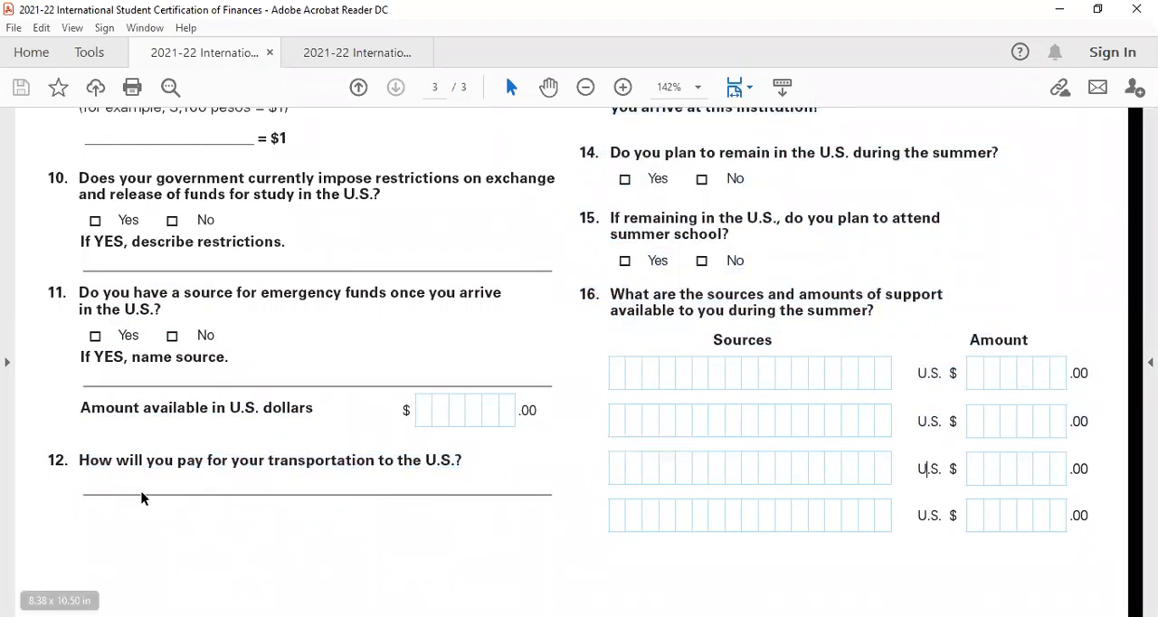
scroll(274, 468, up, 5)
scroll(680, 439, up, 4)
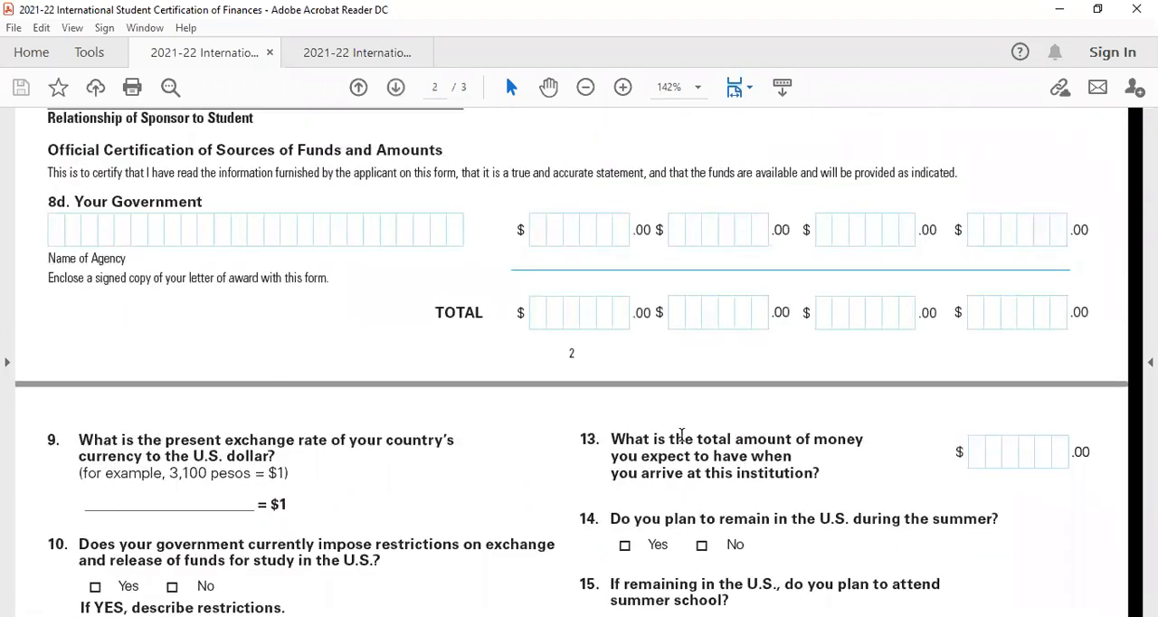
scroll(693, 425, down, 1)
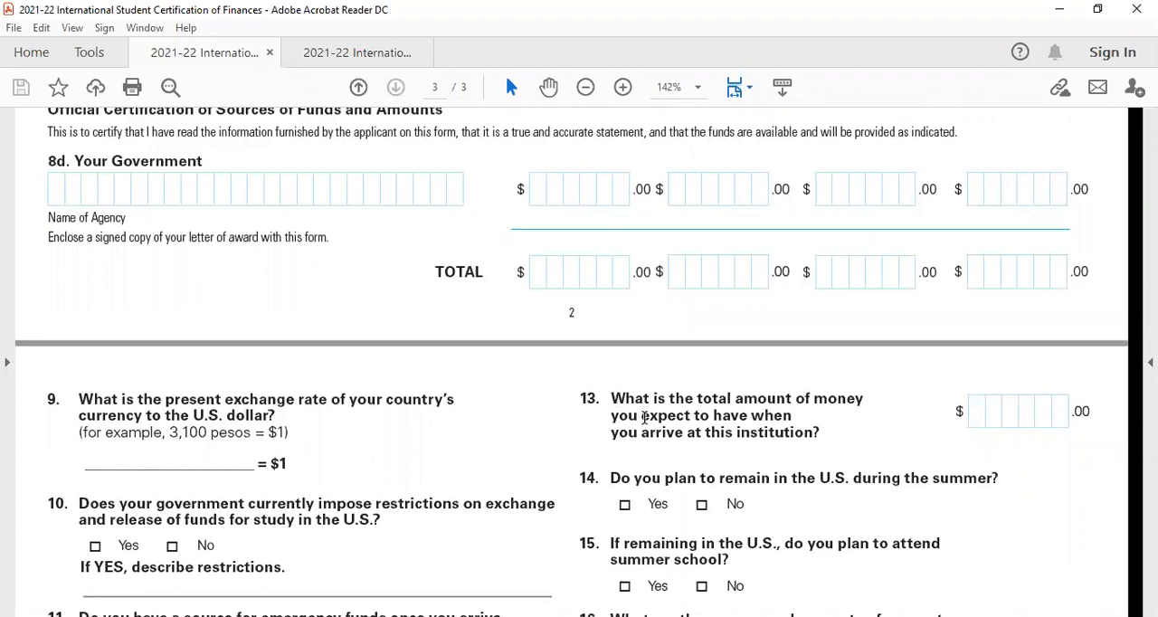
scroll(652, 422, down, 3)
scroll(643, 421, down, 3)
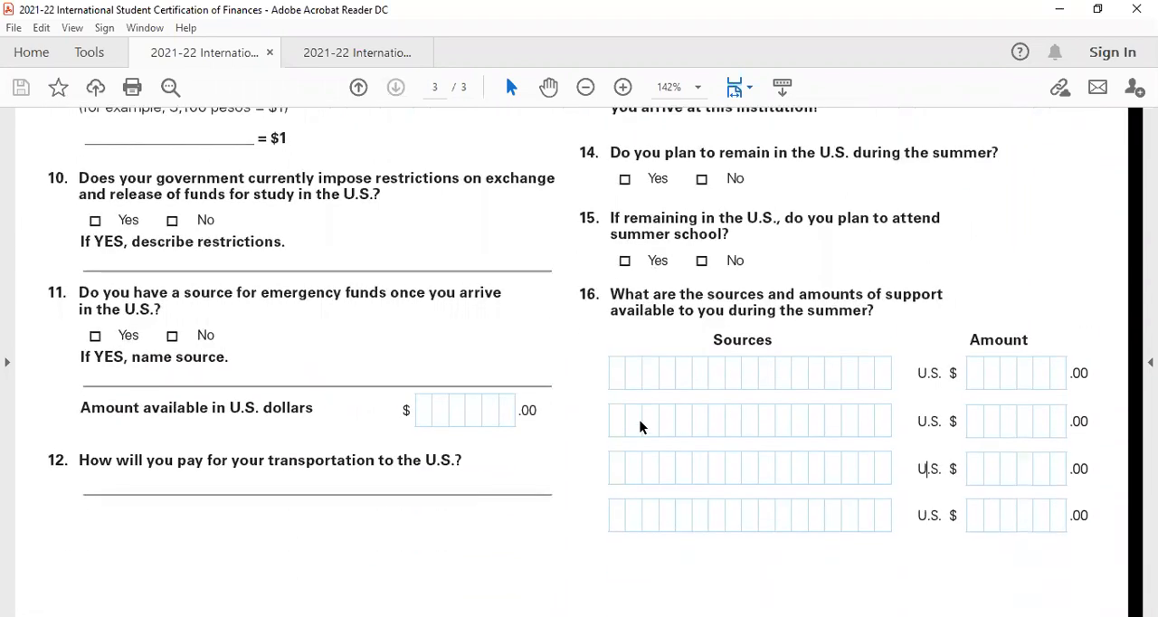
scroll(813, 392, up, 5)
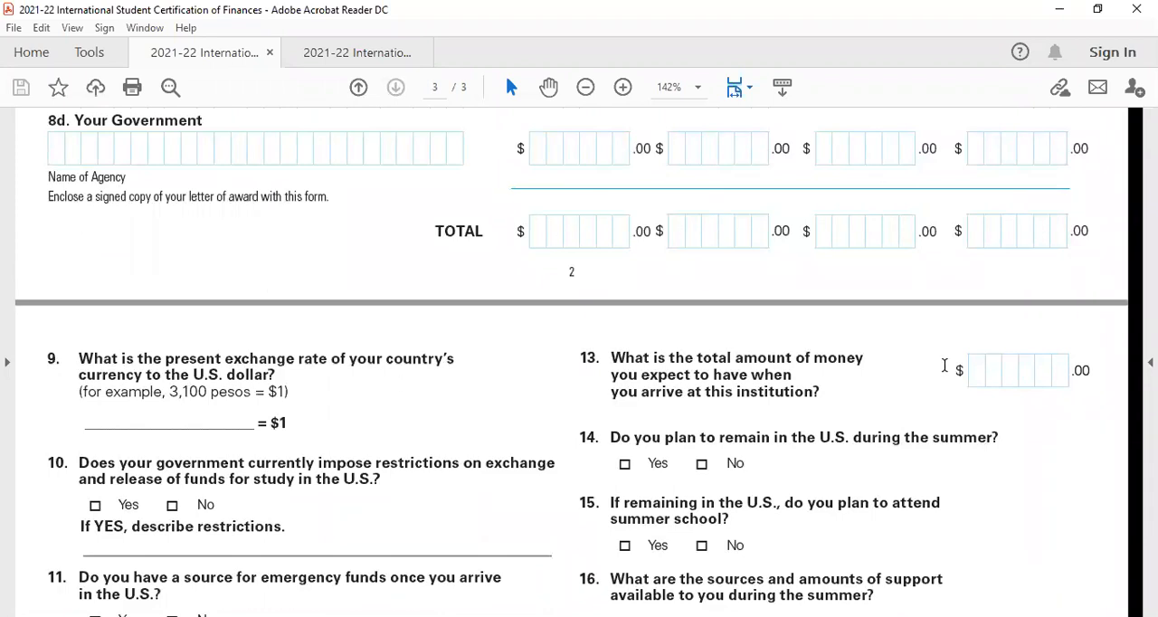
scroll(925, 406, down, 1)
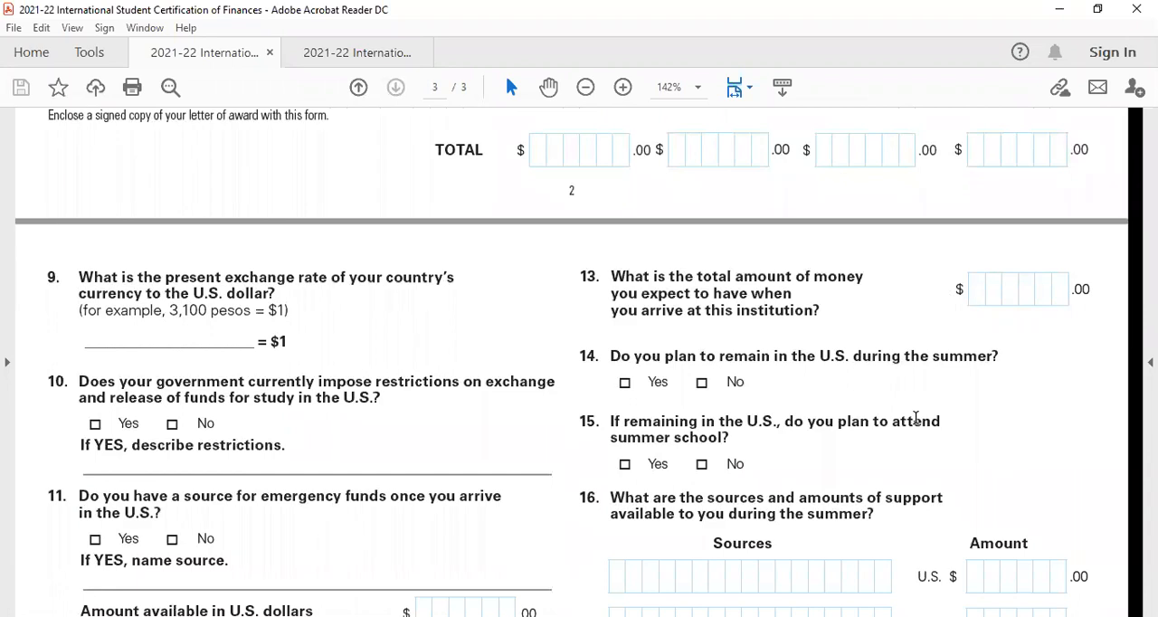
scroll(905, 423, down, 1)
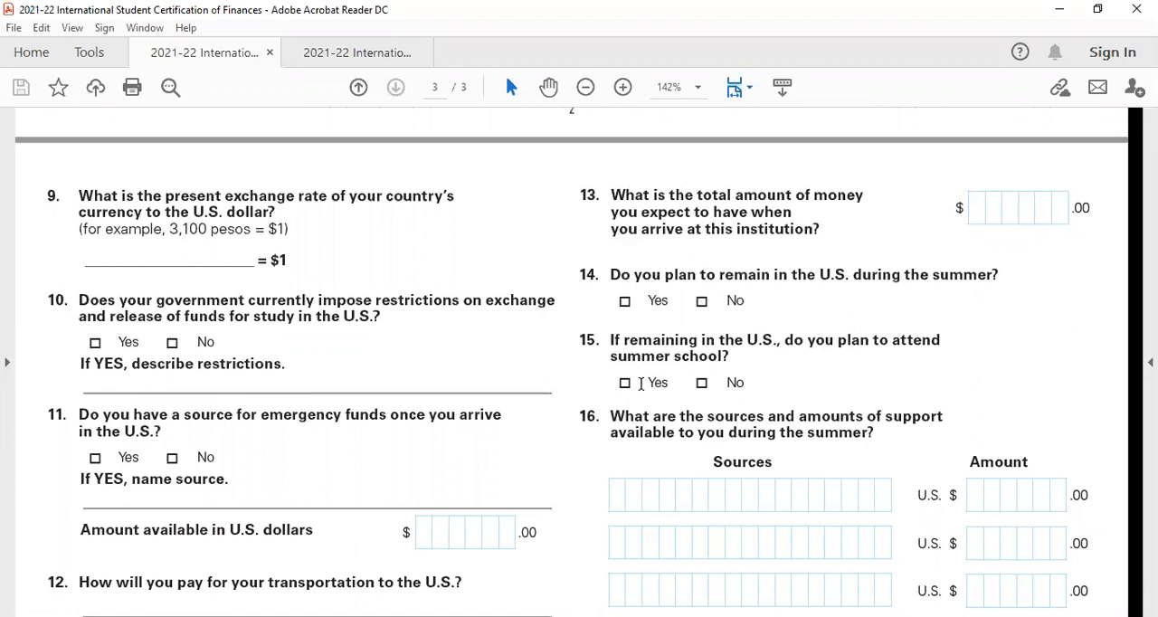
- Highlight question 15's full wording about summer school, then clear it
mouse_move(609, 339)
mouse_down()
mouse_move(757, 362)
mouse_move(732, 355)
mouse_up()
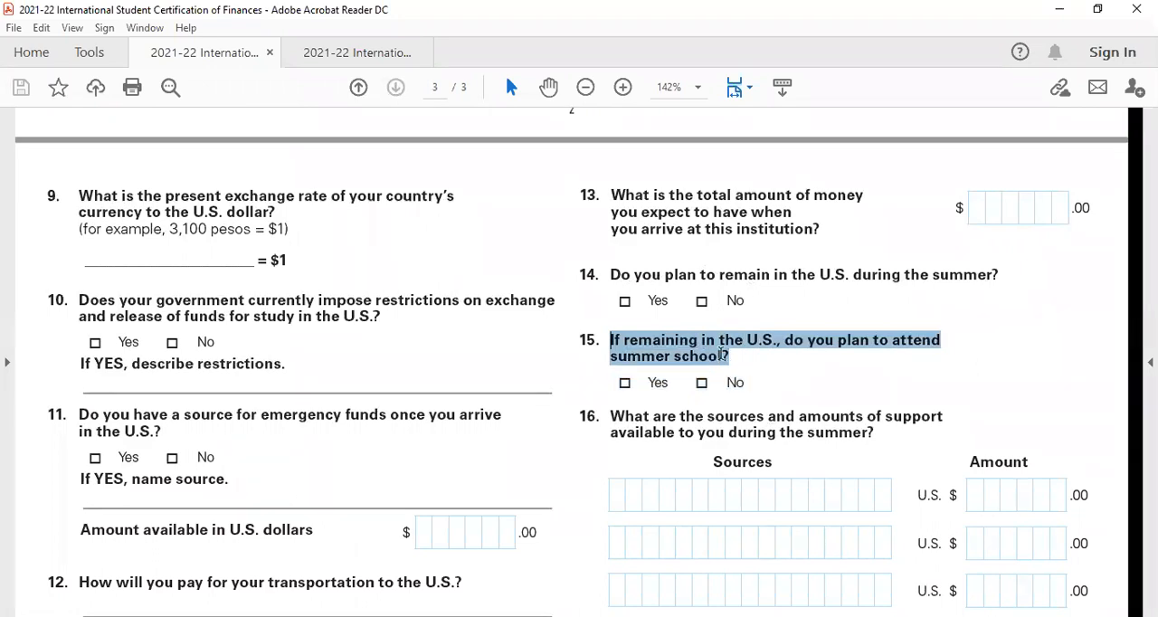
click(612, 341)
mouse_move(612, 341)
mouse_down()
mouse_move(753, 363)
mouse_move(736, 360)
mouse_up()
click(656, 311)
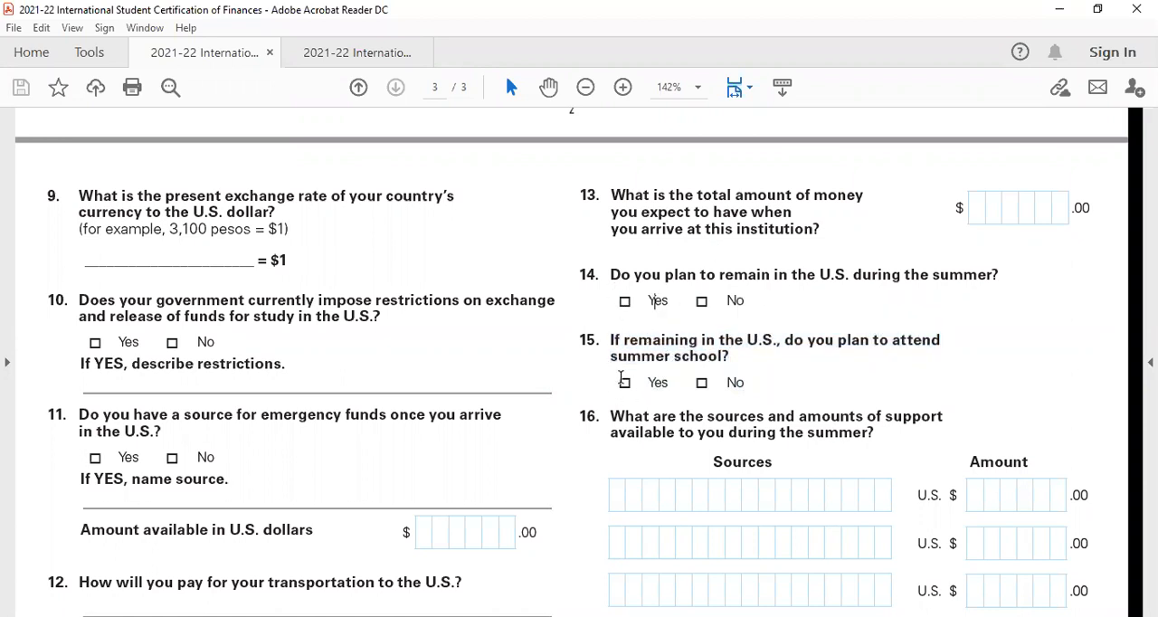
scroll(712, 452, down, 2)
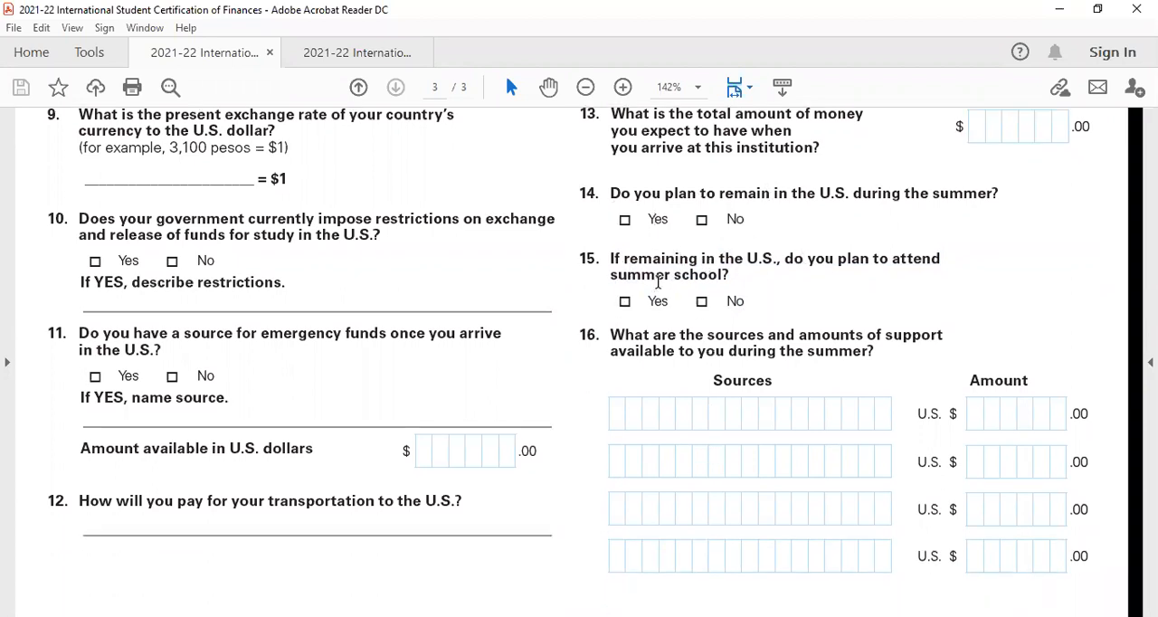
scroll(664, 362, down, 2)
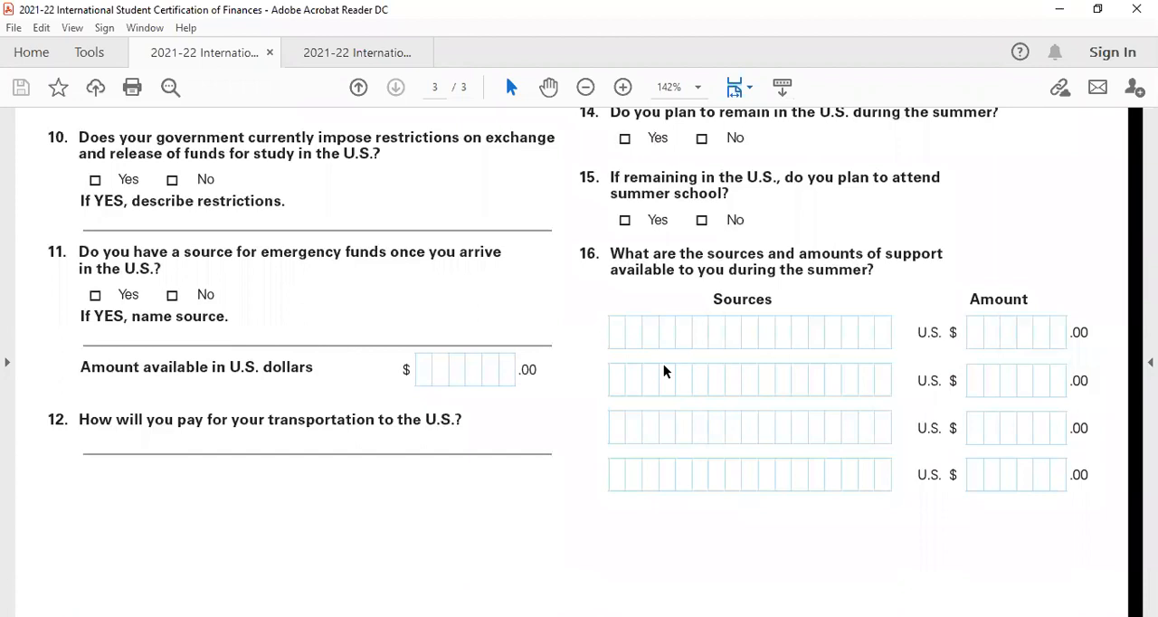
scroll(663, 371, down, 1)
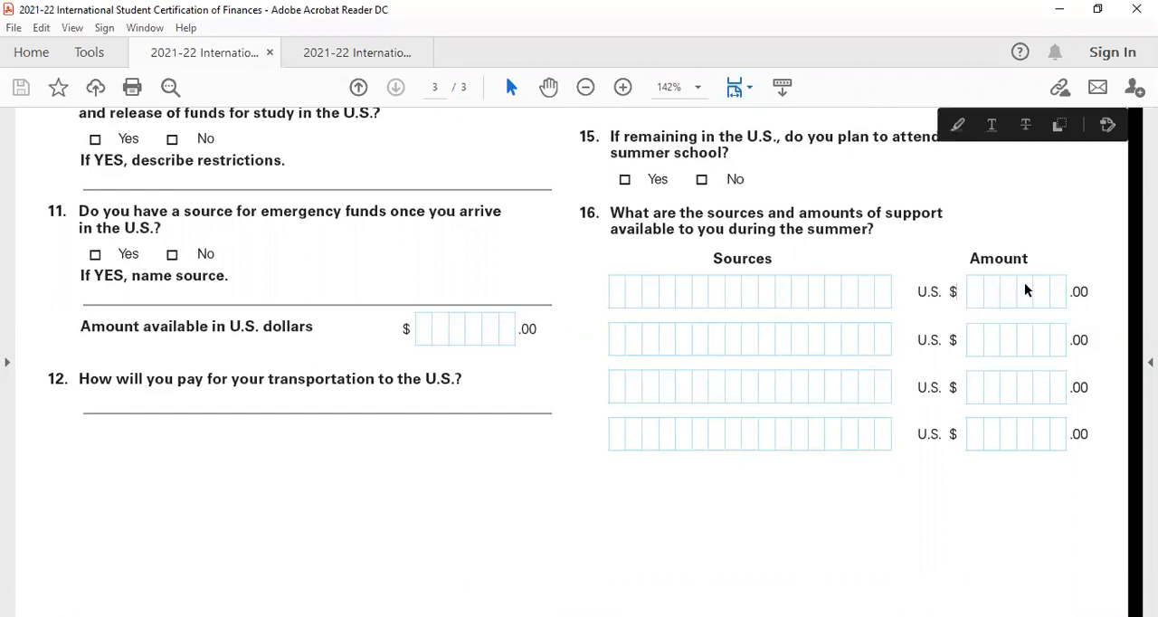
scroll(1011, 338, down, 1)
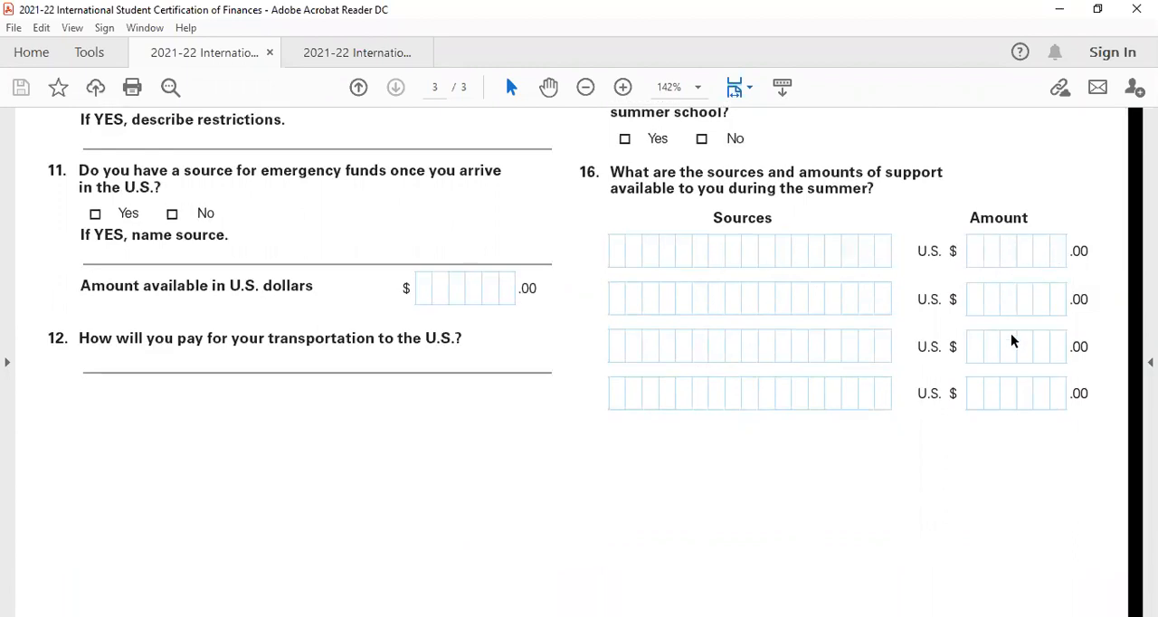
scroll(972, 336, down, 3)
scroll(579, 344, up, 3)
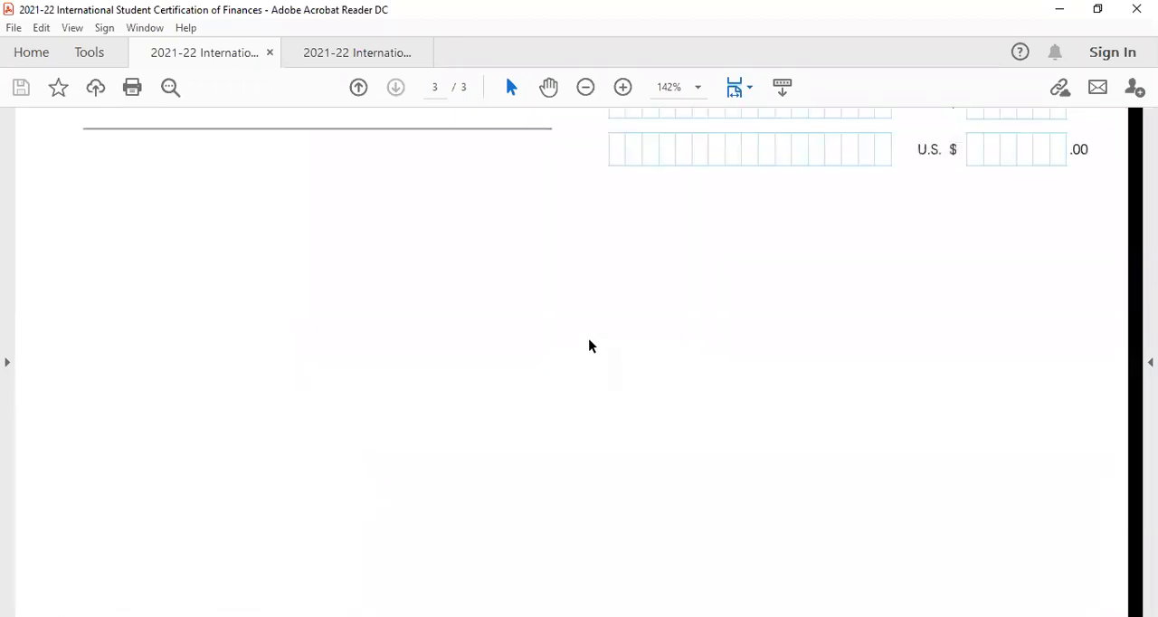
scroll(212, 429, up, 3)
scroll(313, 393, up, 5)
scroll(302, 391, up, 3)
scroll(302, 393, up, 5)
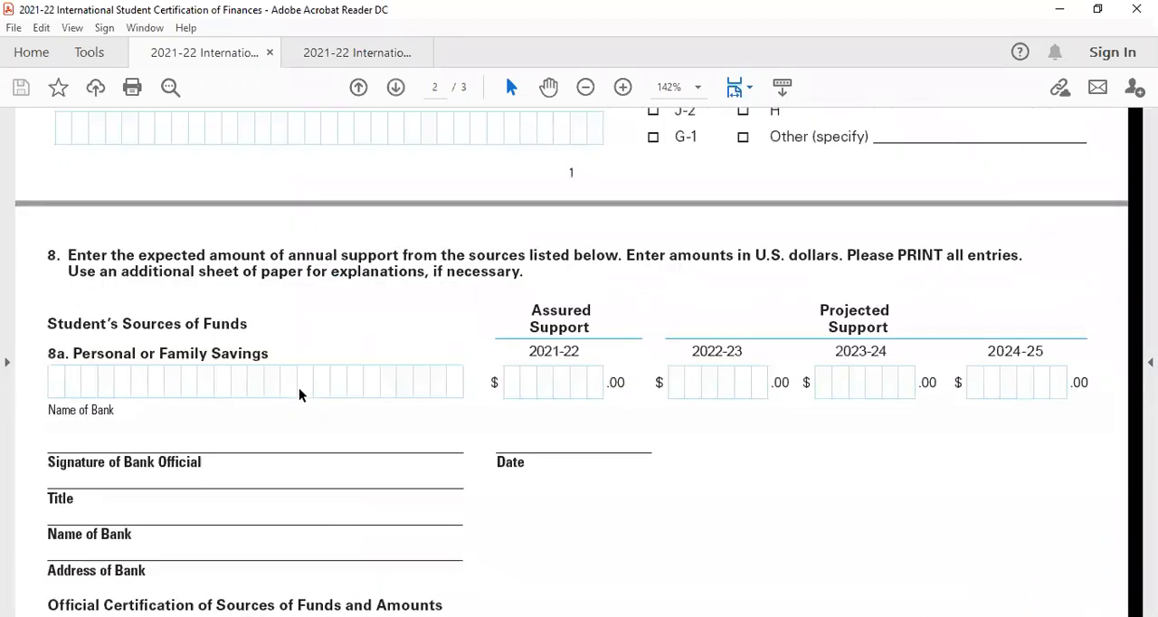
scroll(298, 387, up, 5)
scroll(299, 387, up, 5)
scroll(298, 388, up, 5)
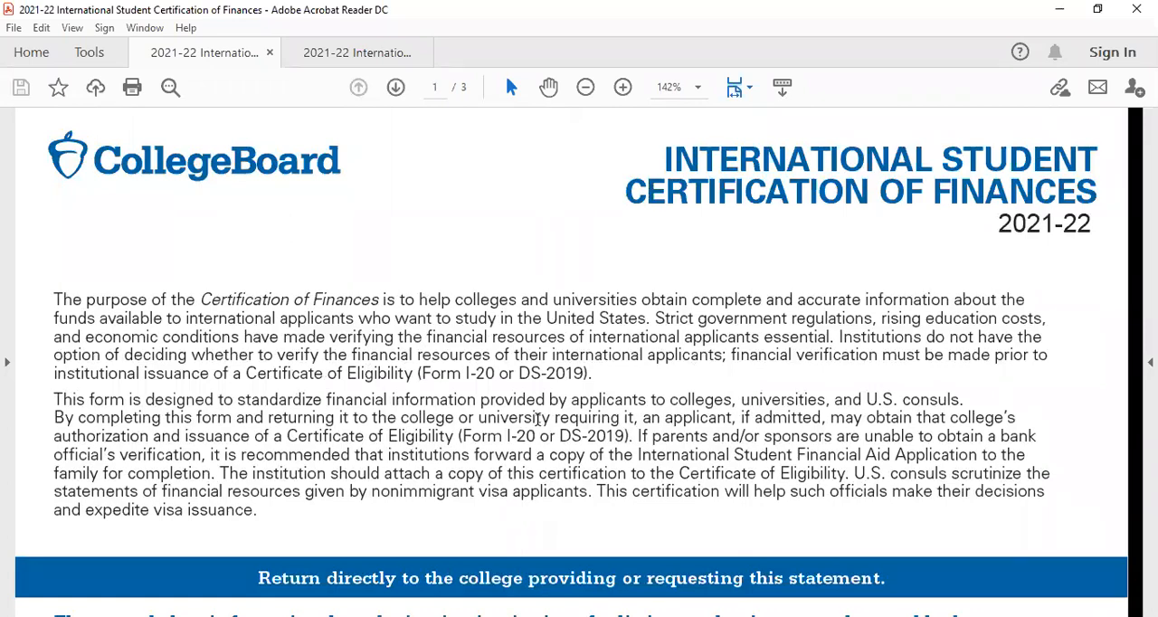
scroll(353, 339, down, 5)
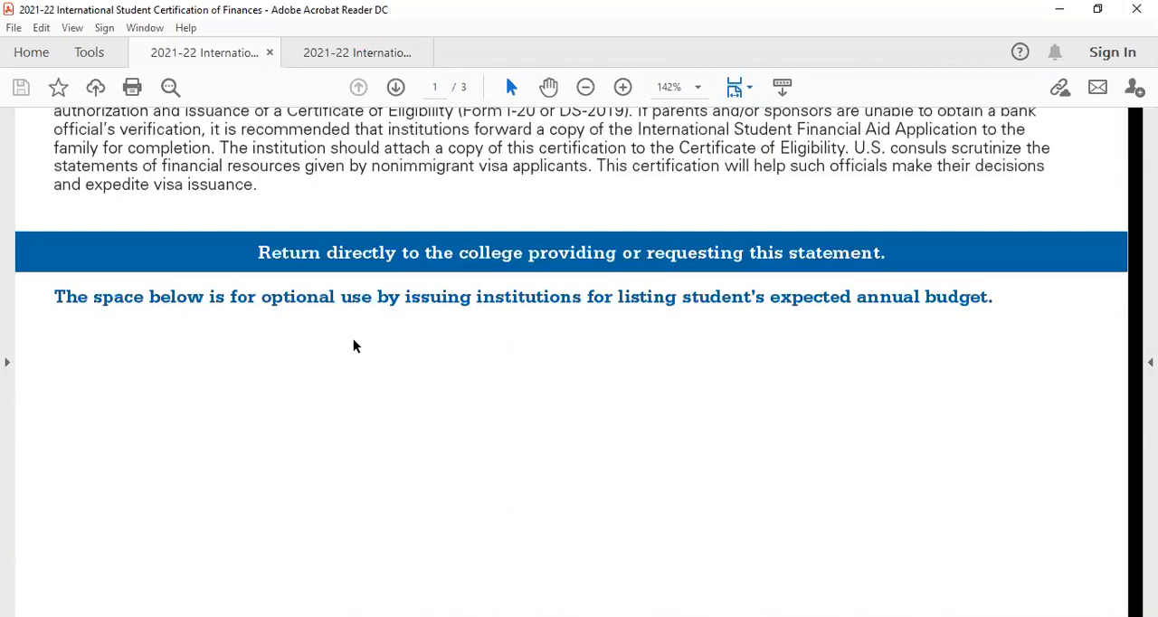
scroll(351, 340, down, 10)
scroll(349, 340, down, 10)
scroll(349, 341, down, 10)
scroll(353, 344, down, 10)
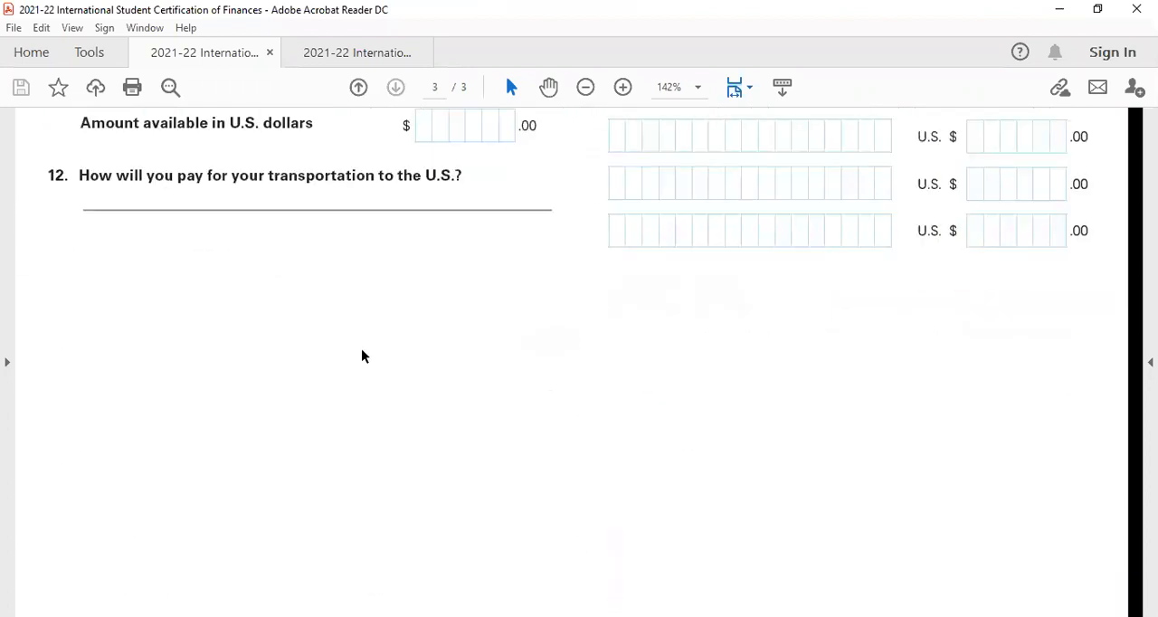
scroll(362, 352, down, 5)
scroll(444, 372, down, 2)
- Highlight item 17's Signature of Student line and its Day/Month/Year date labels in turn
drag(401, 365, 579, 364)
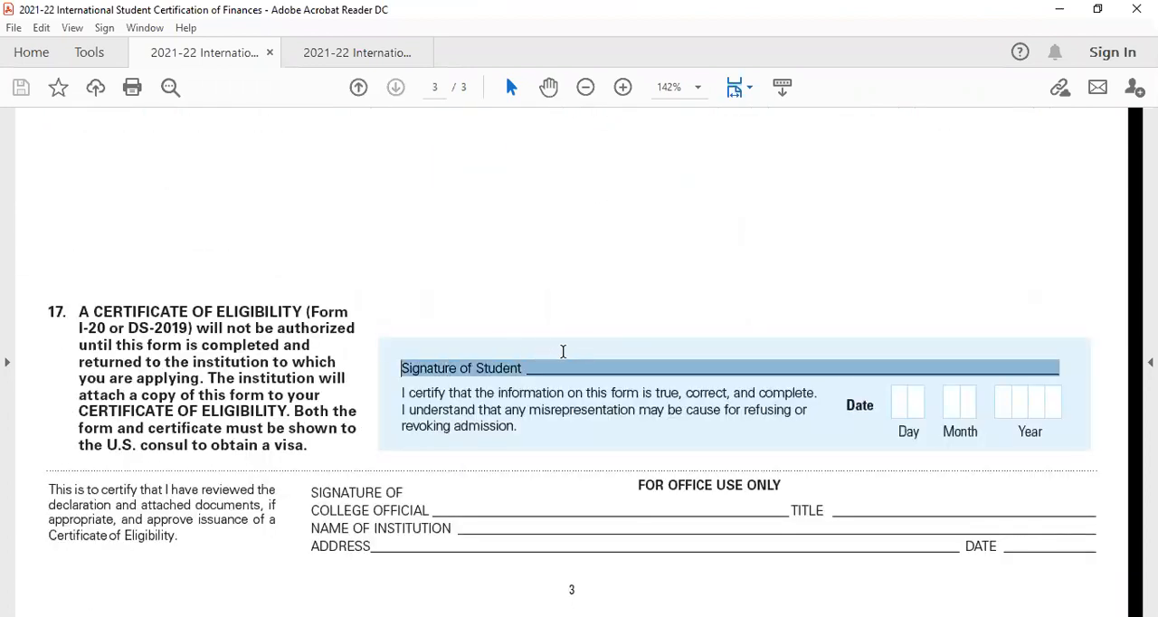
click(548, 379)
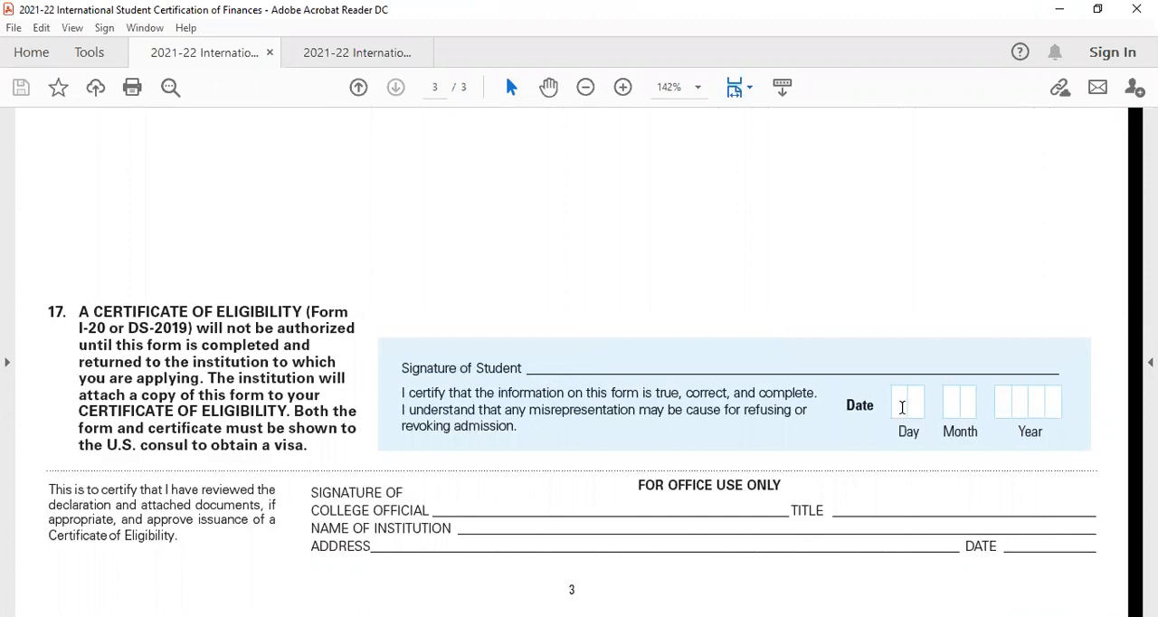
drag(886, 417, 1047, 406)
click(591, 262)
scroll(577, 287, up, 5)
scroll(349, 421, up, 5)
scroll(349, 421, up, 10)
scroll(349, 421, up, 5)
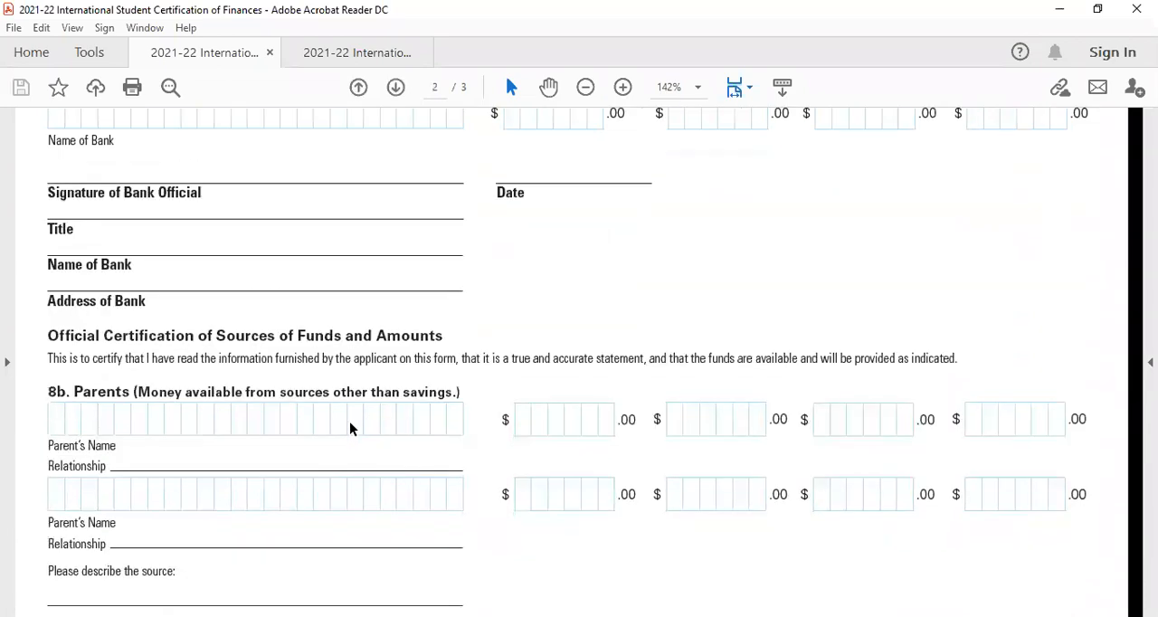
scroll(349, 422, up, 10)
scroll(349, 422, up, 15)
scroll(351, 423, up, 5)
scroll(351, 423, up, 5)
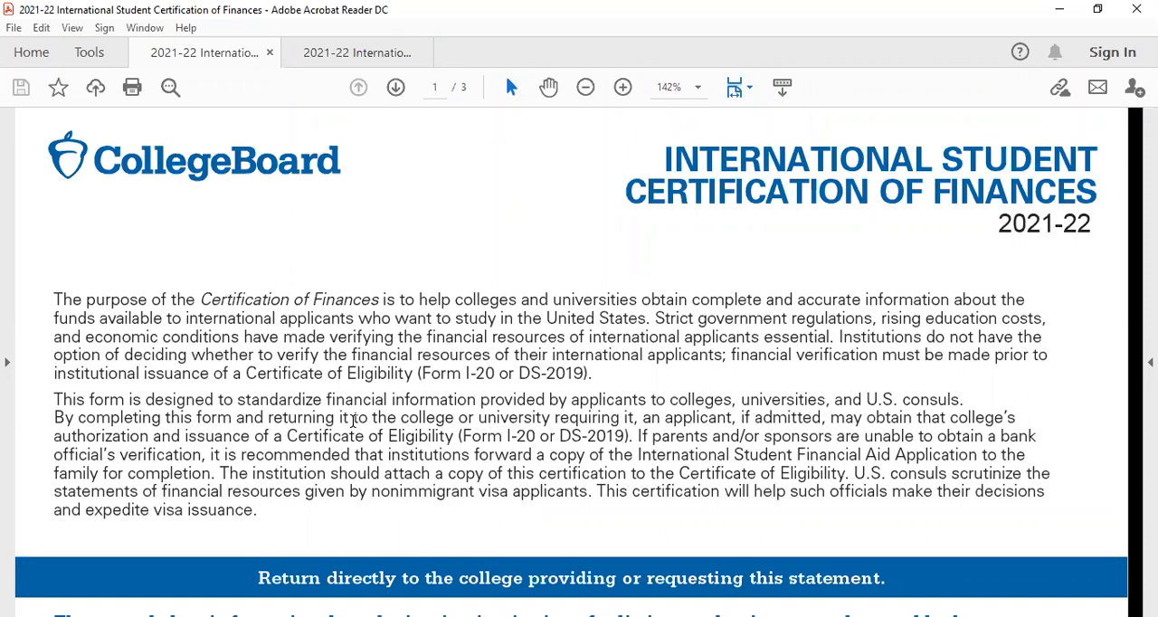
scroll(353, 420, down, 2)
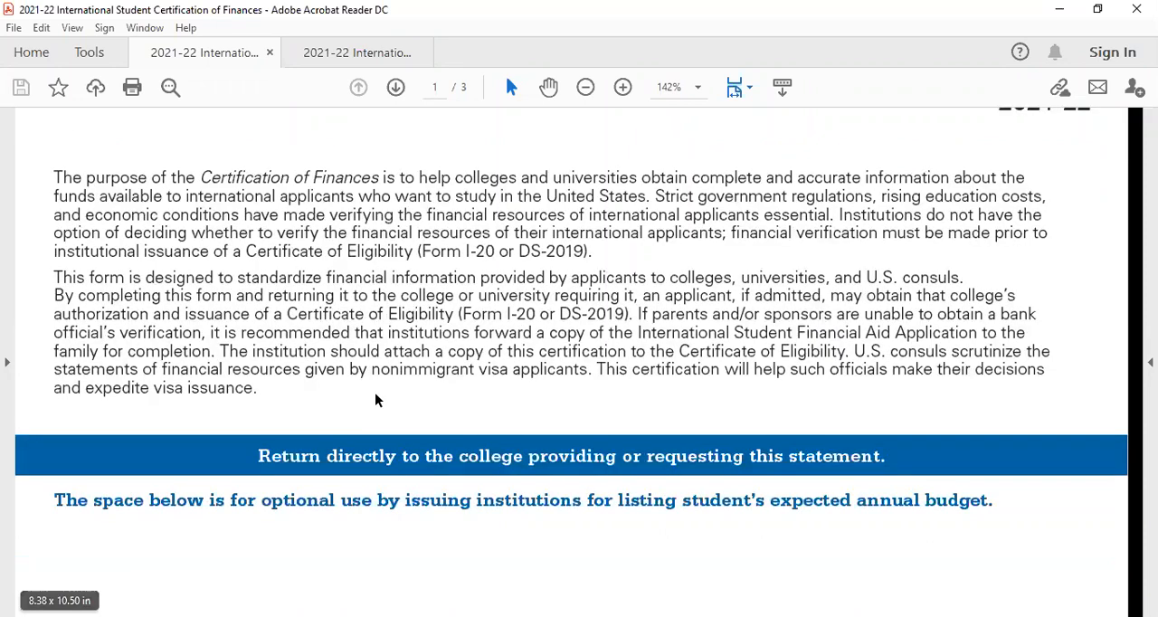
scroll(377, 401, down, 10)
scroll(481, 436, down, 10)
scroll(535, 442, down, 10)
scroll(531, 458, down, 5)
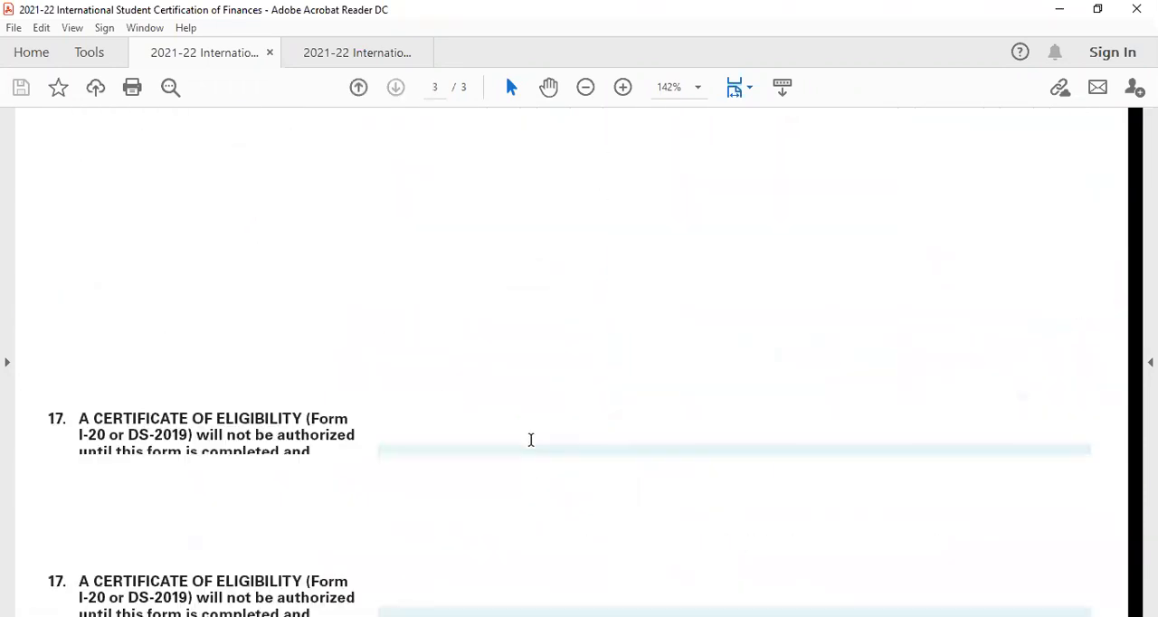
scroll(529, 439, up, 6)
scroll(527, 424, up, 10)
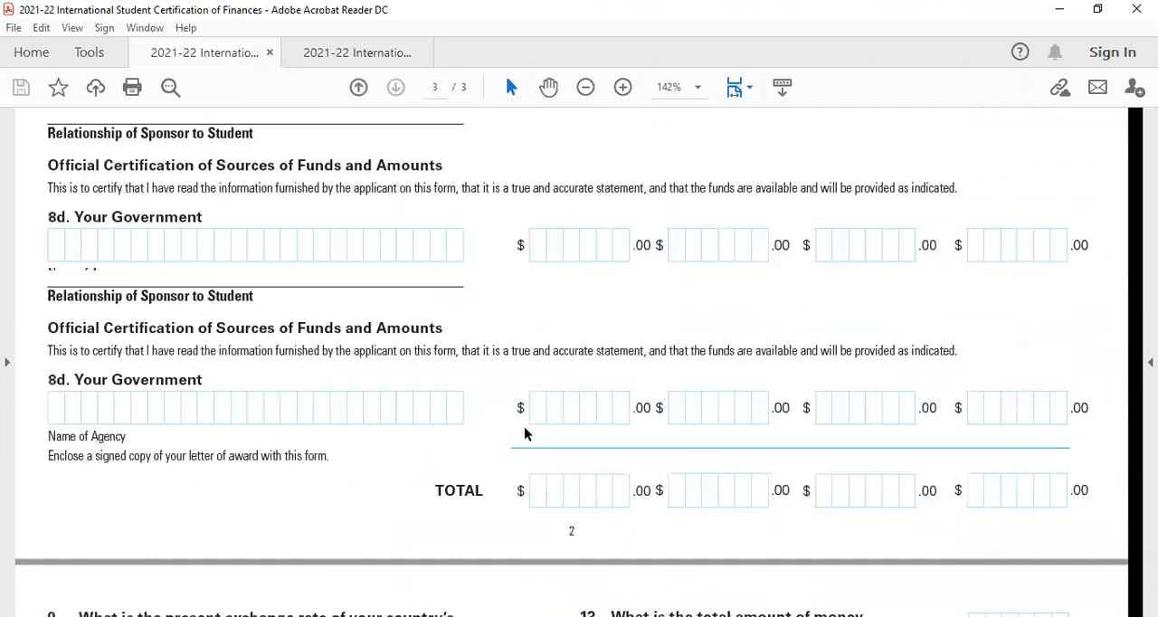
scroll(525, 430, up, 5)
scroll(493, 371, up, 5)
scroll(480, 303, up, 5)
scroll(503, 289, up, 10)
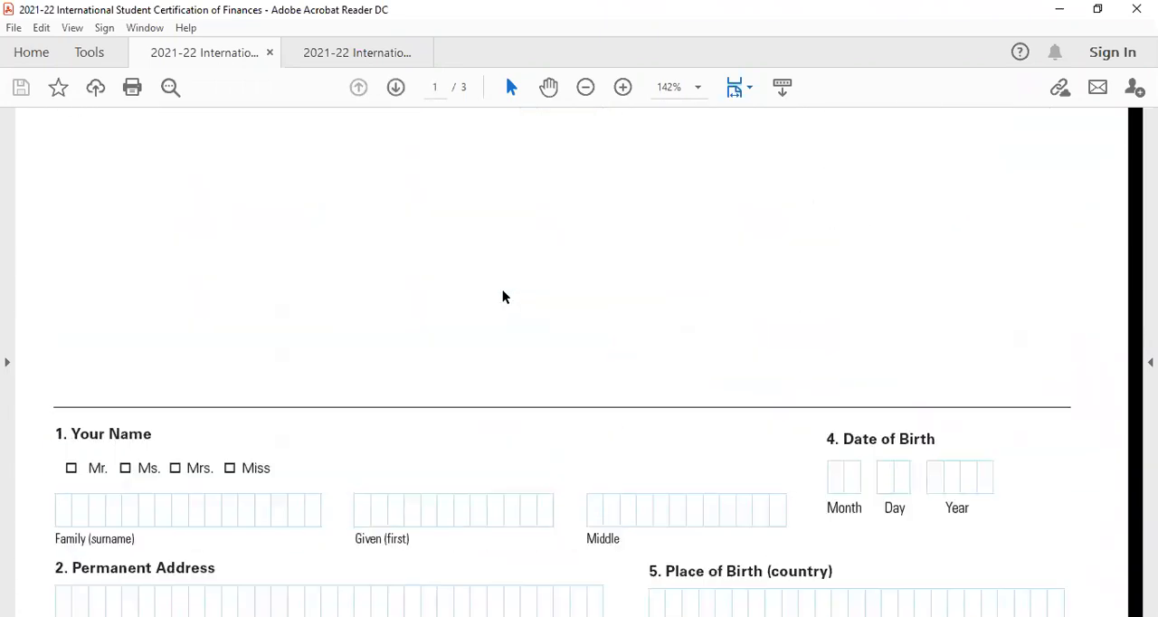